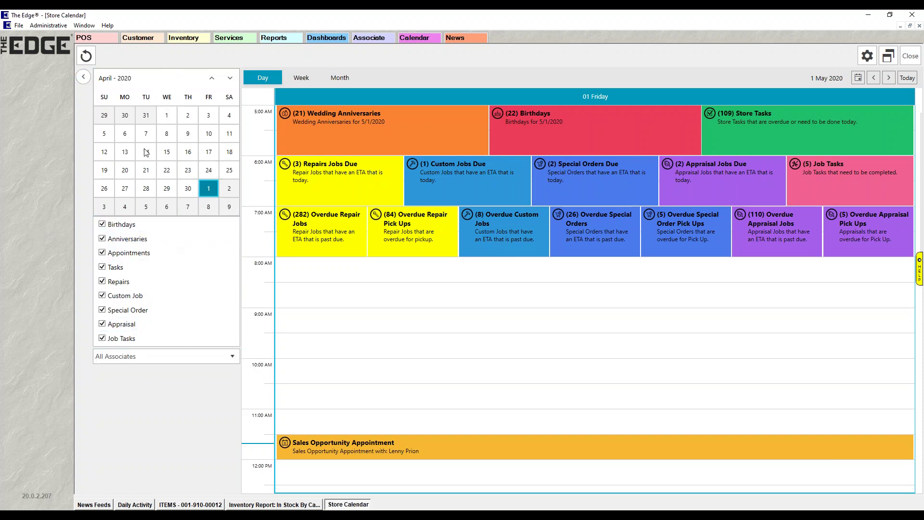
Hide the side pane with the date navigator and event filters, and show it again
{"action": "left_click", "coordinate": [83, 78]}
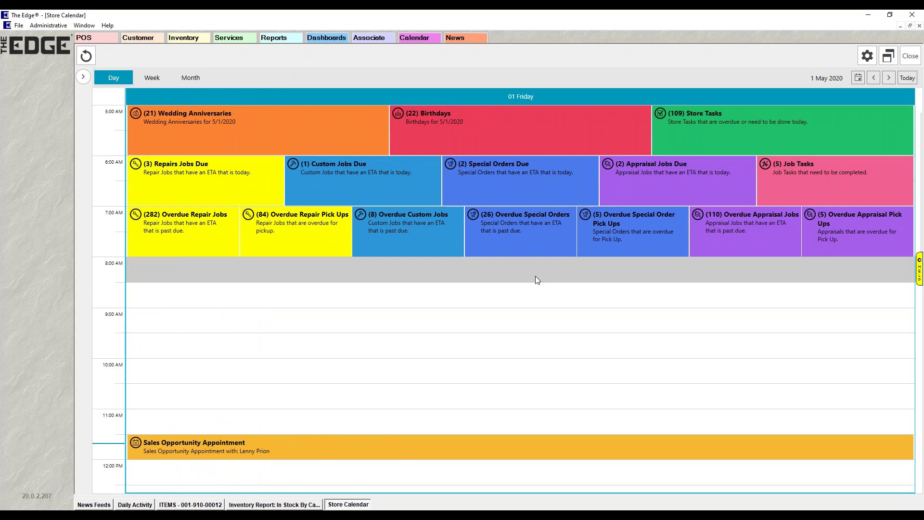
{"action": "left_click", "coordinate": [83, 78]}
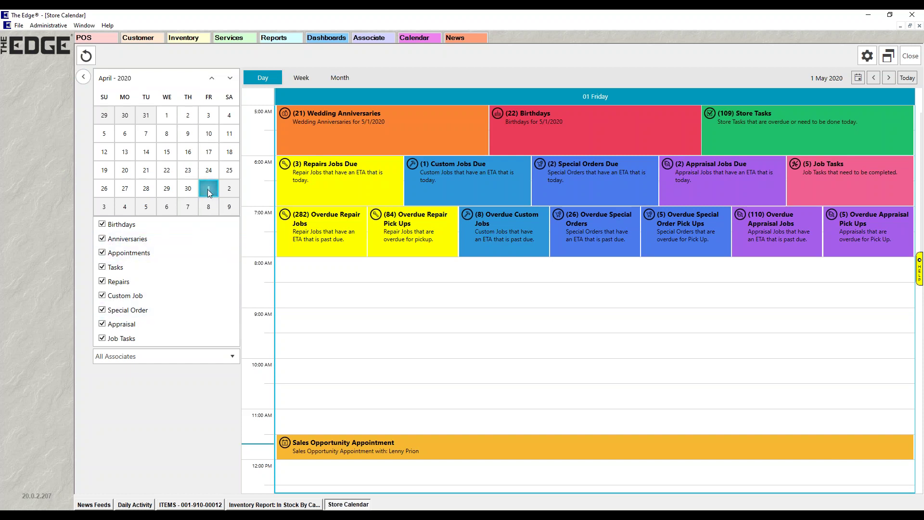
View the day schedules of 1, 22 and 29 April and of 13, 15 and 4 May 2020
{"action": "left_click", "coordinate": [168, 116]}
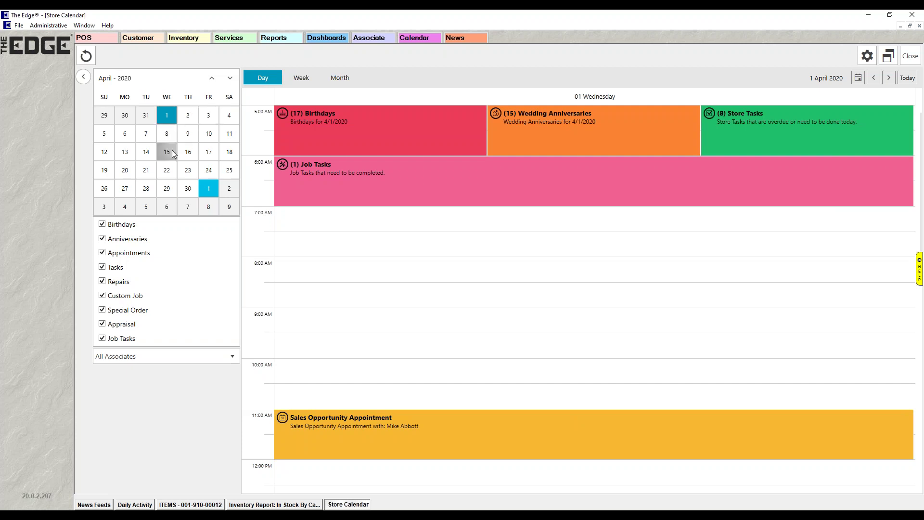
{"action": "left_click", "coordinate": [166, 171]}
{"action": "left_click", "coordinate": [167, 187]}
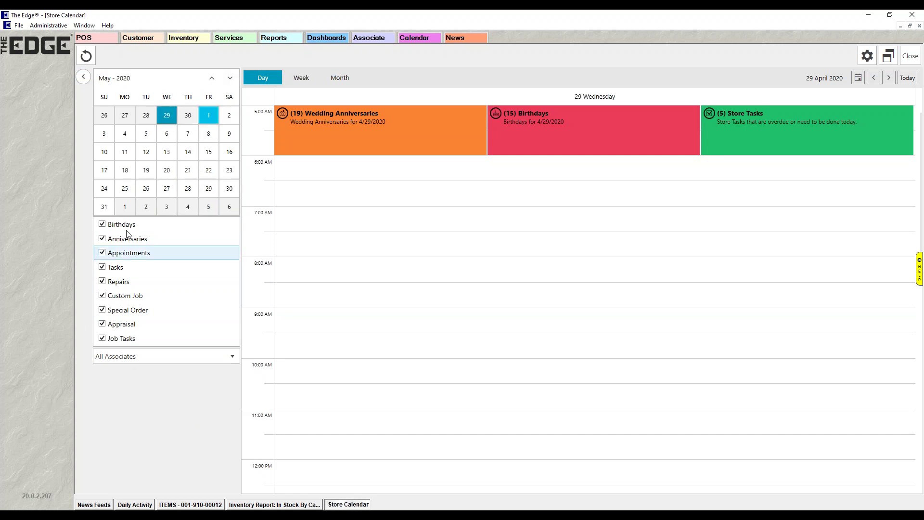
{"action": "left_click", "coordinate": [171, 158]}
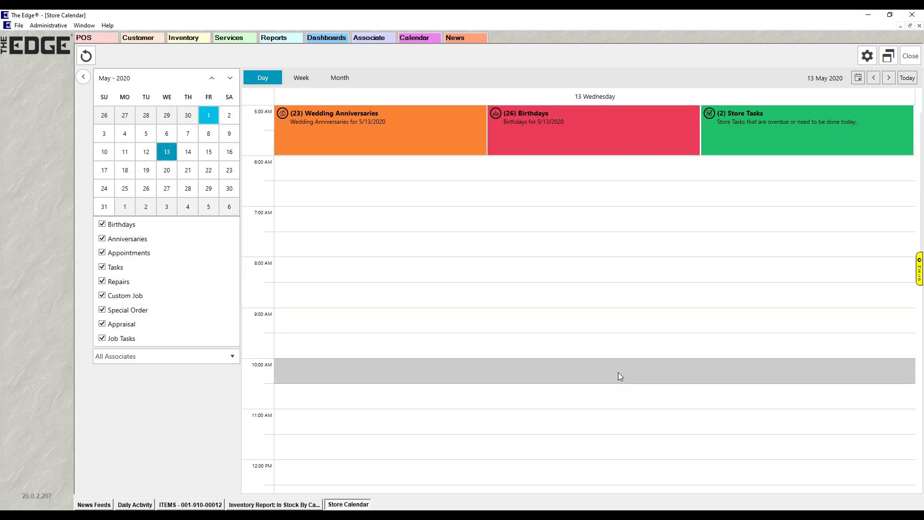
{"action": "left_click", "coordinate": [204, 152]}
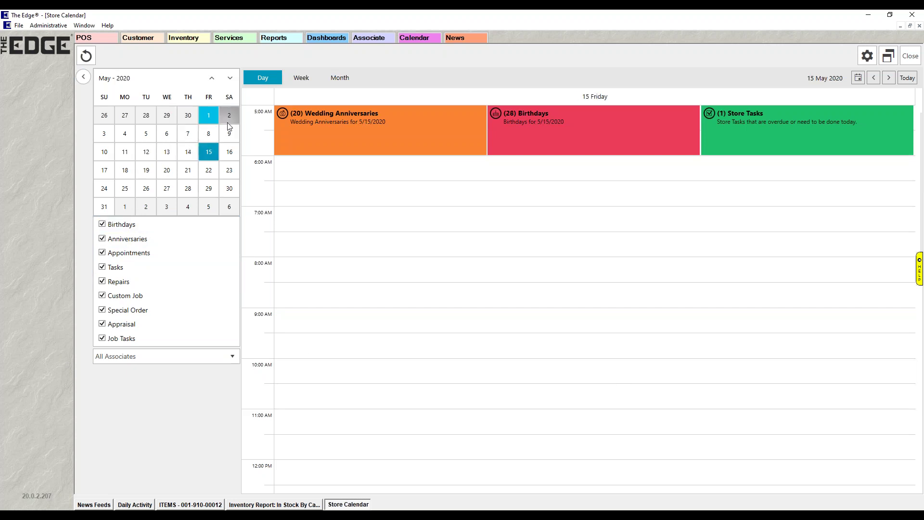
{"action": "left_click", "coordinate": [128, 133]}
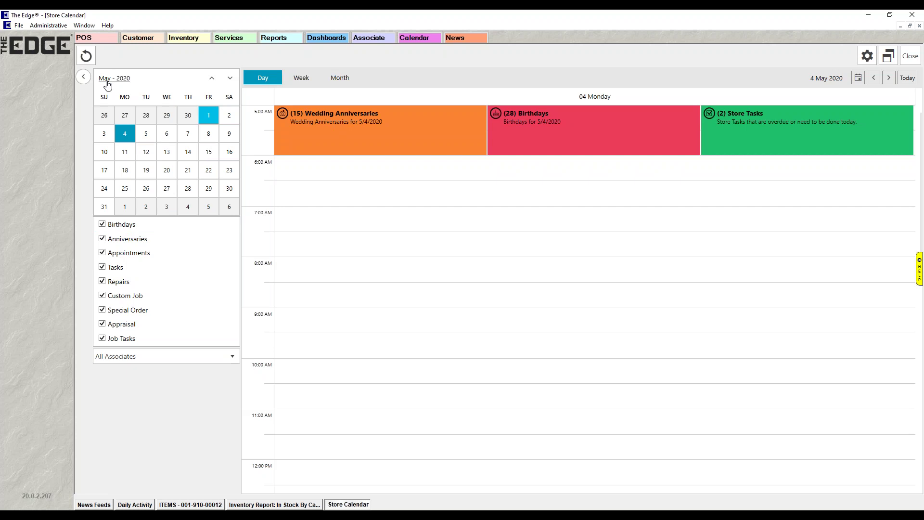
Zoom the date navigator out to months and years, and pick 1 May 2020 from there
{"action": "left_click", "coordinate": [106, 81]}
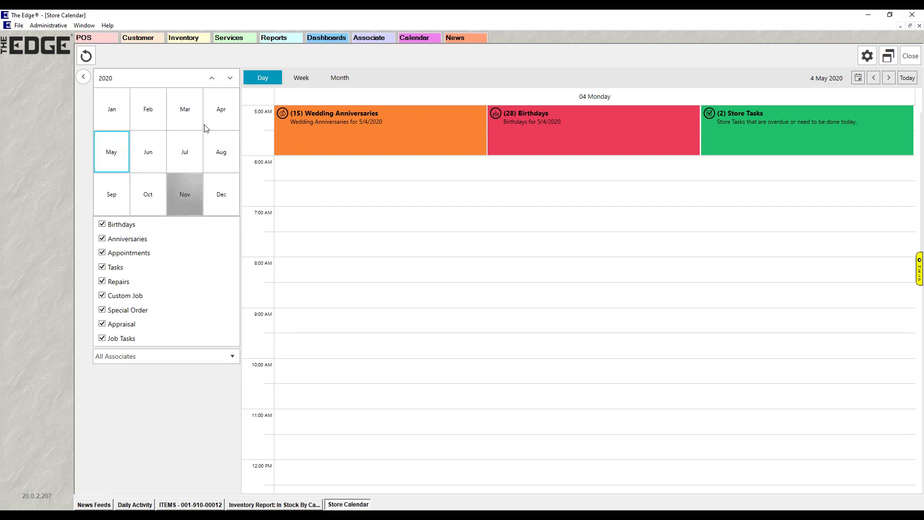
{"action": "left_click", "coordinate": [106, 81]}
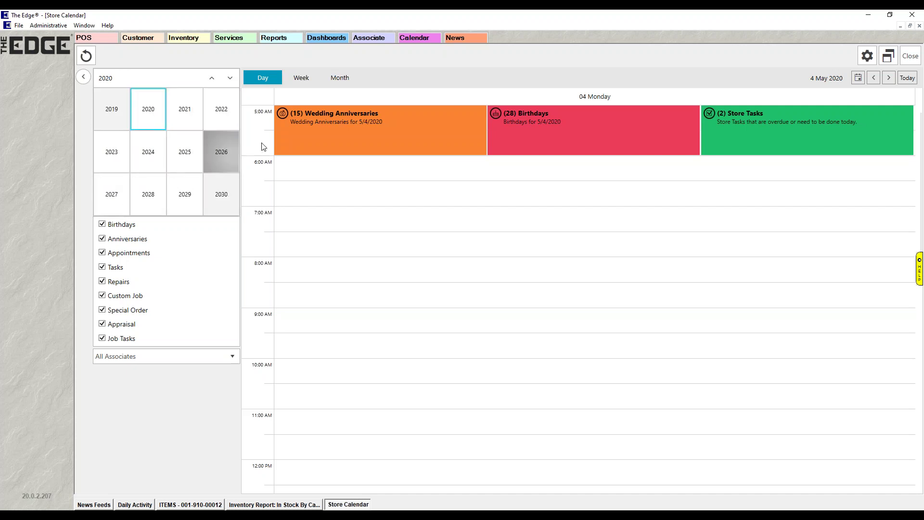
{"action": "left_click", "coordinate": [157, 109]}
{"action": "left_click", "coordinate": [102, 153]}
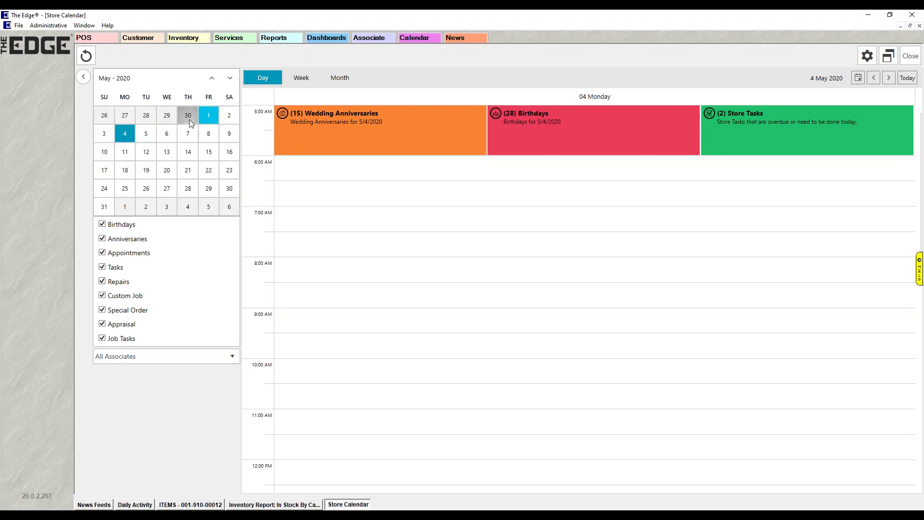
{"action": "left_click", "coordinate": [208, 115]}
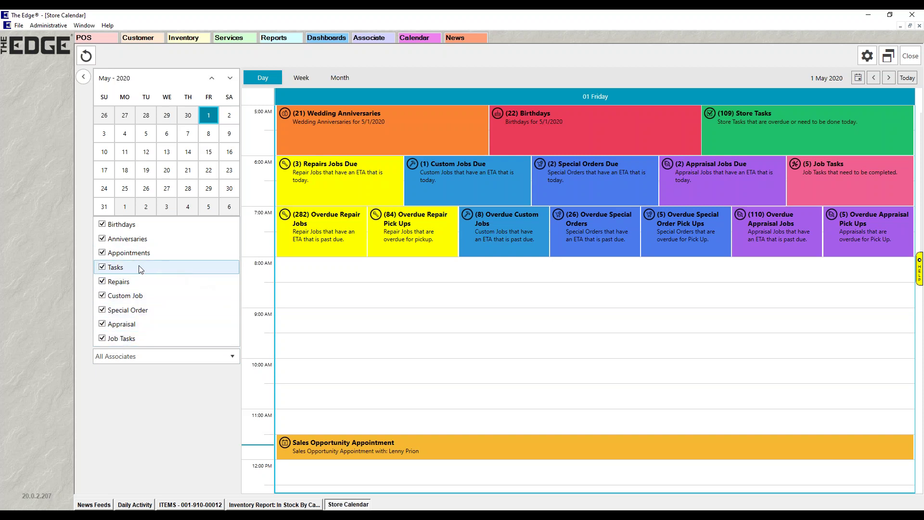
Exclude Custom Job events from the calendar and include them again
{"action": "left_click", "coordinate": [101, 296]}
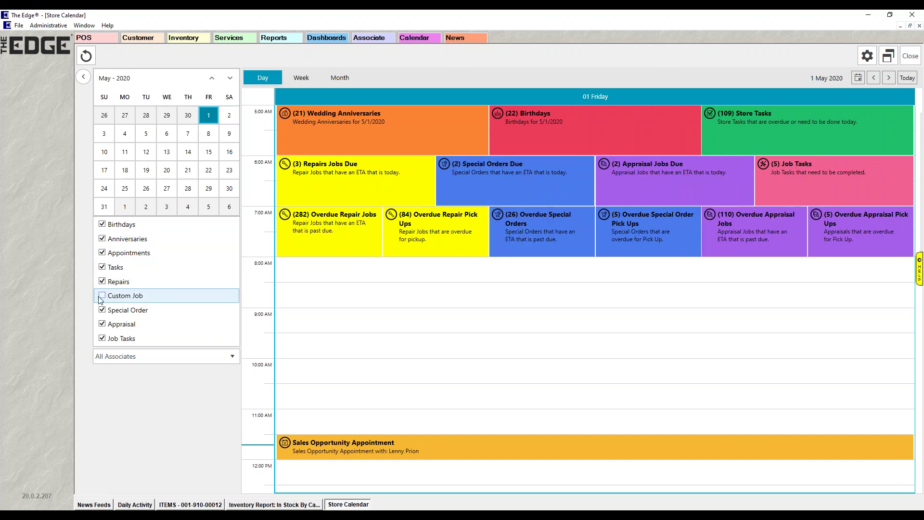
{"action": "left_click", "coordinate": [102, 296]}
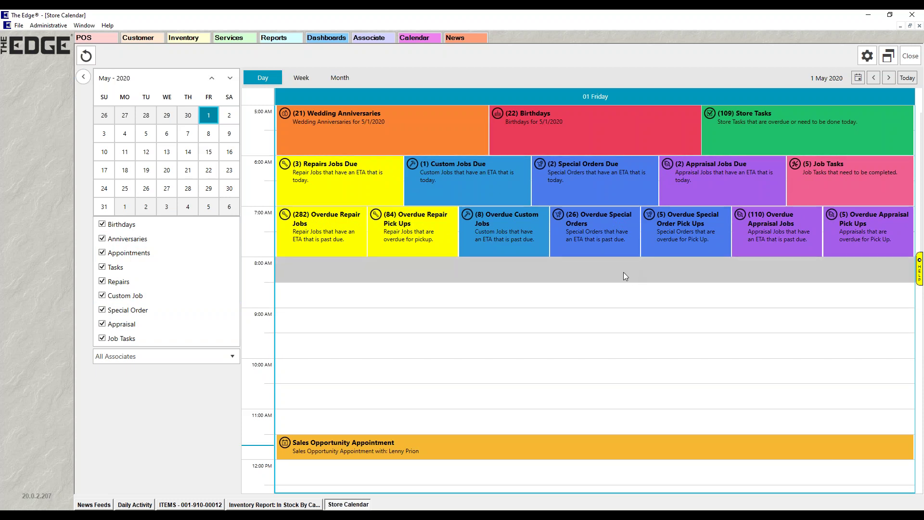
Filter the calendar to the first named associate in the list and reset the filter to All Associates
{"action": "left_click", "coordinate": [161, 356]}
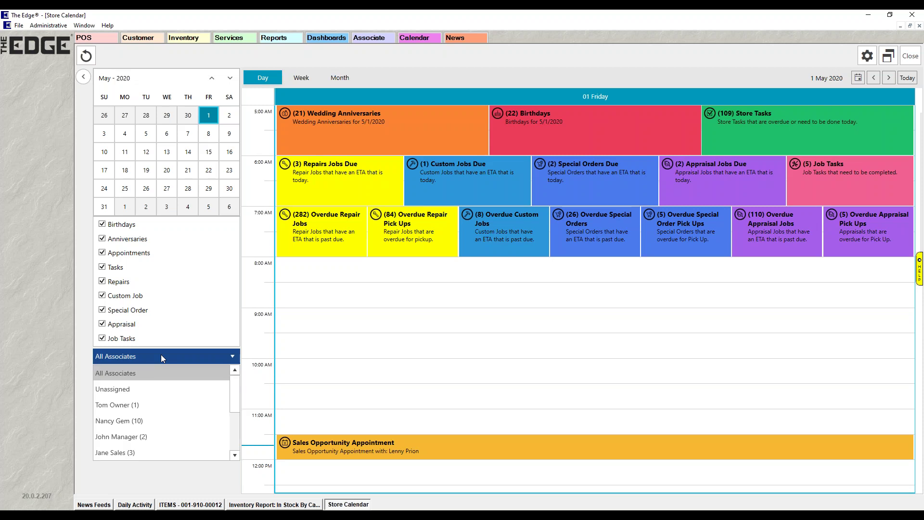
{"action": "left_click", "coordinate": [159, 406]}
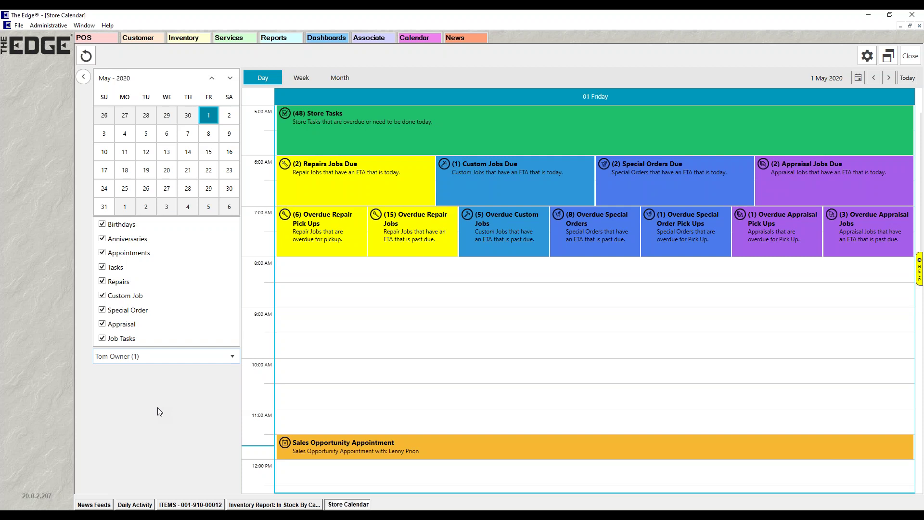
{"action": "left_click", "coordinate": [163, 356]}
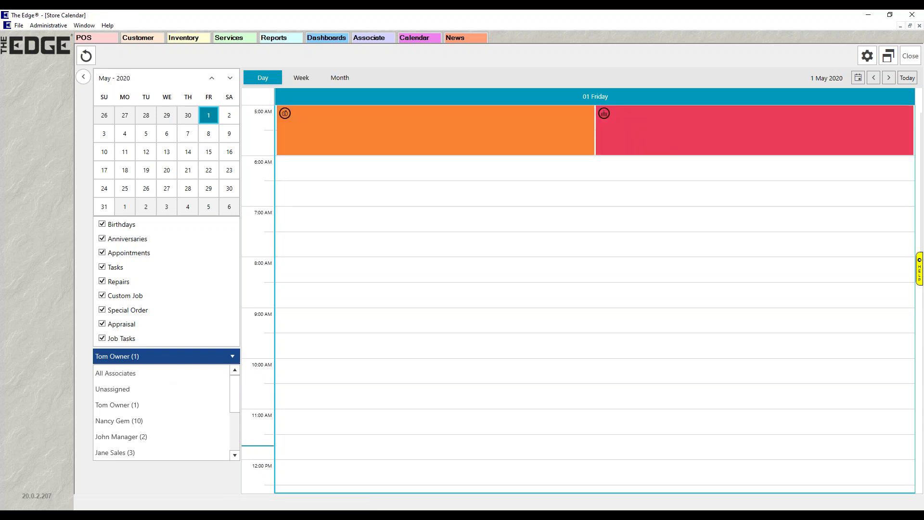
{"action": "left_click", "coordinate": [116, 373]}
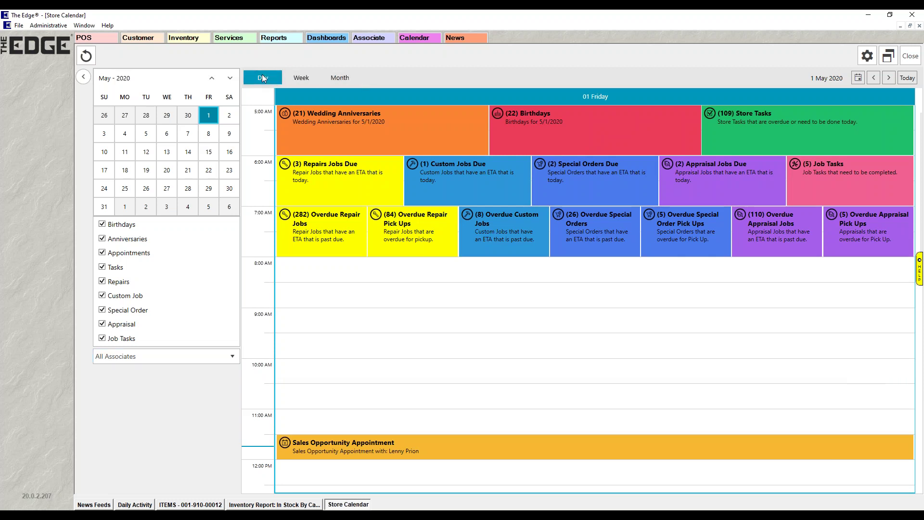
Look through the whole 1 May 2020 day schedule, from the early morning to the late evening hours
{"action": "scroll", "coordinate": [577, 247], "scroll_direction": "down", "scroll_amount": 10}
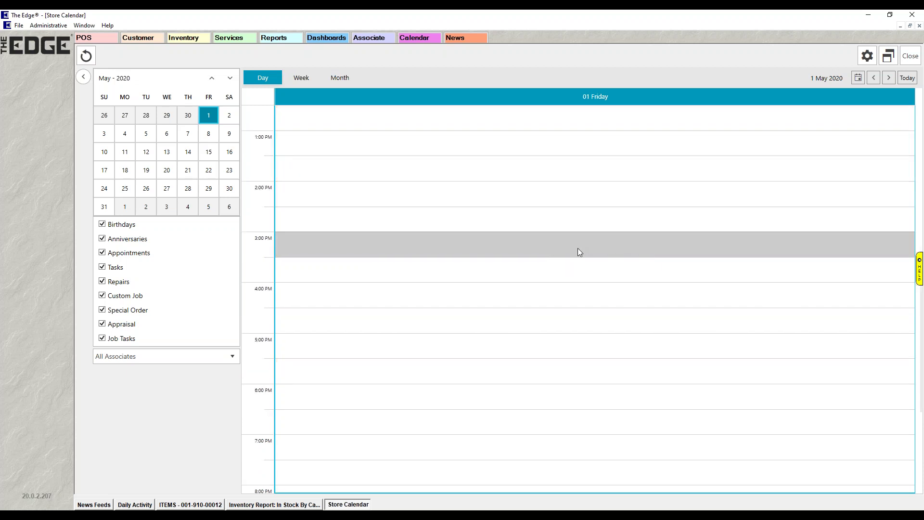
{"action": "scroll", "coordinate": [794, 240], "scroll_direction": "up", "scroll_amount": 3}
{"action": "left_click", "coordinate": [877, 311]}
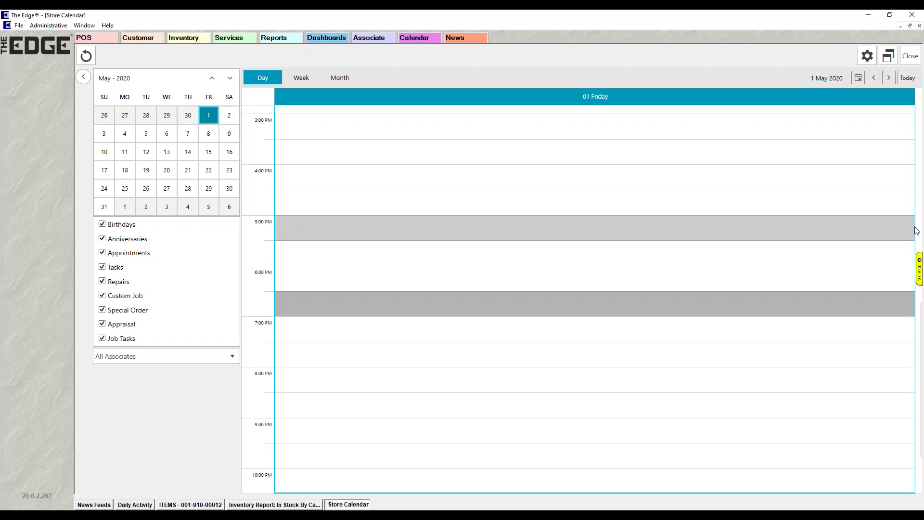
{"action": "scroll", "coordinate": [819, 173], "scroll_direction": "up", "scroll_amount": 12}
{"action": "scroll", "coordinate": [819, 173], "scroll_direction": "up", "scroll_amount": 8}
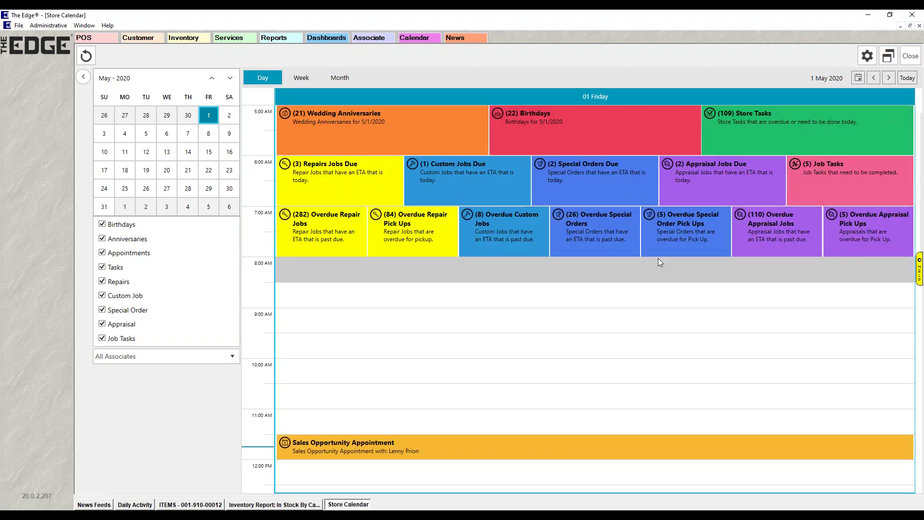
Look through the week of 26 April to 2 May 2020 in week view, and expand that week in month view
{"action": "left_click", "coordinate": [300, 78]}
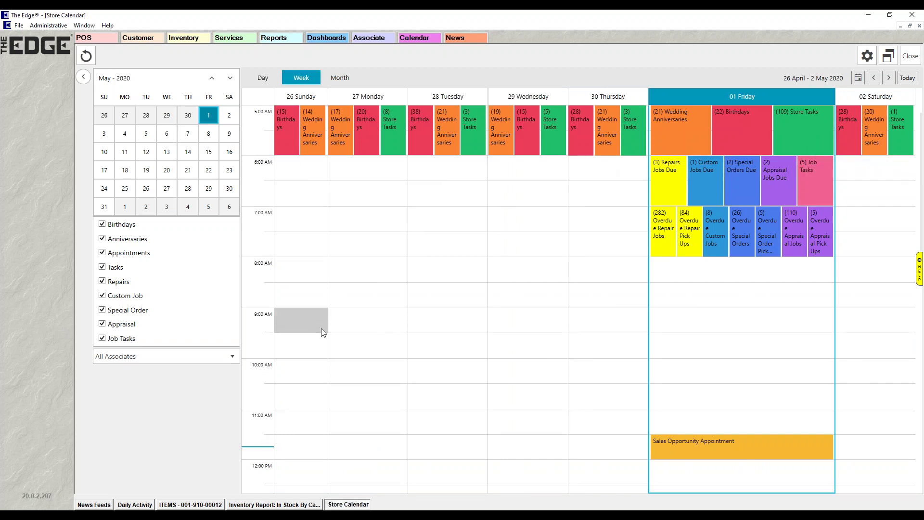
{"action": "scroll", "coordinate": [321, 337], "scroll_direction": "down", "scroll_amount": 5}
{"action": "scroll", "coordinate": [324, 366], "scroll_direction": "up", "scroll_amount": 5}
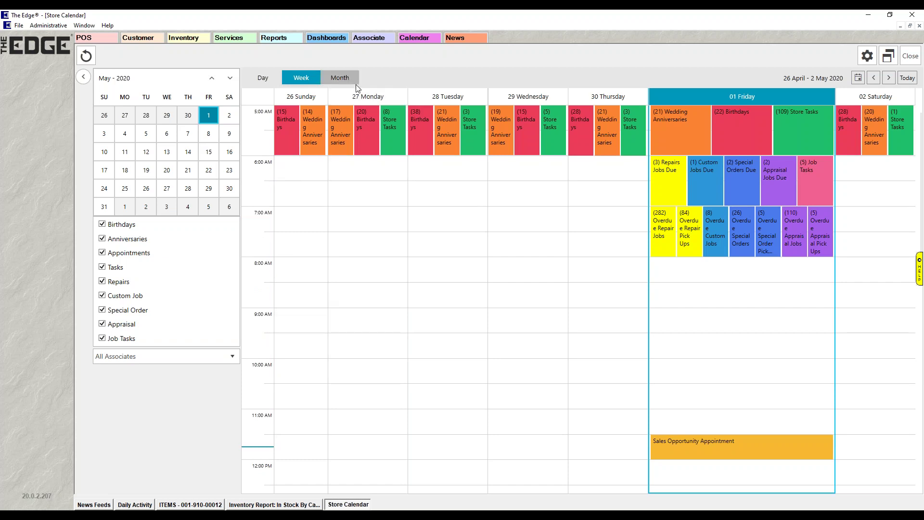
{"action": "left_click", "coordinate": [342, 83]}
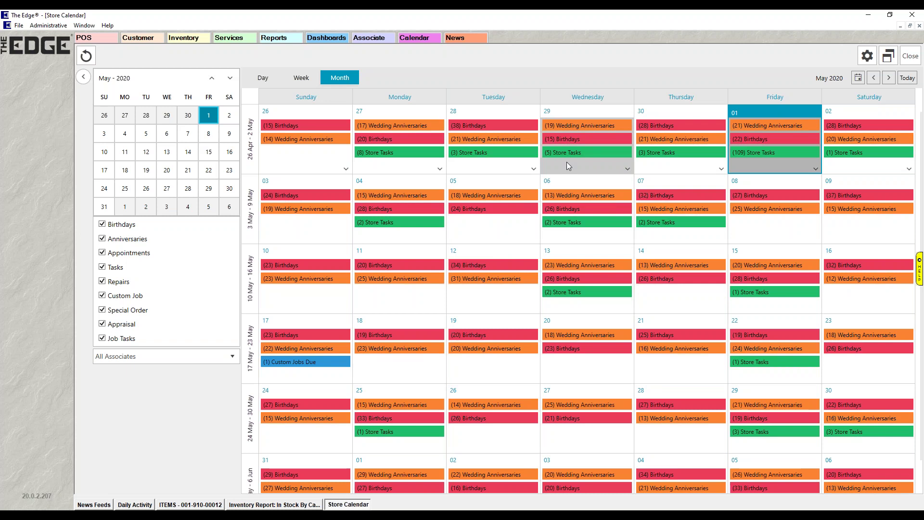
{"action": "left_click", "coordinate": [817, 168]}
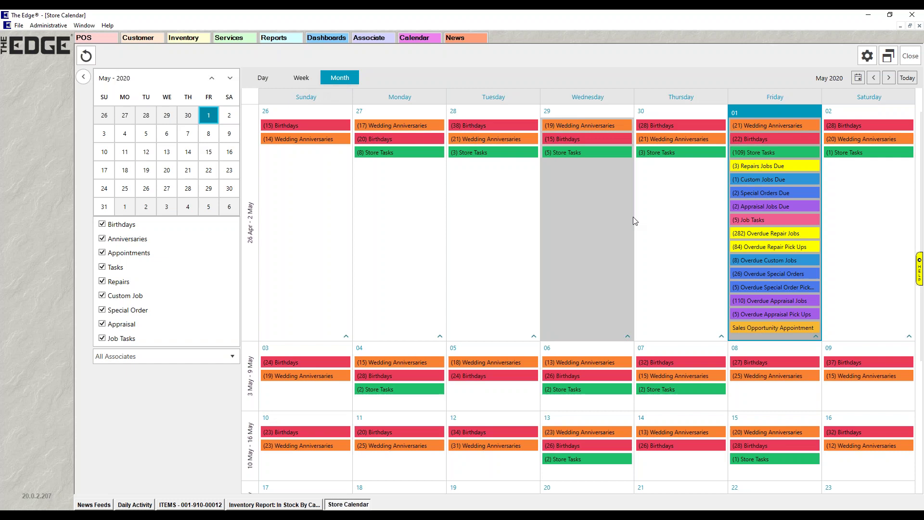
Return the calendar to day view and hide the side pane with the date navigator and filters
{"action": "left_click", "coordinate": [262, 78]}
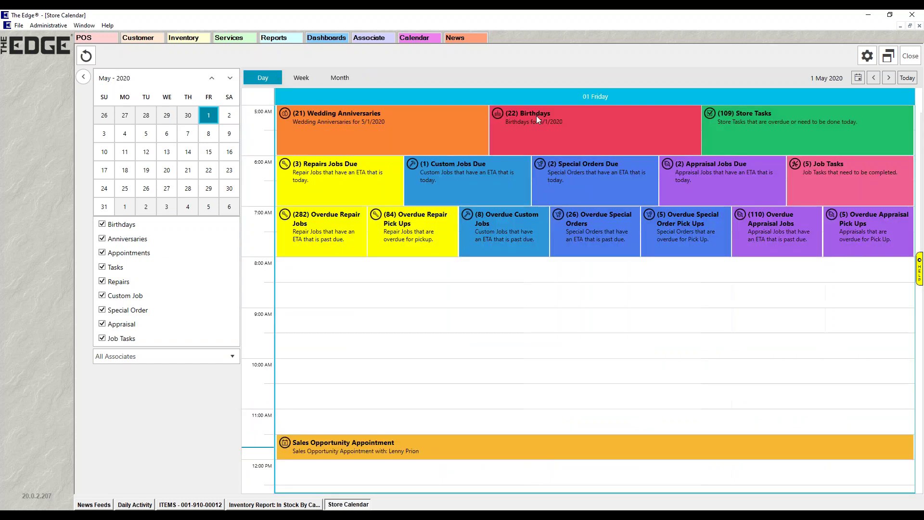
{"action": "left_click", "coordinate": [82, 77]}
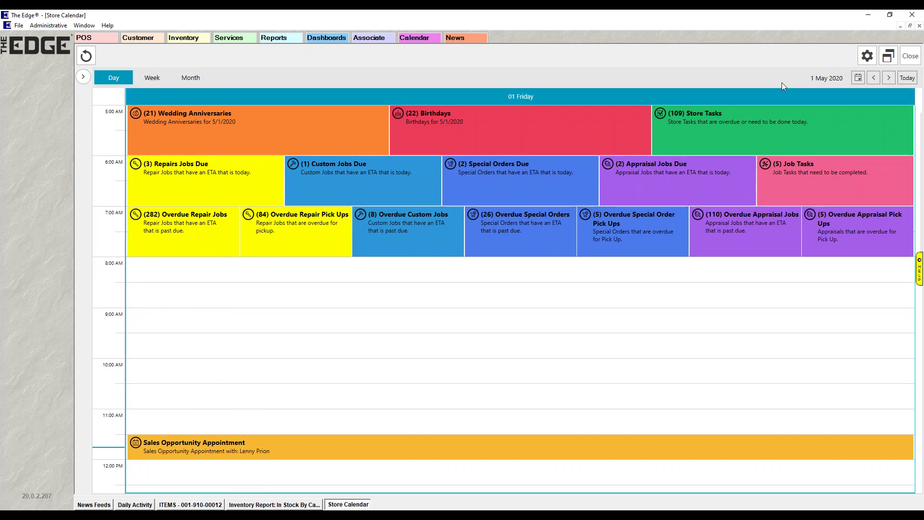
Advance the day view day by day to 4 May 2020 and return it to today
{"action": "left_click", "coordinate": [886, 77]}
{"action": "left_click", "coordinate": [885, 78]}
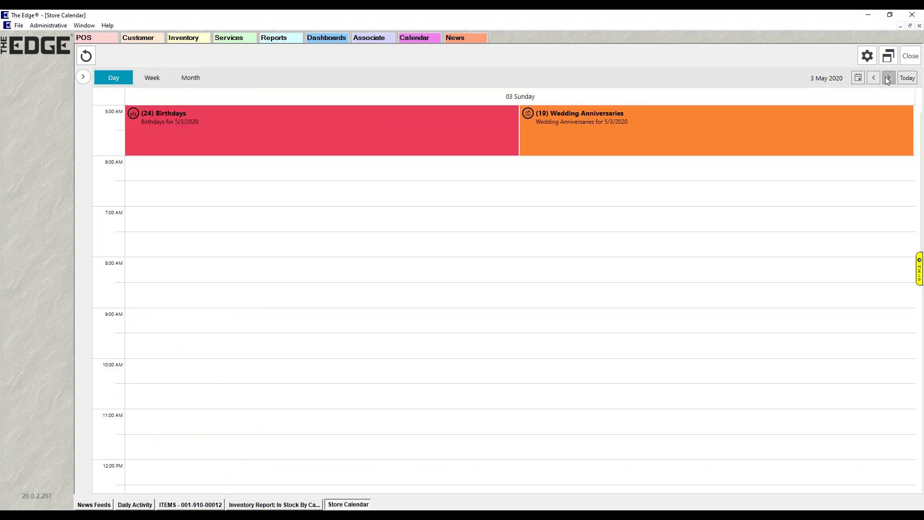
{"action": "left_click", "coordinate": [886, 78]}
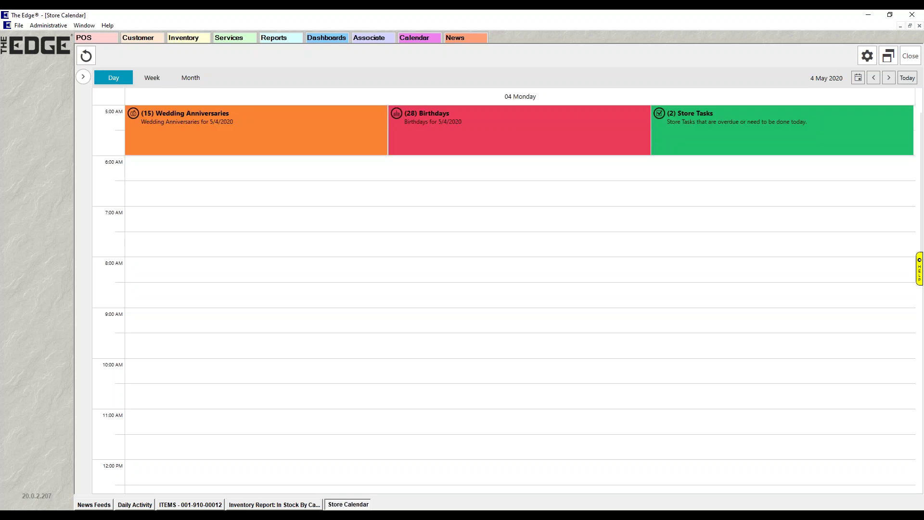
{"action": "left_click", "coordinate": [907, 77]}
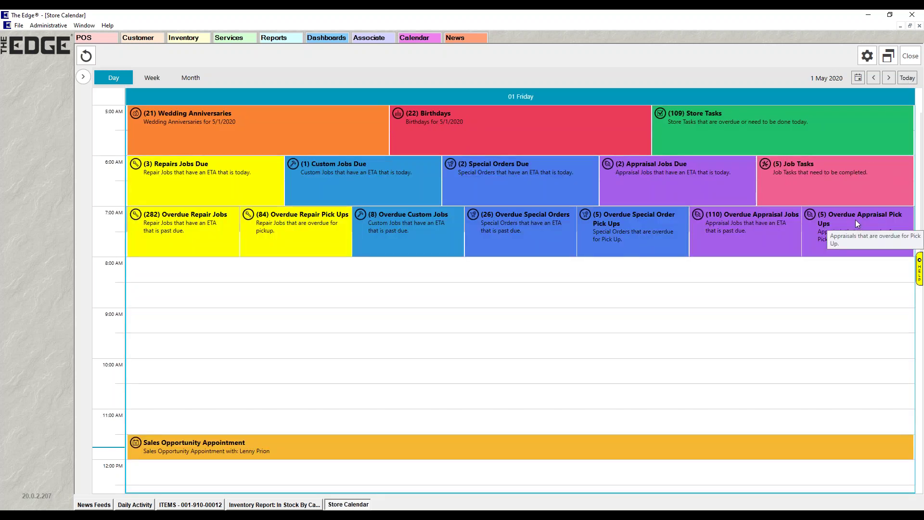
Switch to week view, advance it to 10–16 May 2020 and return to the current week
{"action": "left_click", "coordinate": [147, 75]}
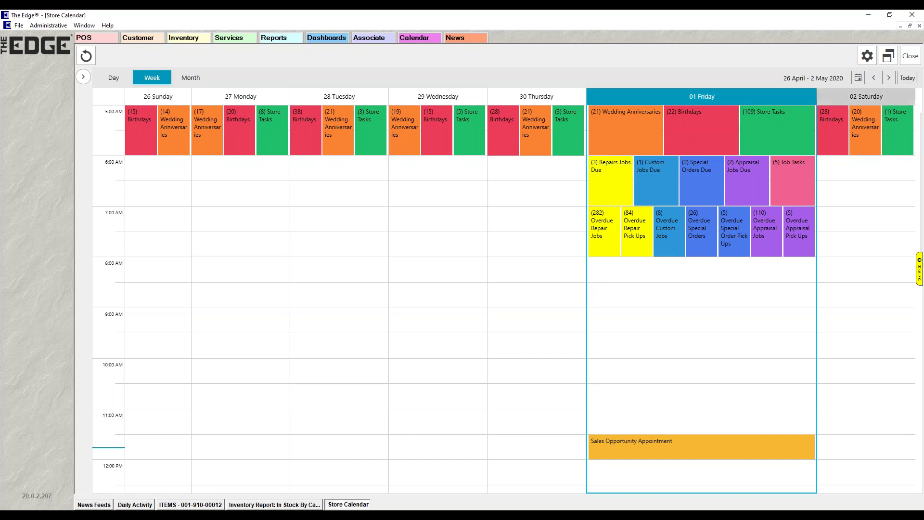
{"action": "left_click", "coordinate": [887, 80]}
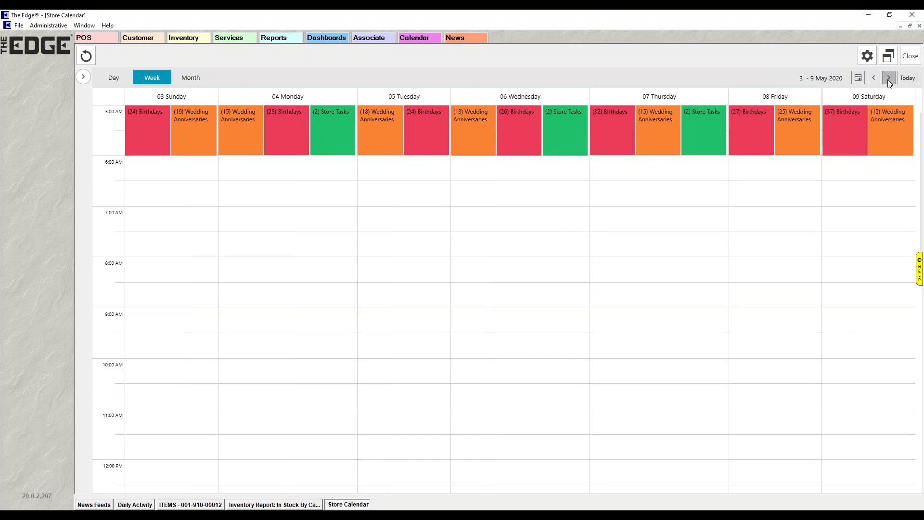
{"action": "left_click", "coordinate": [888, 79]}
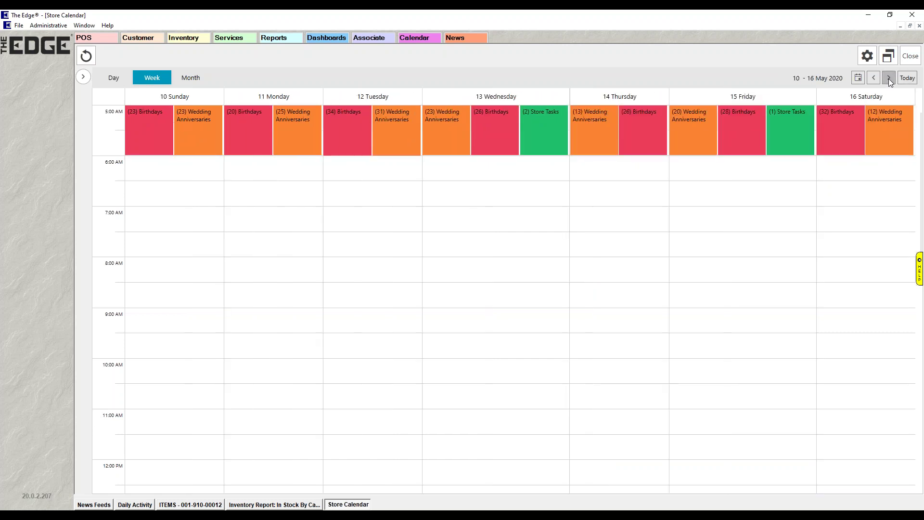
{"action": "left_click", "coordinate": [907, 79]}
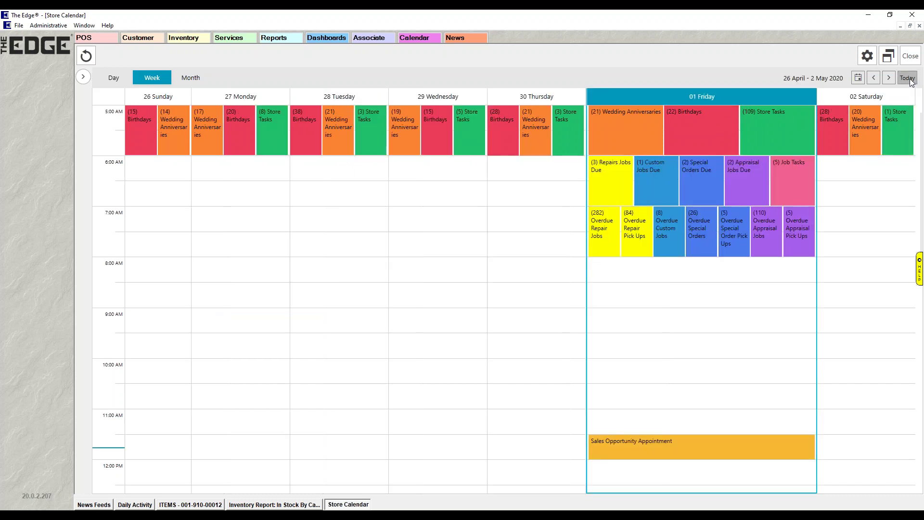
Switch to month view and advance it to June 2020
{"action": "left_click", "coordinate": [189, 76]}
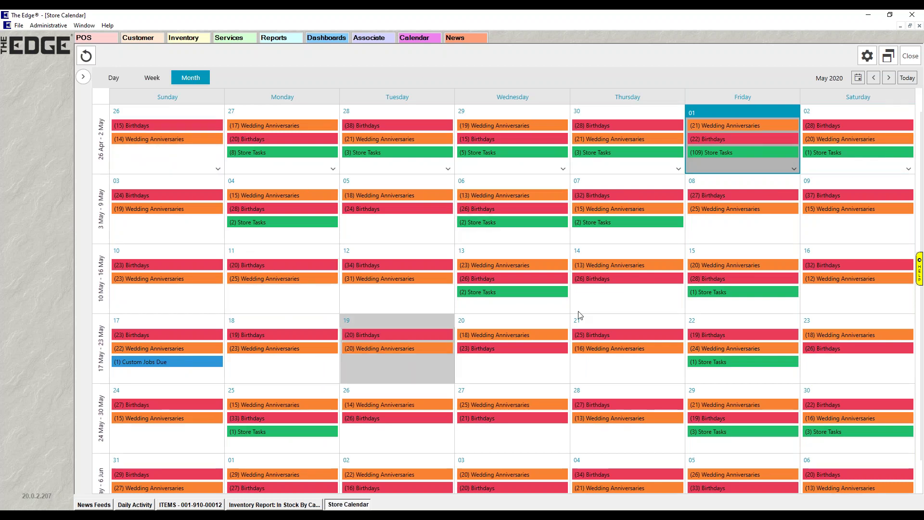
{"action": "left_click", "coordinate": [889, 77]}
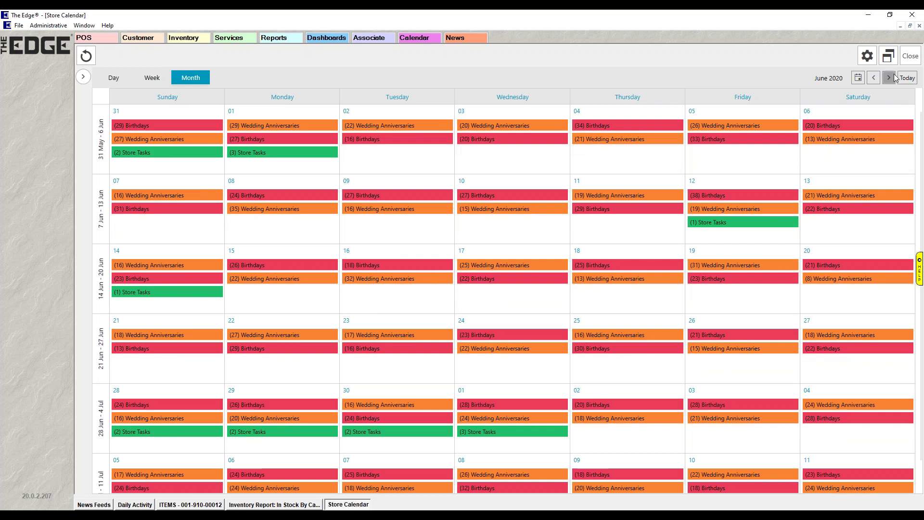
Return the month view to the current month and switch the calendar to day view
{"action": "left_click", "coordinate": [894, 77]}
{"action": "left_click", "coordinate": [909, 79]}
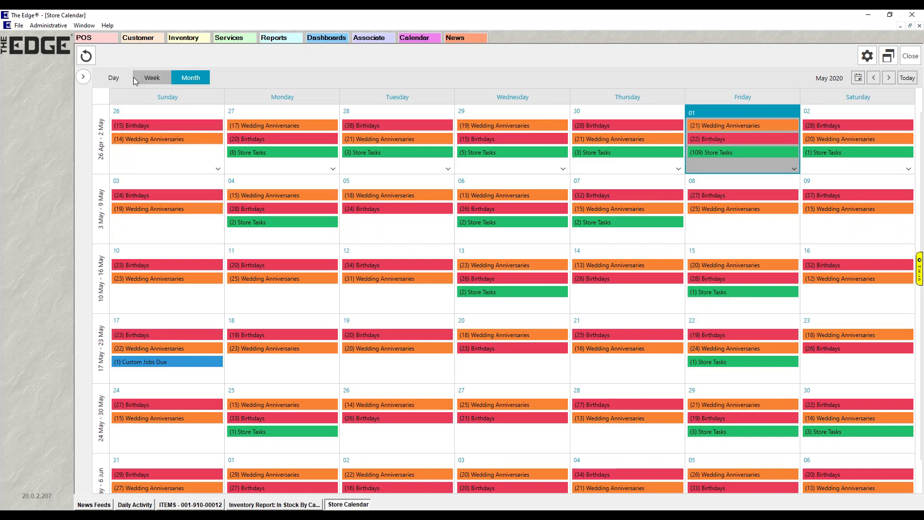
{"action": "left_click", "coordinate": [113, 78]}
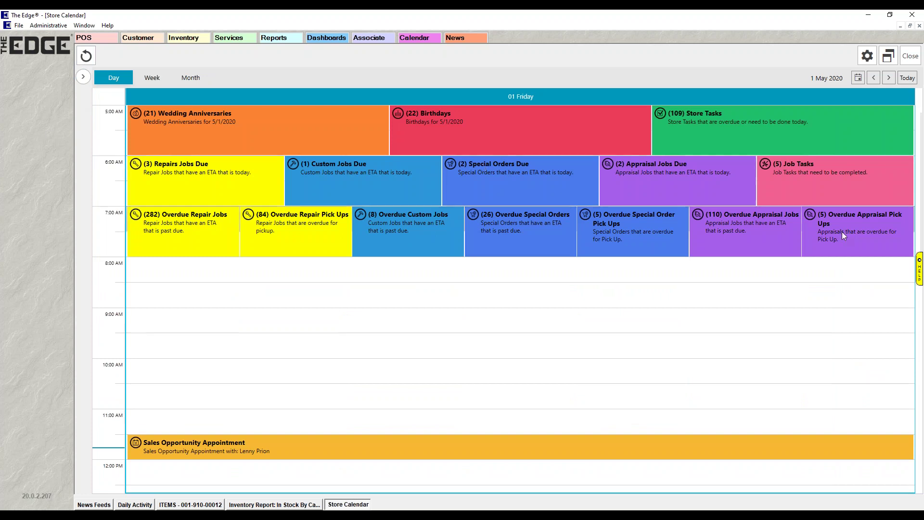
Jump the day view to 10 May 2020 with the date picker and return it to today
{"action": "left_click", "coordinate": [859, 80]}
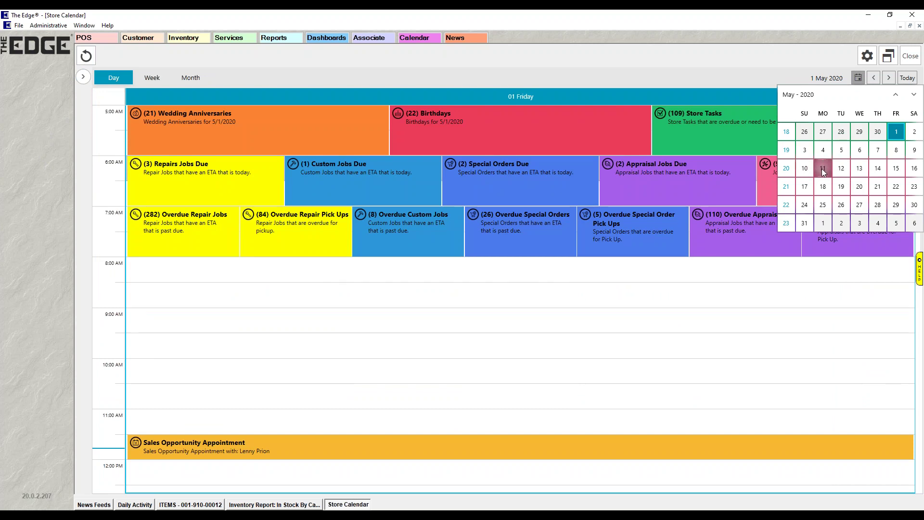
{"action": "left_click", "coordinate": [805, 169]}
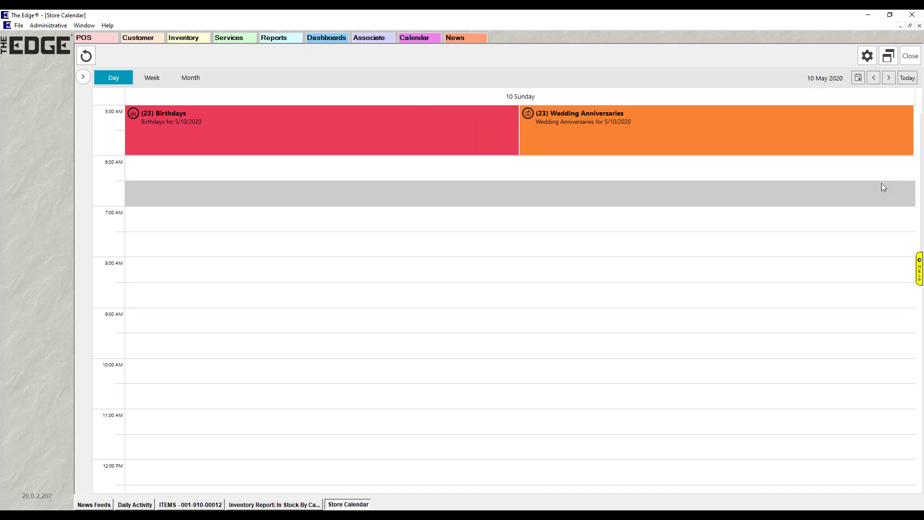
{"action": "left_click", "coordinate": [907, 78]}
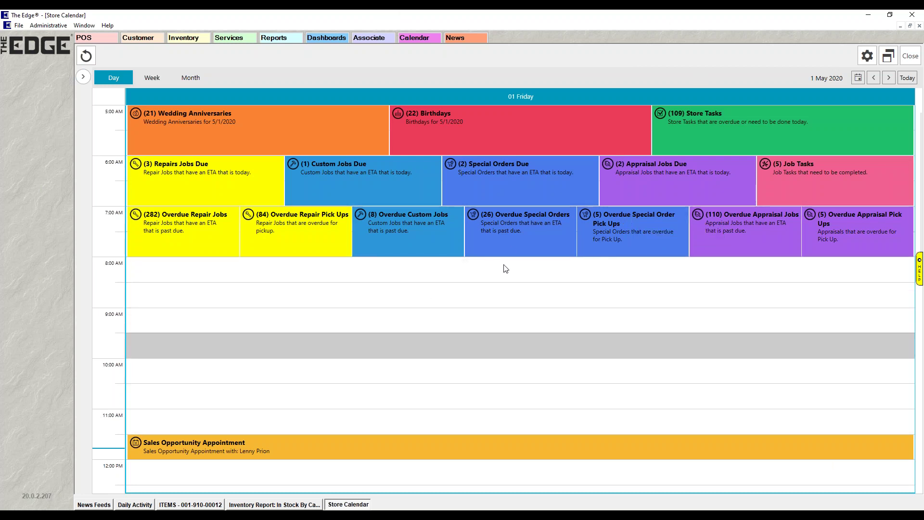
Open the calendar settings, entering the associate ID and password to authorize access
{"action": "left_click", "coordinate": [864, 57]}
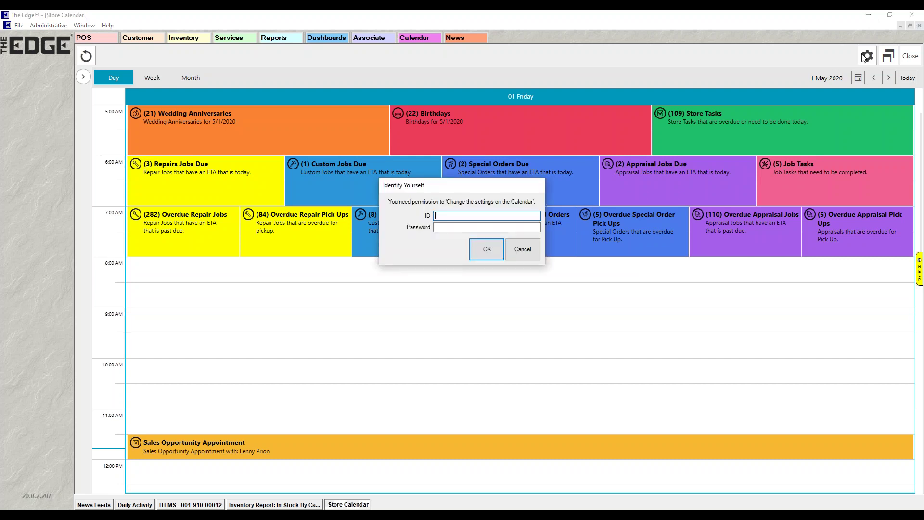
{"action": "type", "text": "1"}
{"action": "key", "text": "Tab"}
{"action": "type", "text": "1"}
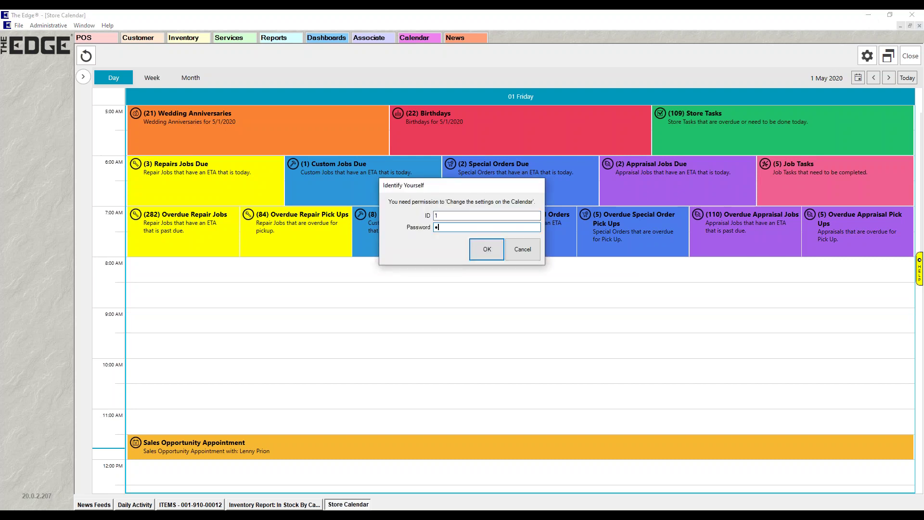
{"action": "key", "text": "Return"}
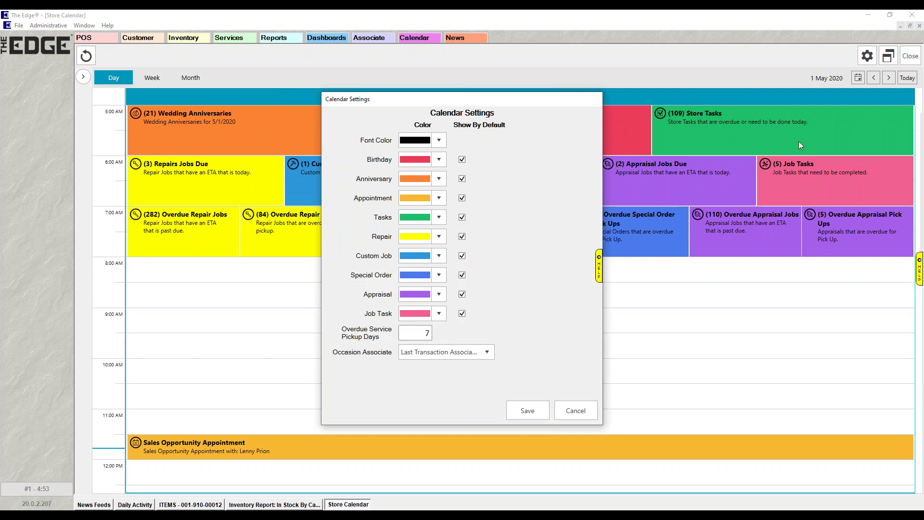
Set the calendar's font color to white and the Repair event color to light turquoise
{"action": "left_click", "coordinate": [440, 136]}
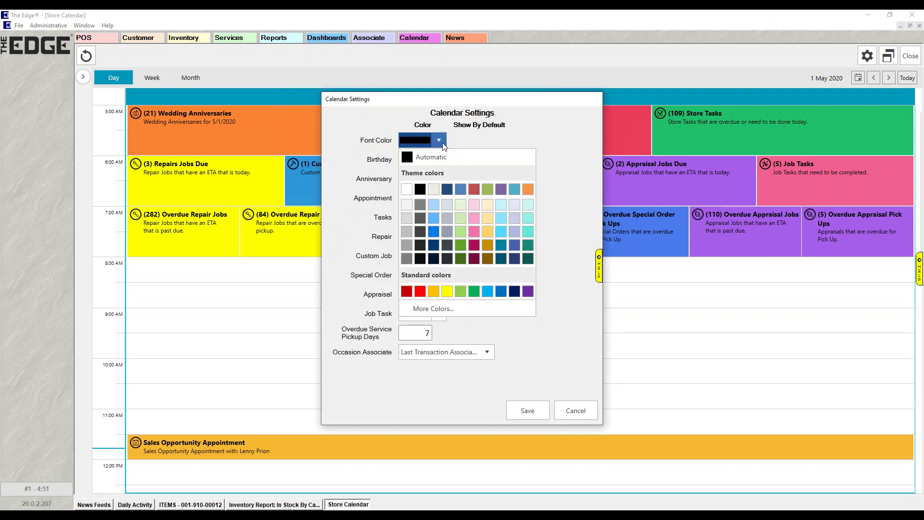
{"action": "left_click", "coordinate": [407, 190]}
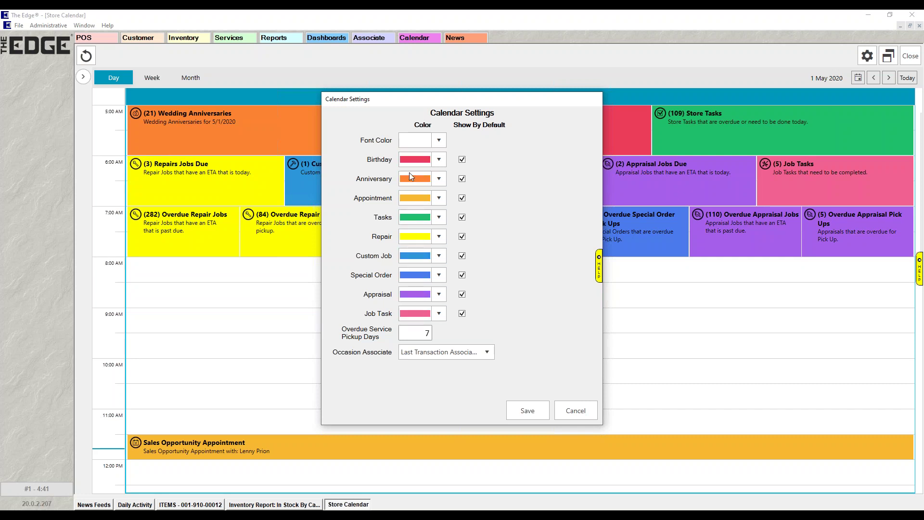
{"action": "left_click_drag", "start_coordinate": [439, 98], "coordinate": [514, 86]}
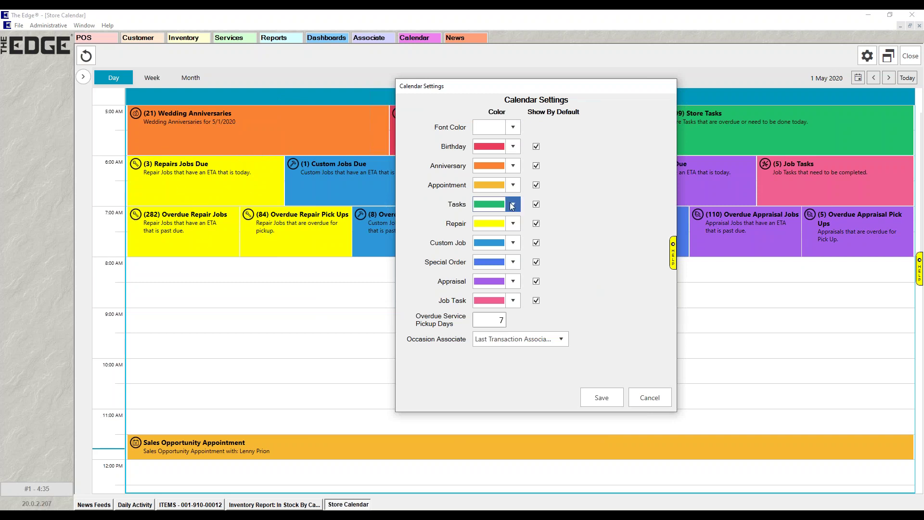
{"action": "left_click", "coordinate": [514, 224]}
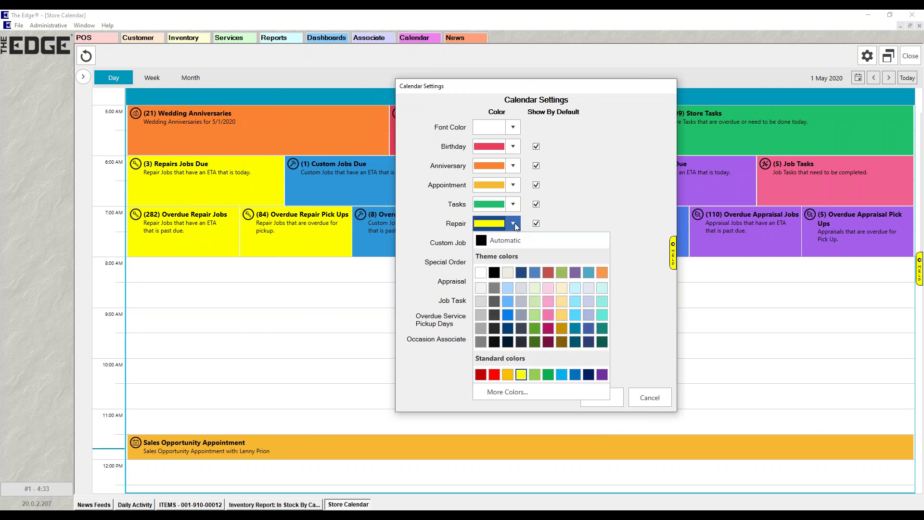
{"action": "left_click", "coordinate": [601, 315]}
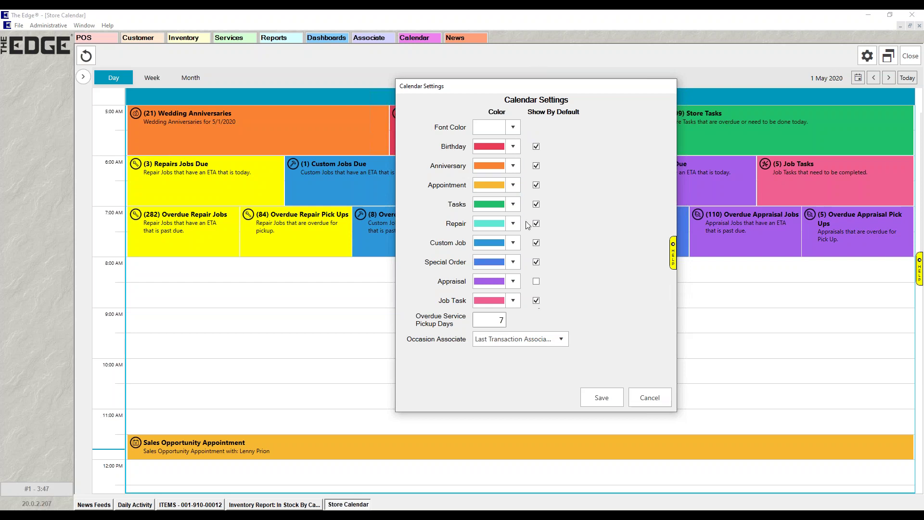
Set Appraisal to show by default, choose Last Transaction Associate as the occasion associate, and save the calendar settings
{"action": "left_click", "coordinate": [535, 282]}
{"action": "left_click", "coordinate": [529, 339]}
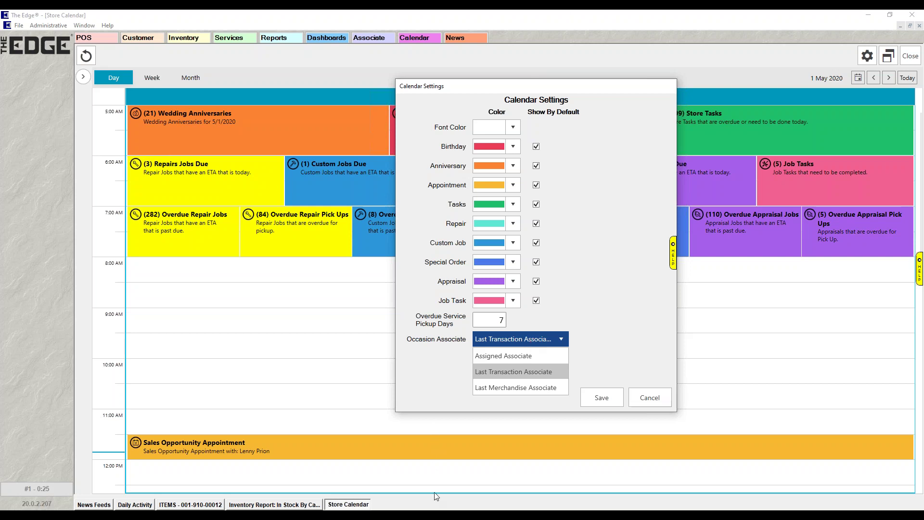
{"action": "left_click", "coordinate": [535, 377]}
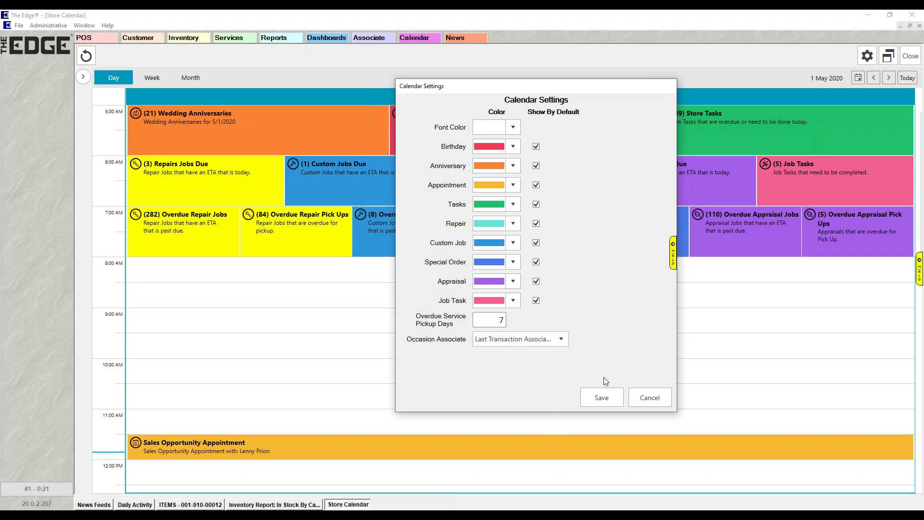
{"action": "left_click", "coordinate": [602, 399]}
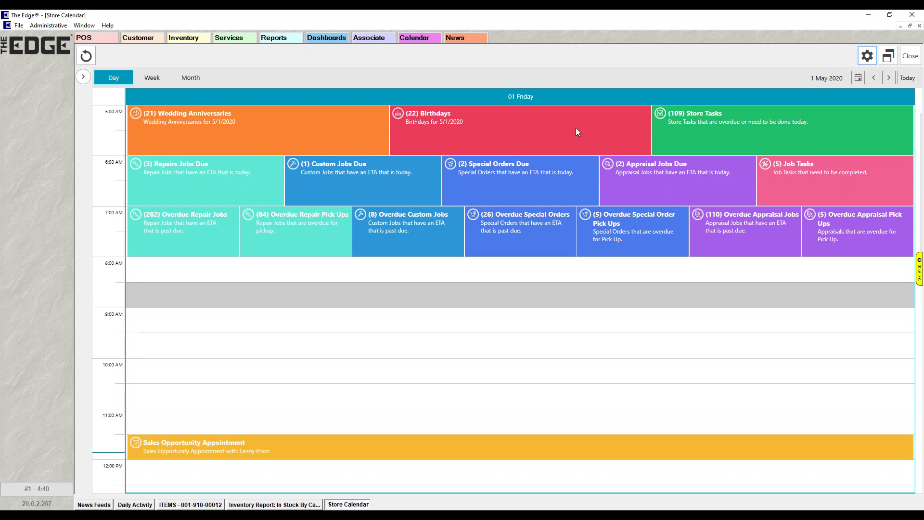
Switch to week view, advance it to 24–30 May 2020 and go back to the week of 26 April
{"action": "left_click", "coordinate": [147, 78]}
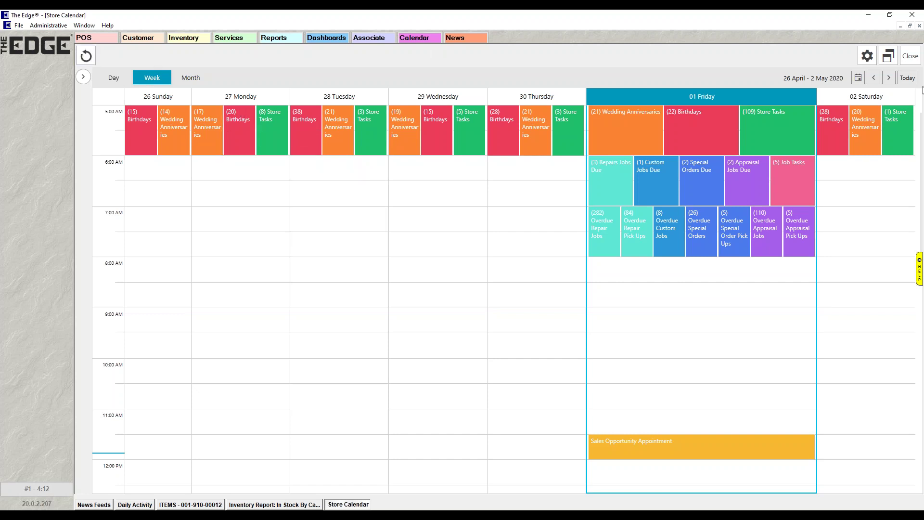
{"action": "left_click", "coordinate": [890, 79]}
{"action": "left_click", "coordinate": [889, 79]}
{"action": "left_click", "coordinate": [889, 79]}
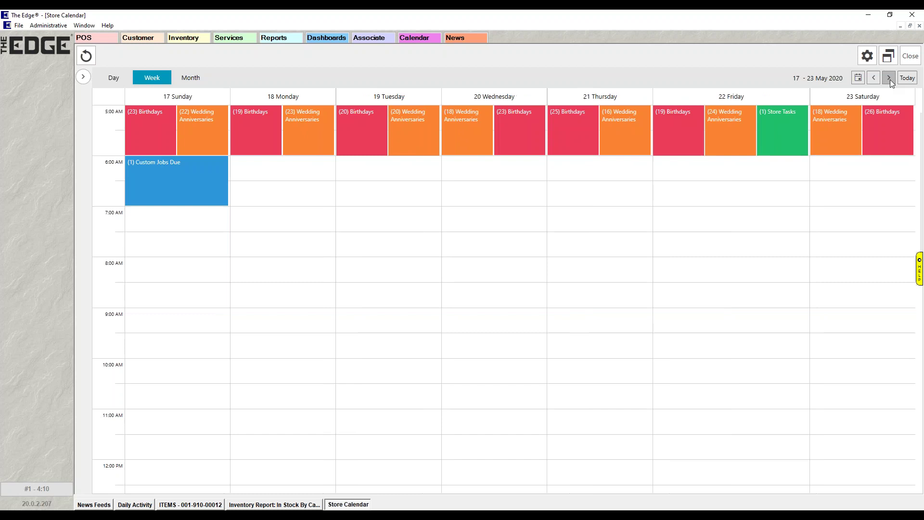
{"action": "left_click", "coordinate": [889, 79]}
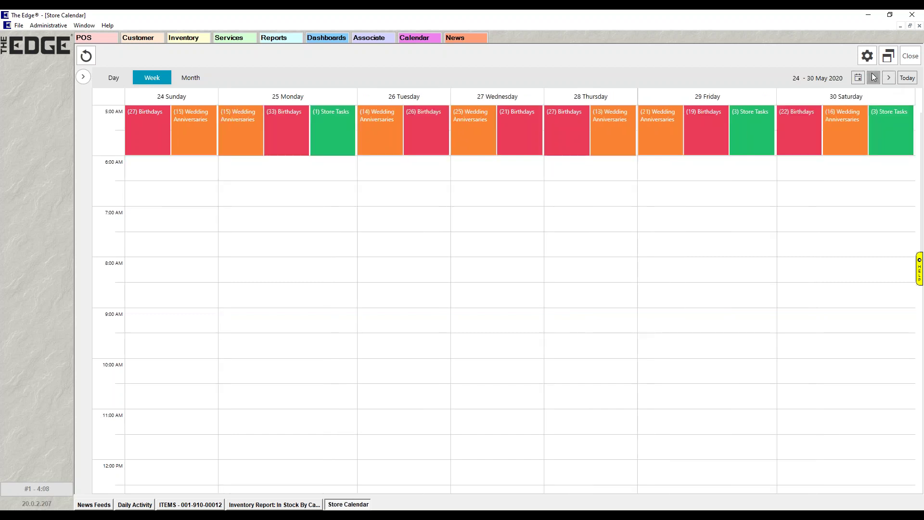
{"action": "left_click", "coordinate": [873, 78]}
{"action": "left_click", "coordinate": [873, 78]}
{"action": "left_click", "coordinate": [873, 77]}
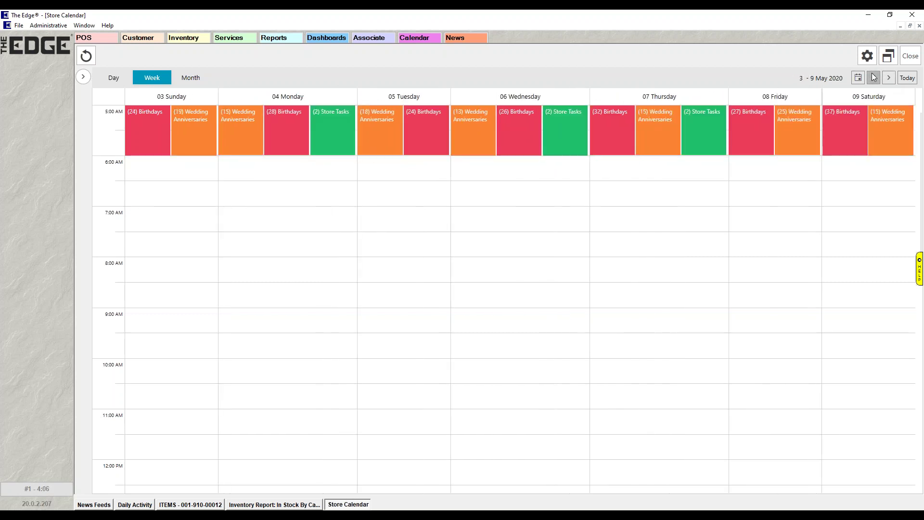
{"action": "left_click", "coordinate": [874, 78]}
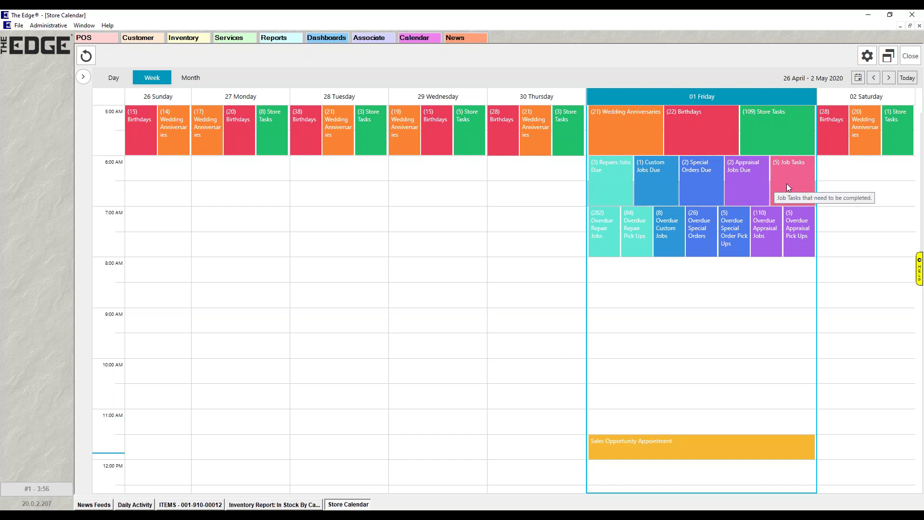
Review the events of each following week through 24–30 May 2020, and jump back to today's week
{"action": "left_click", "coordinate": [887, 76]}
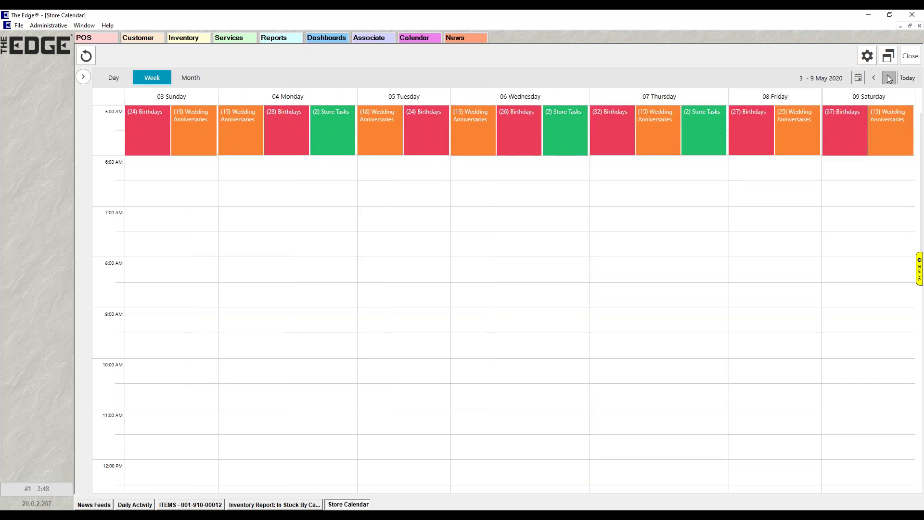
{"action": "left_click", "coordinate": [888, 77]}
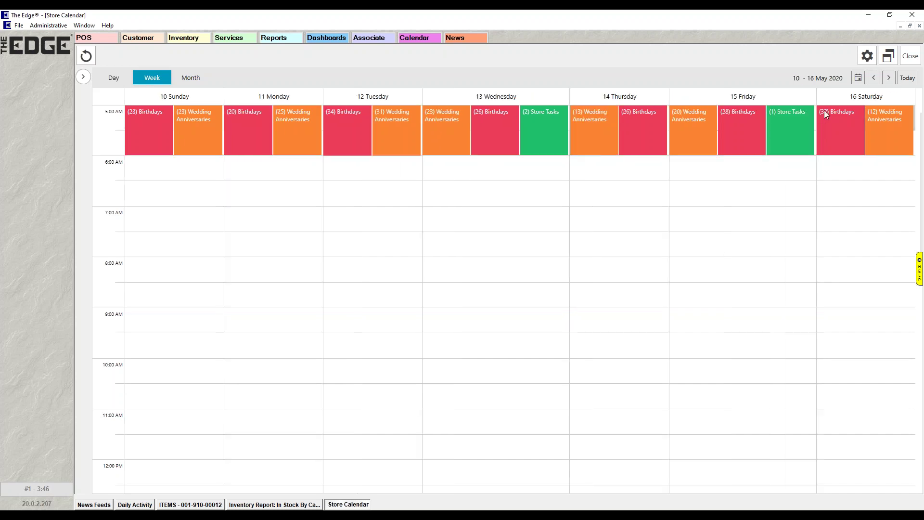
{"action": "left_click", "coordinate": [888, 78]}
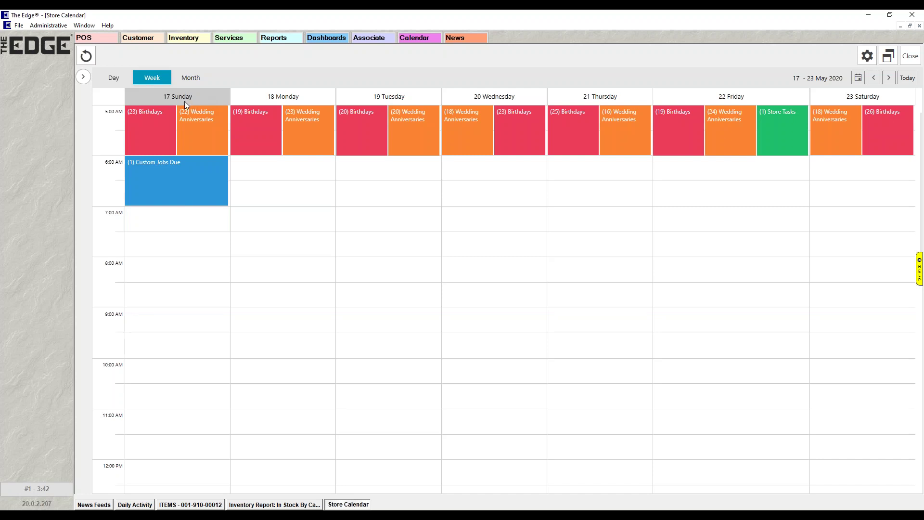
{"action": "mouse_move", "coordinate": [169, 194]}
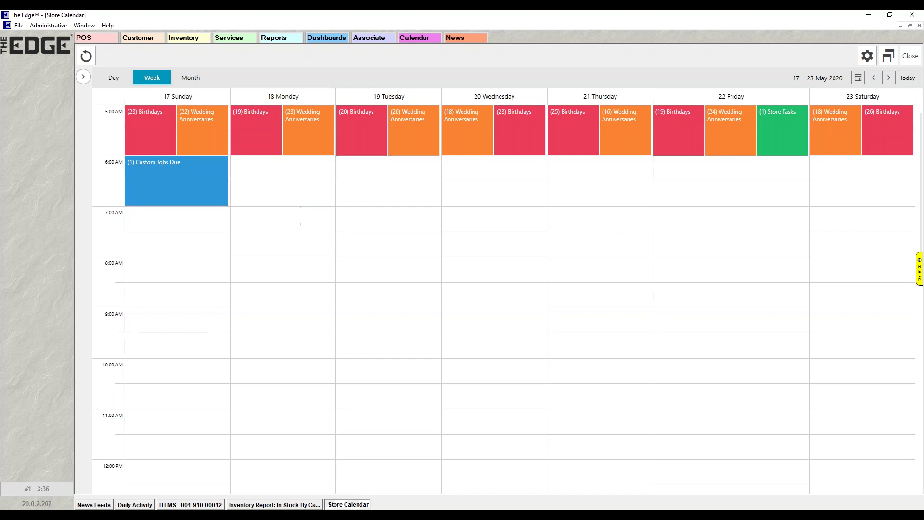
{"action": "left_click", "coordinate": [888, 77]}
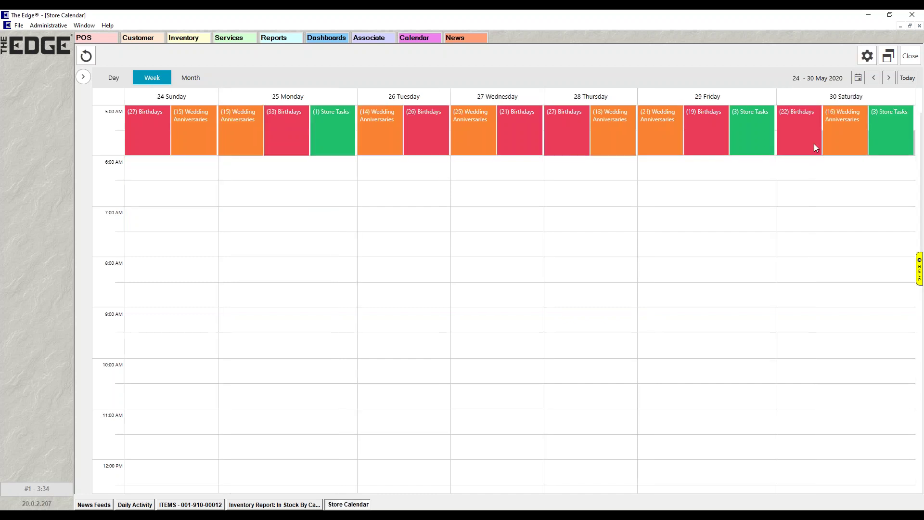
{"action": "left_click", "coordinate": [904, 80]}
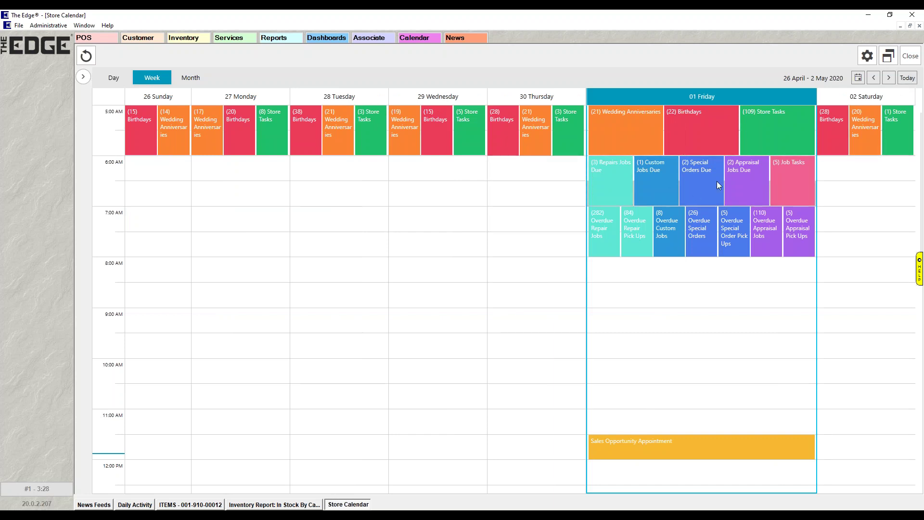
Page the week view back to 5–11 April 2020, forward to 3–9 May, and back to 26 April–2 May
{"action": "mouse_move", "coordinate": [743, 180]}
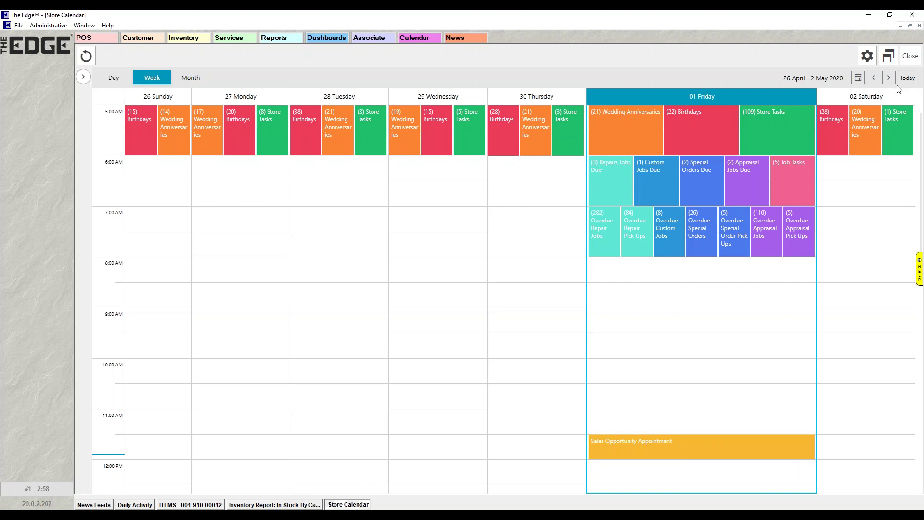
{"action": "left_click", "coordinate": [877, 79]}
{"action": "left_click", "coordinate": [878, 79]}
{"action": "left_click", "coordinate": [877, 79]}
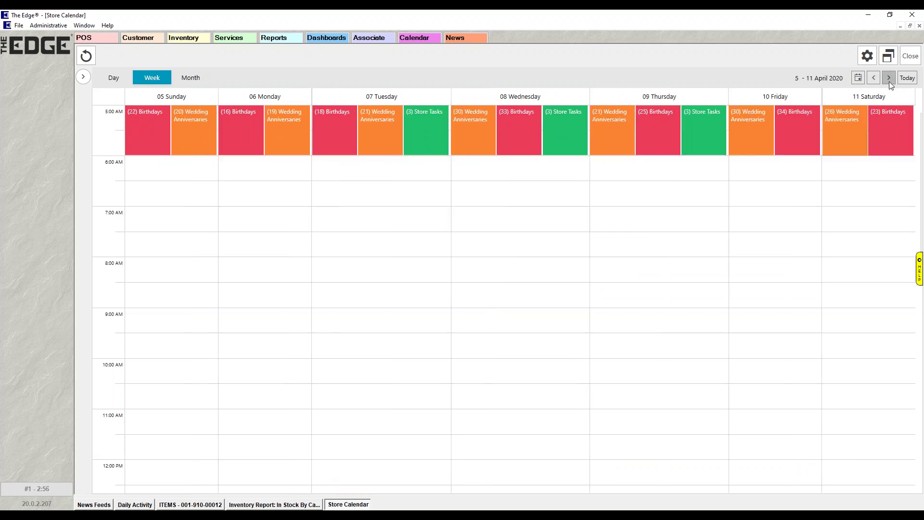
{"action": "left_click", "coordinate": [888, 78]}
{"action": "left_click", "coordinate": [888, 79]}
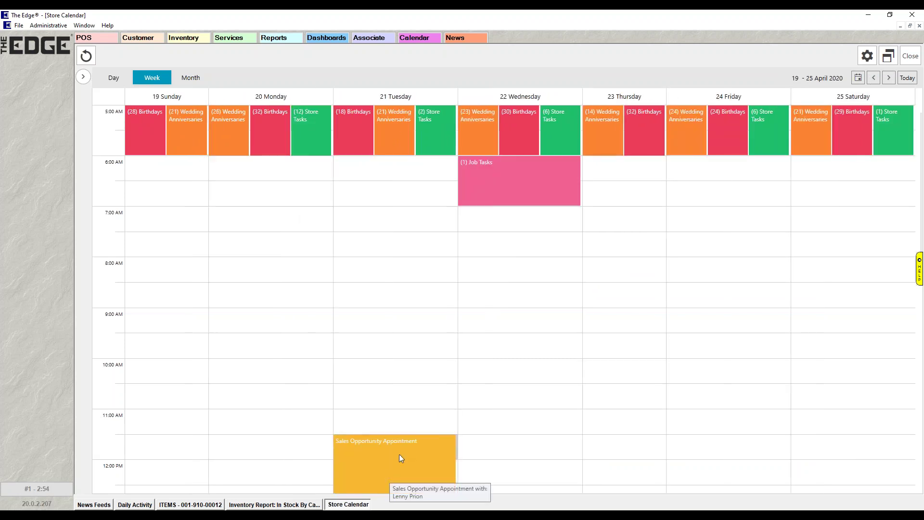
{"action": "left_click", "coordinate": [888, 78]}
{"action": "left_click", "coordinate": [888, 78]}
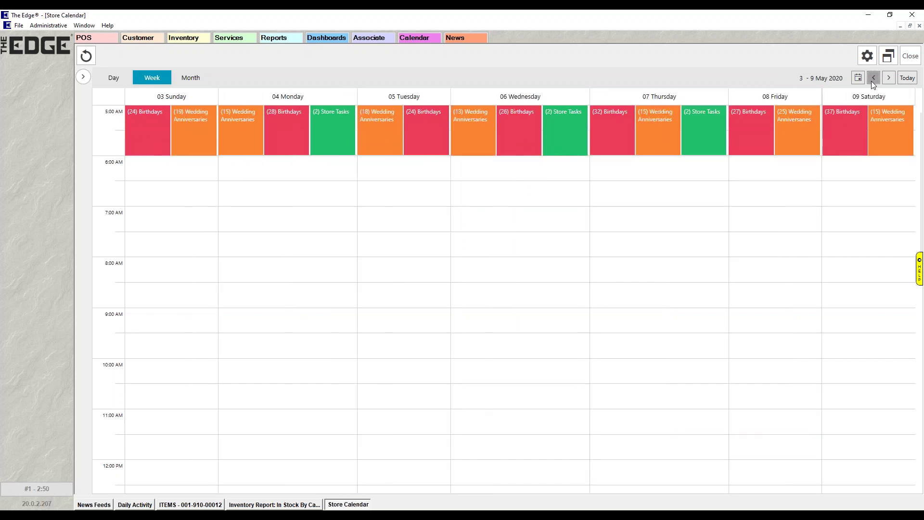
{"action": "left_click", "coordinate": [872, 78]}
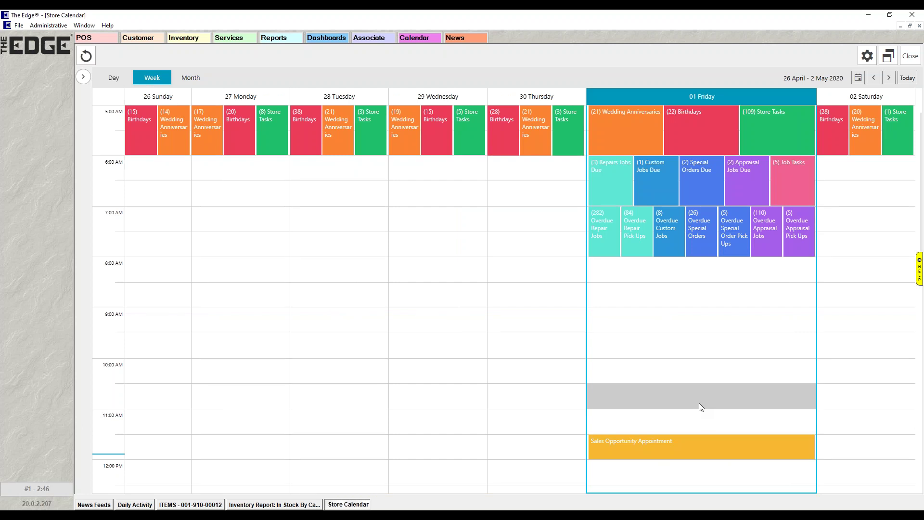
Switch to day view and open the Wedding Anniversaries list for 5/1/2020 to look through its customers
{"action": "left_click", "coordinate": [114, 79]}
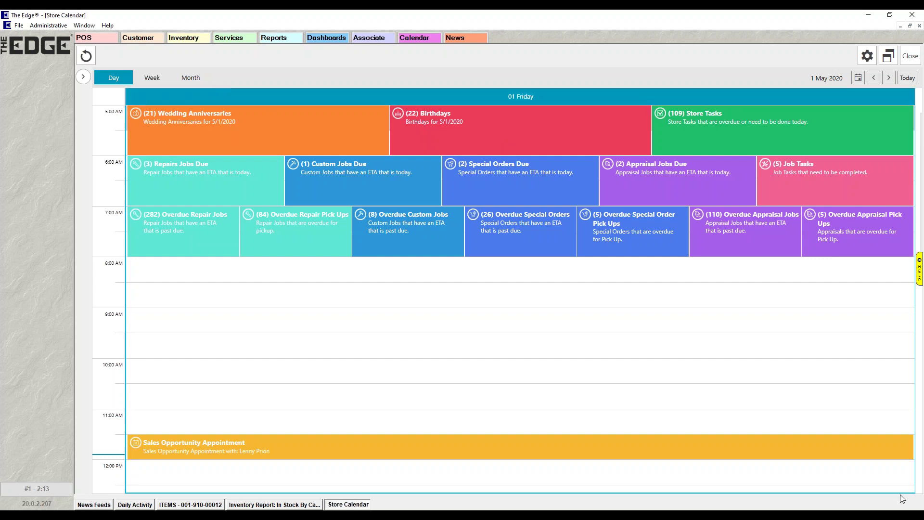
{"action": "left_click", "coordinate": [230, 133]}
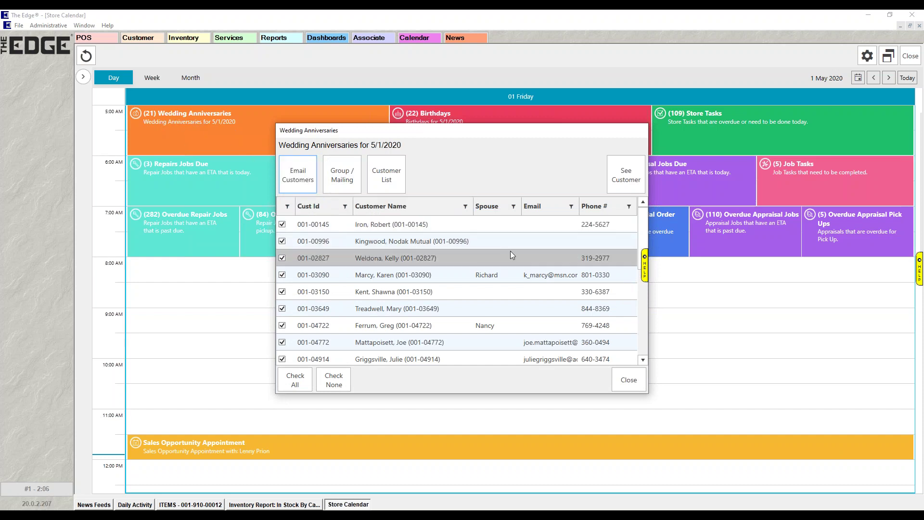
{"action": "scroll", "coordinate": [510, 250], "scroll_direction": "down", "scroll_amount": 3}
{"action": "scroll", "coordinate": [509, 280], "scroll_direction": "up", "scroll_amount": 3}
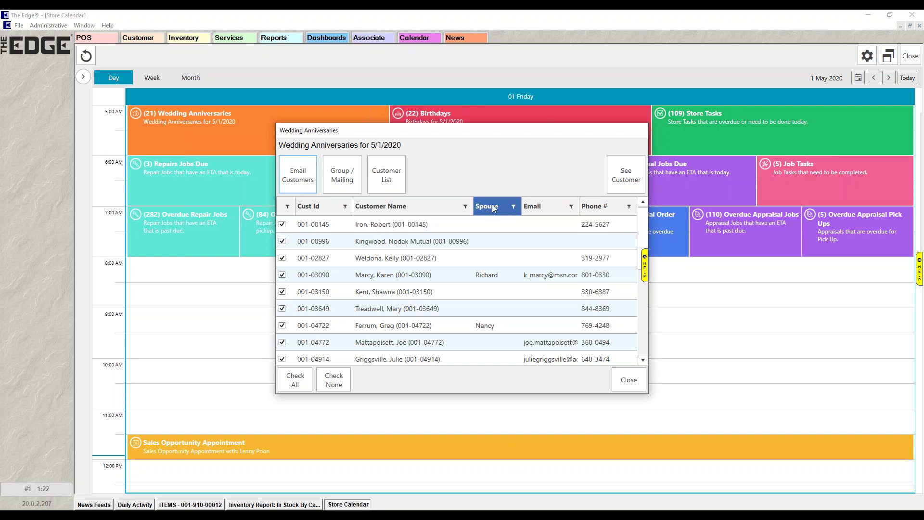
Filter the Wedding Anniversaries list to customers whose Email is not empty, and look through the filtered rows
{"action": "left_click", "coordinate": [570, 206]}
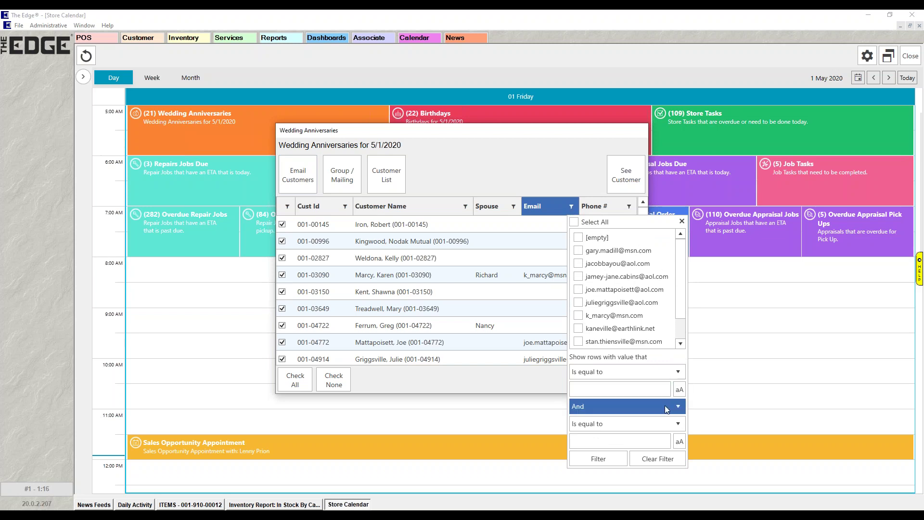
{"action": "left_click", "coordinate": [679, 379]}
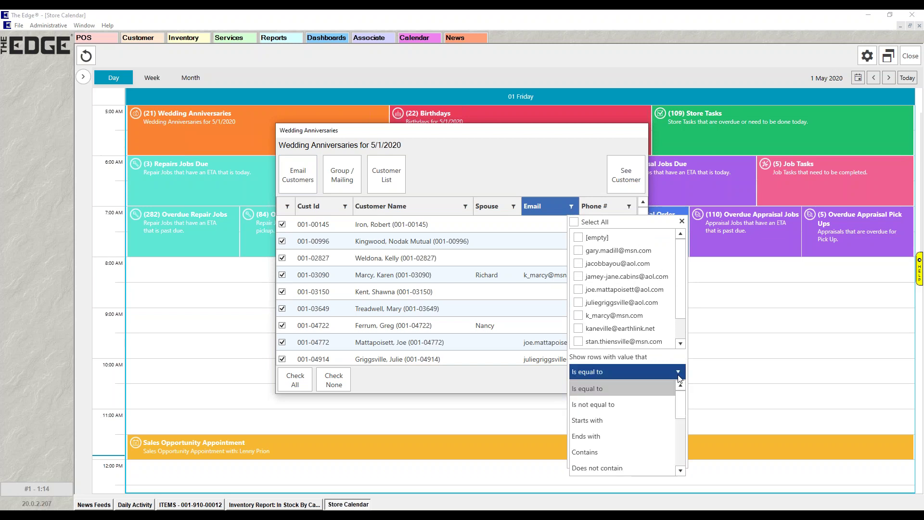
{"action": "scroll", "coordinate": [654, 408], "scroll_direction": "down", "scroll_amount": 2}
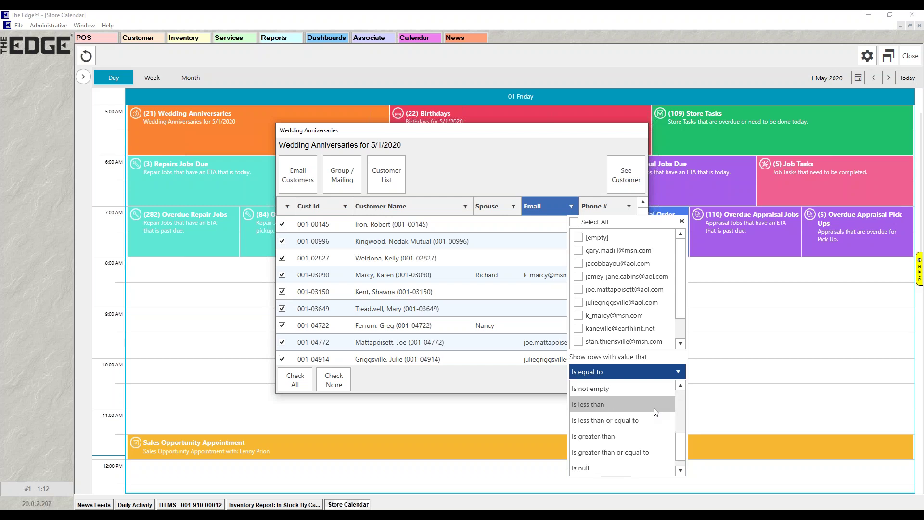
{"action": "scroll", "coordinate": [654, 408], "scroll_direction": "up", "scroll_amount": 2}
{"action": "left_click", "coordinate": [642, 388]}
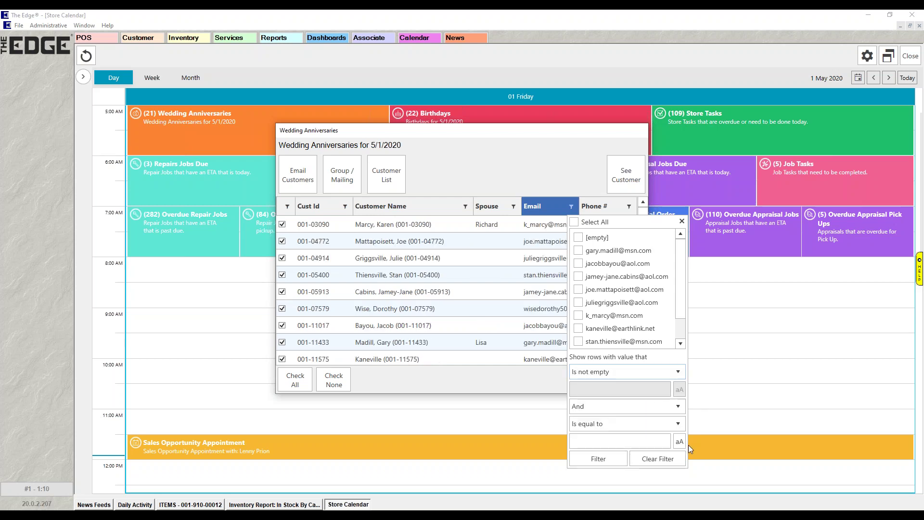
{"action": "left_click", "coordinate": [682, 221]}
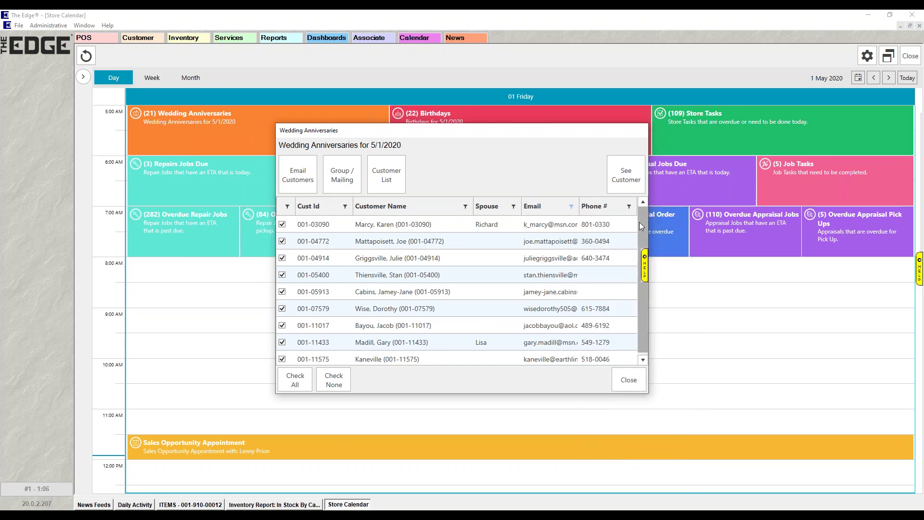
{"action": "scroll", "coordinate": [642, 217], "scroll_direction": "down", "scroll_amount": 1}
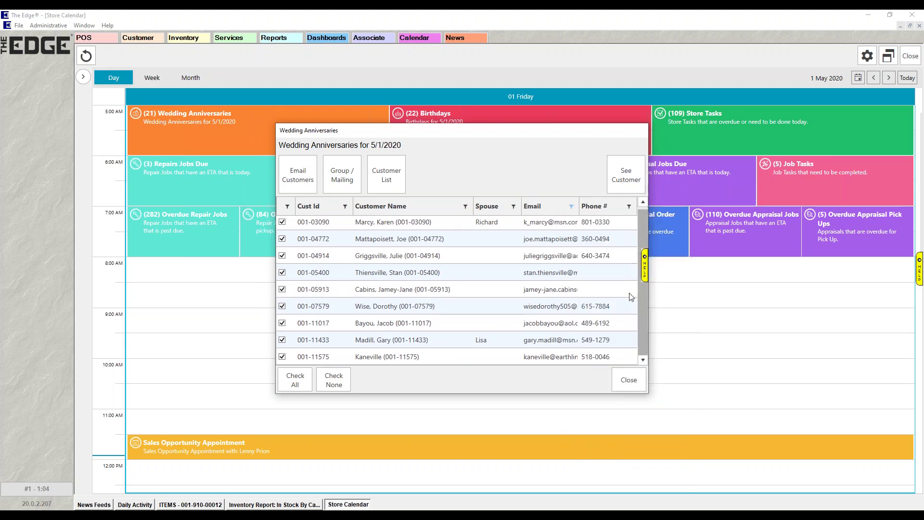
Clear the Email filter on the Wedding Anniversaries list and close the filter options
{"action": "left_click", "coordinate": [570, 207]}
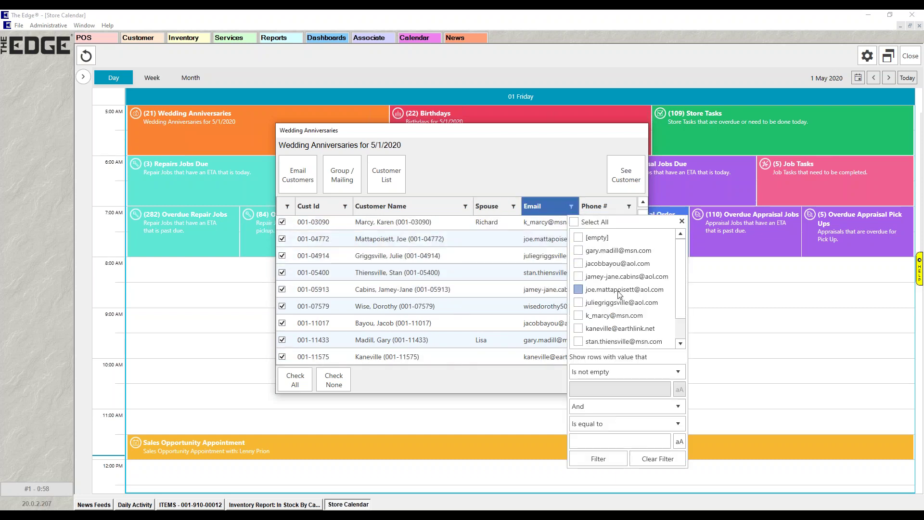
{"action": "left_click", "coordinate": [660, 455]}
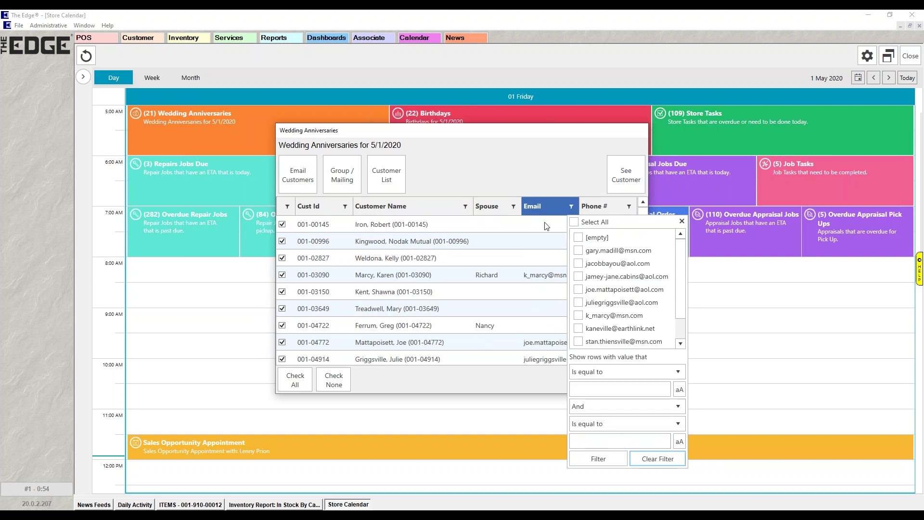
{"action": "left_click", "coordinate": [682, 221]}
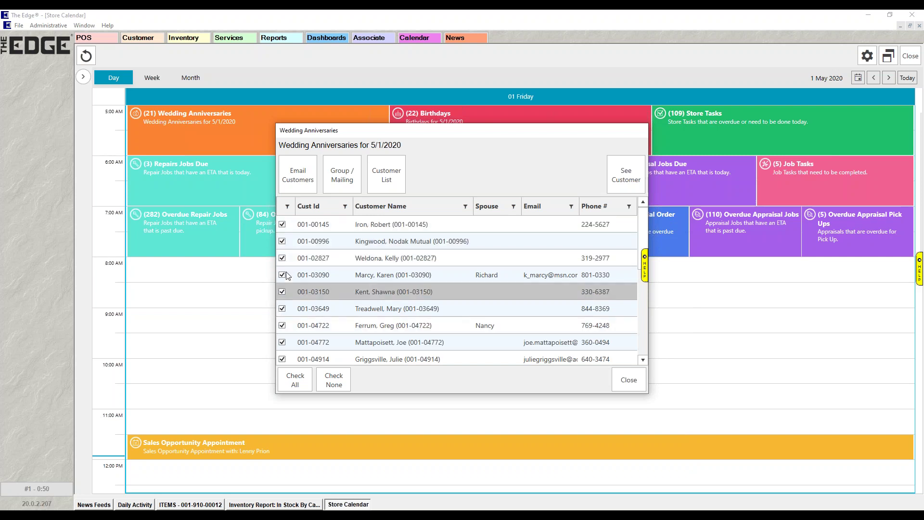
Uncheck every customer in the Wedding Anniversaries list, and check only the first four customers
{"action": "scroll", "coordinate": [289, 289], "scroll_direction": "down", "scroll_amount": 3}
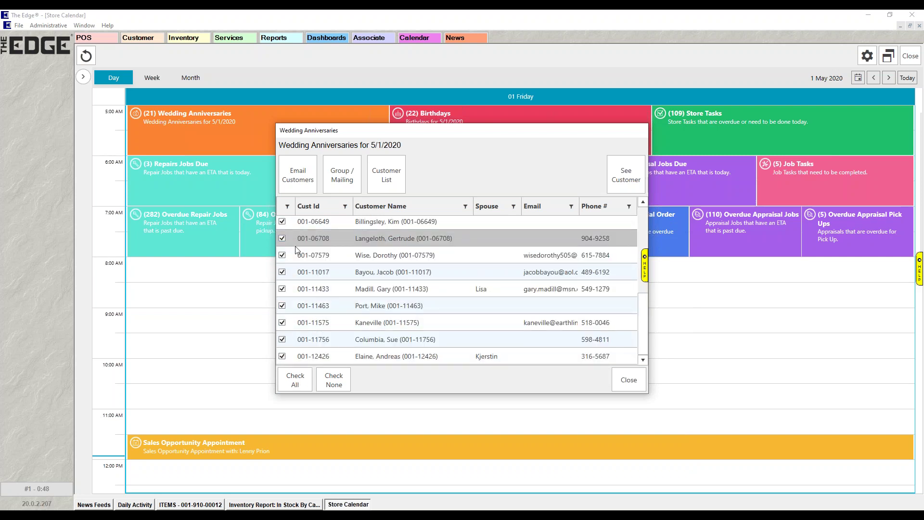
{"action": "scroll", "coordinate": [291, 273], "scroll_direction": "up", "scroll_amount": 3}
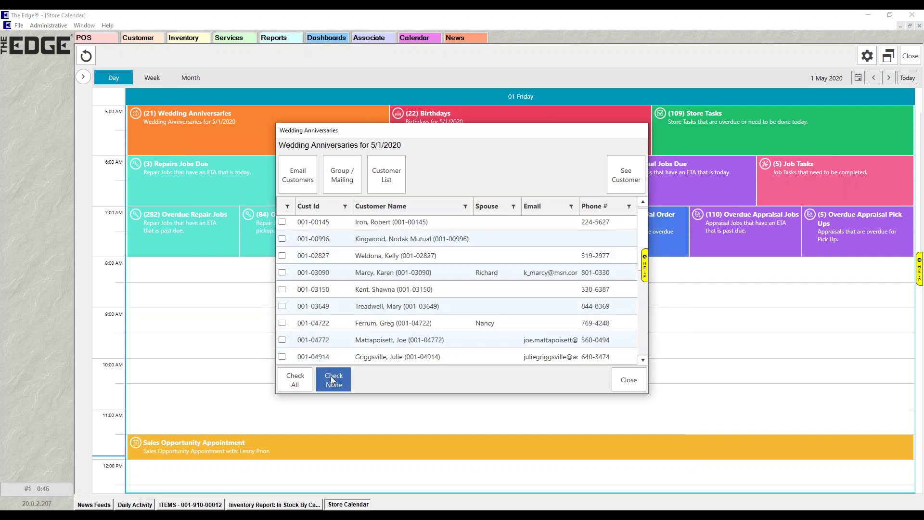
{"action": "left_click", "coordinate": [282, 222]}
{"action": "left_click", "coordinate": [282, 239]}
{"action": "left_click", "coordinate": [282, 256]}
{"action": "left_click", "coordinate": [282, 273]}
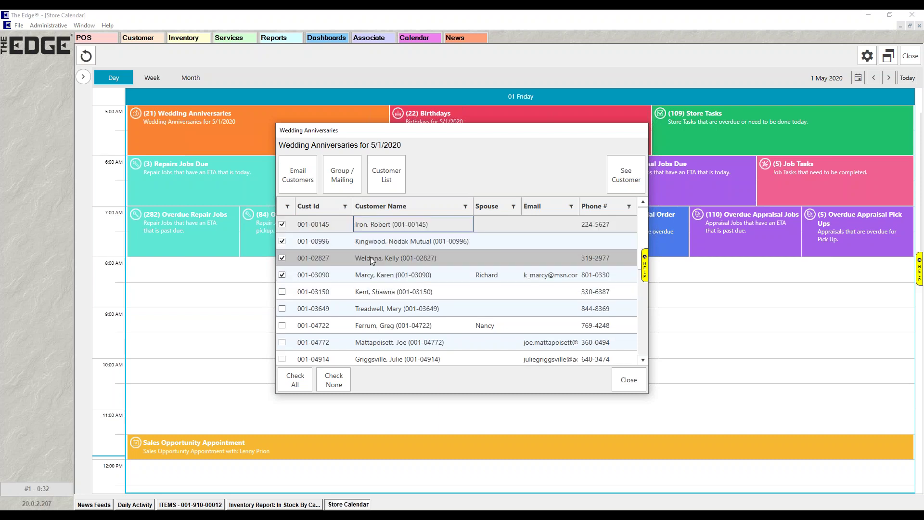
Open the second customer's record from the list to view its details, and close it without saving
{"action": "left_click", "coordinate": [432, 246]}
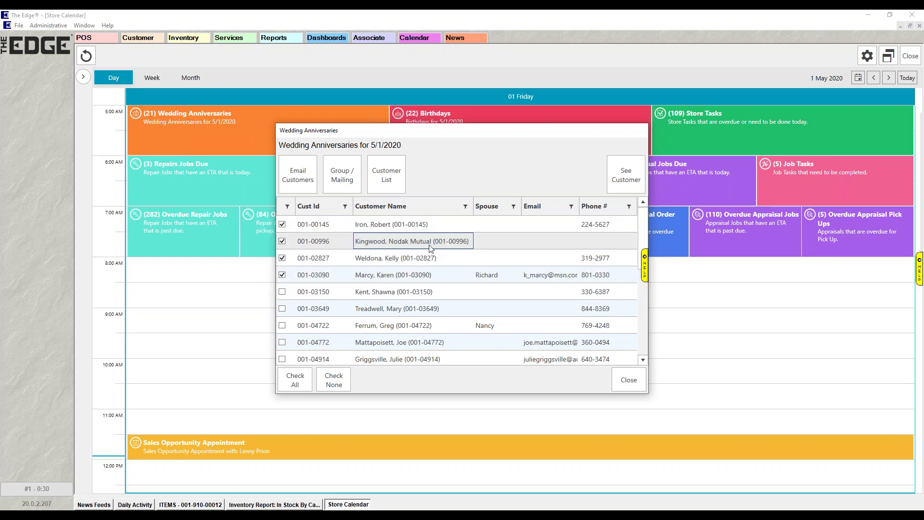
{"action": "double_click", "coordinate": [431, 248]}
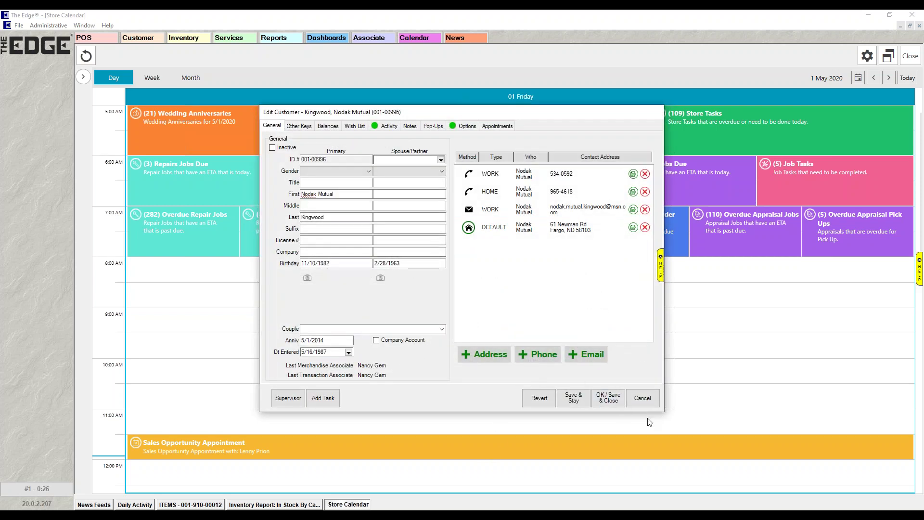
{"action": "left_click", "coordinate": [642, 399]}
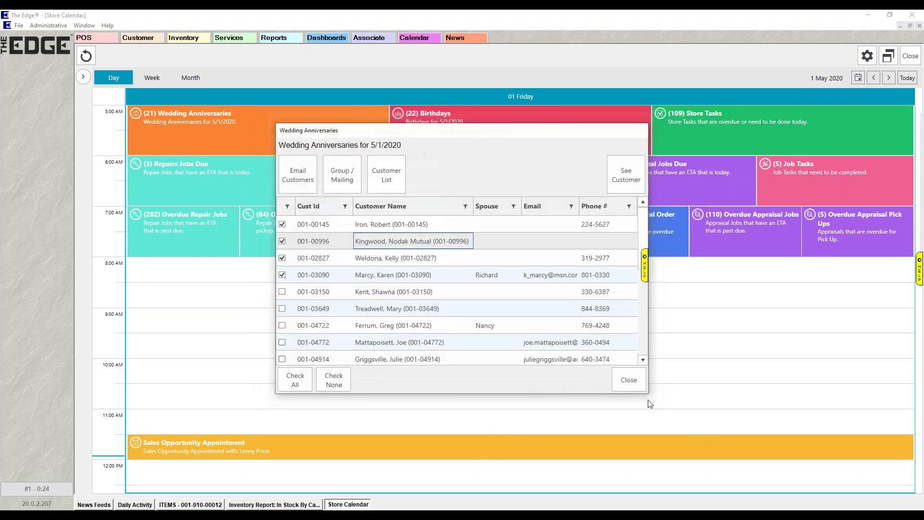
Start an email to the checked customers and insert the {FirstName} merge field into the message body
{"action": "left_click", "coordinate": [452, 273]}
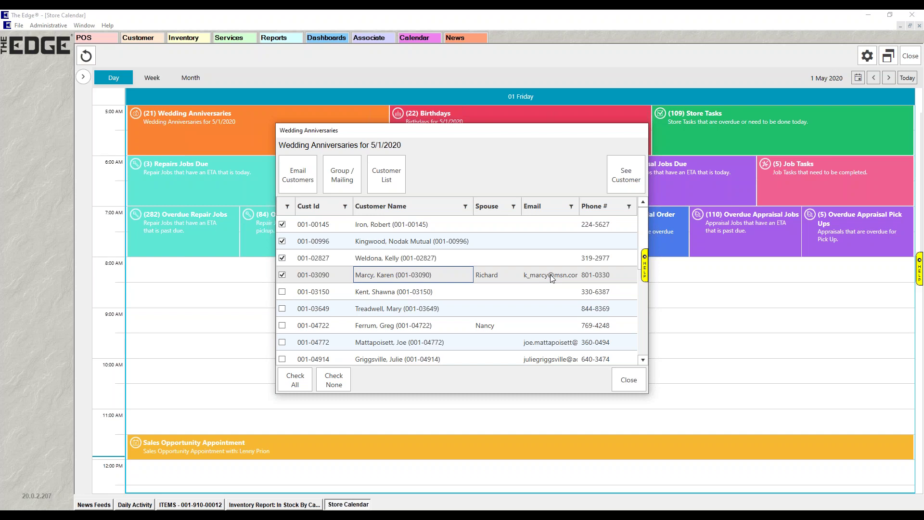
{"action": "left_click", "coordinate": [298, 175]}
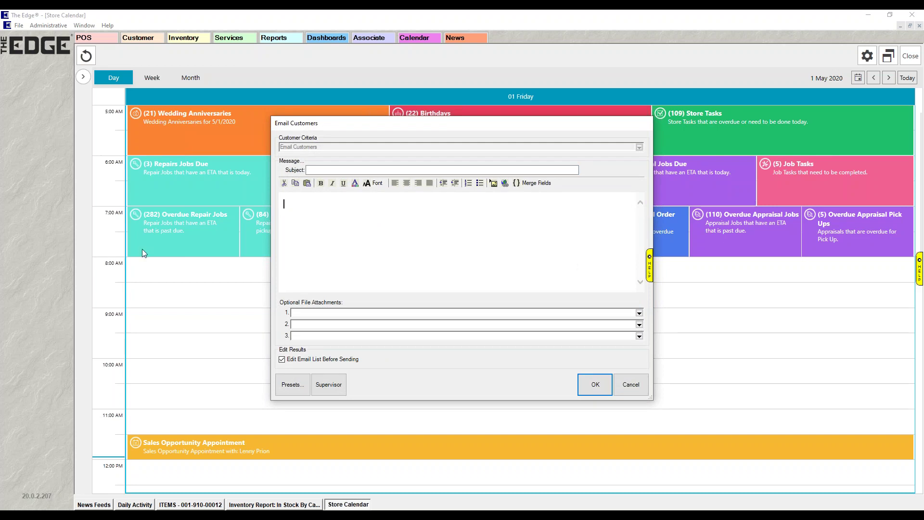
{"action": "left_click", "coordinate": [380, 172]}
{"action": "left_click", "coordinate": [390, 287]}
{"action": "left_click", "coordinate": [533, 184]}
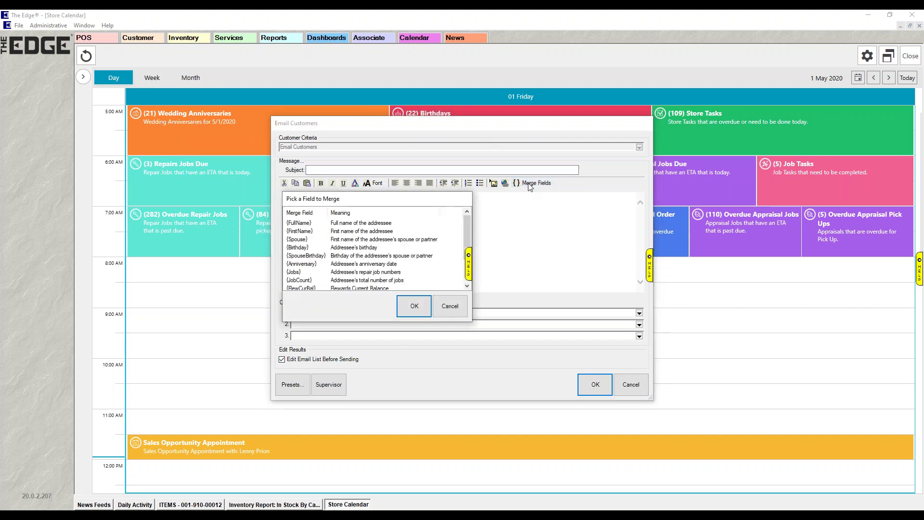
{"action": "double_click", "coordinate": [355, 232]}
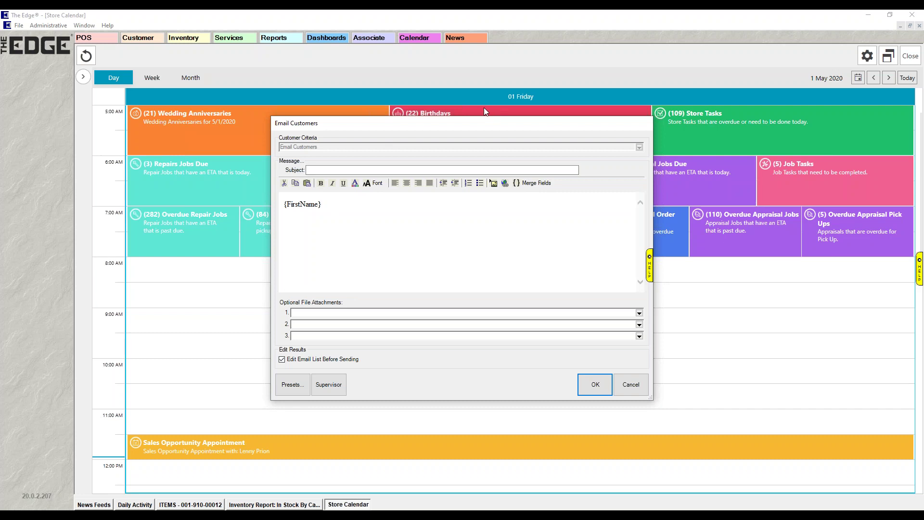
View the preset options for the customer email, and cancel the email without sending it
{"action": "left_click", "coordinate": [298, 385]}
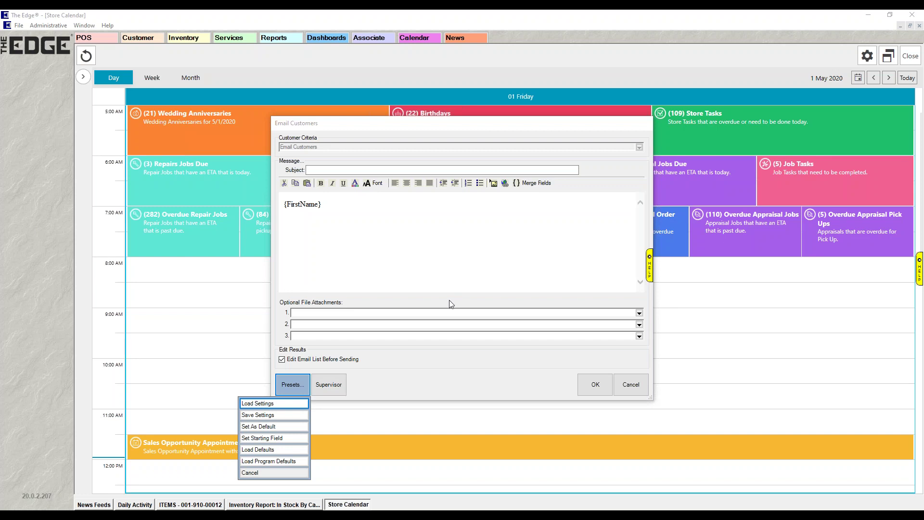
{"action": "left_click", "coordinate": [620, 392]}
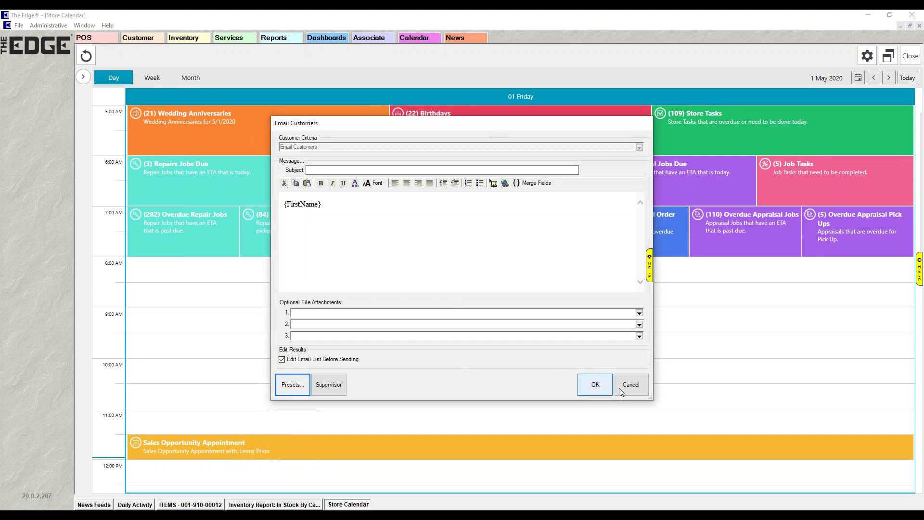
{"action": "left_click", "coordinate": [630, 385]}
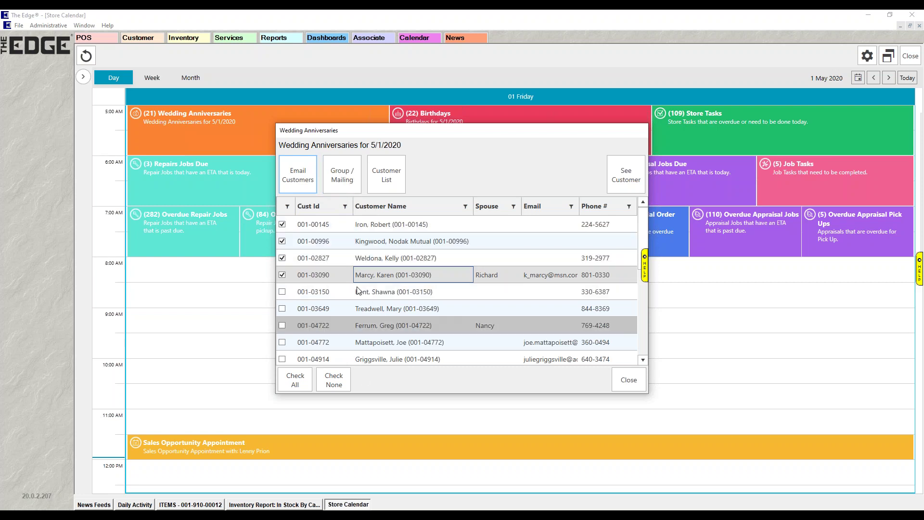
Explore adding the checked customers to the 30% group/mailing list or to a new list, and cancel without changing any list
{"action": "left_click", "coordinate": [351, 176]}
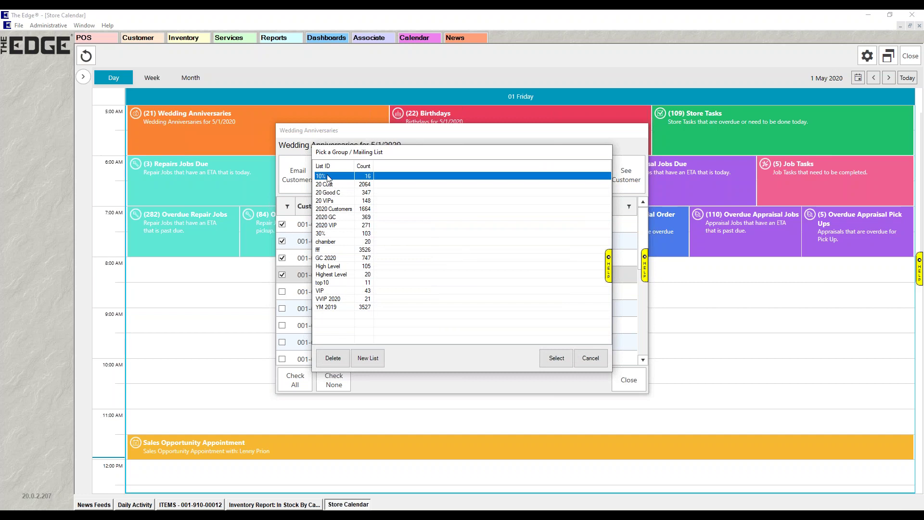
{"action": "double_click", "coordinate": [336, 234]}
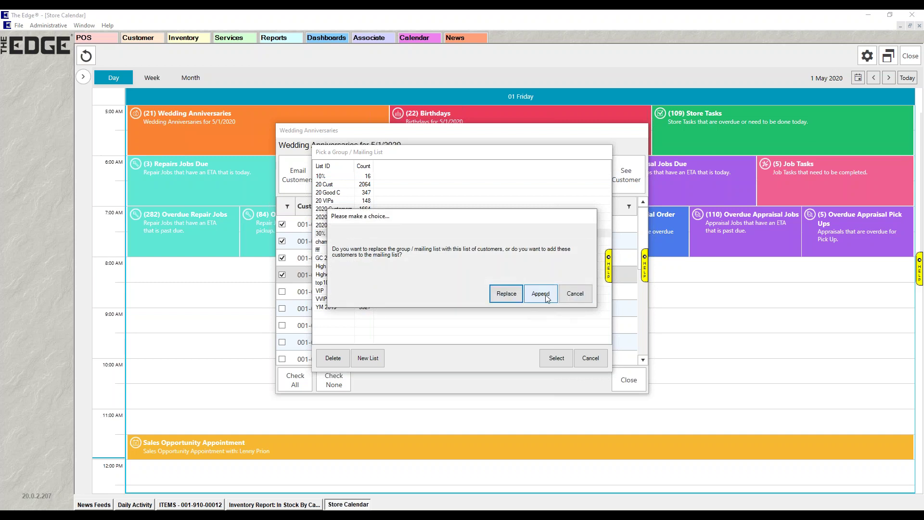
{"action": "left_click", "coordinate": [575, 294]}
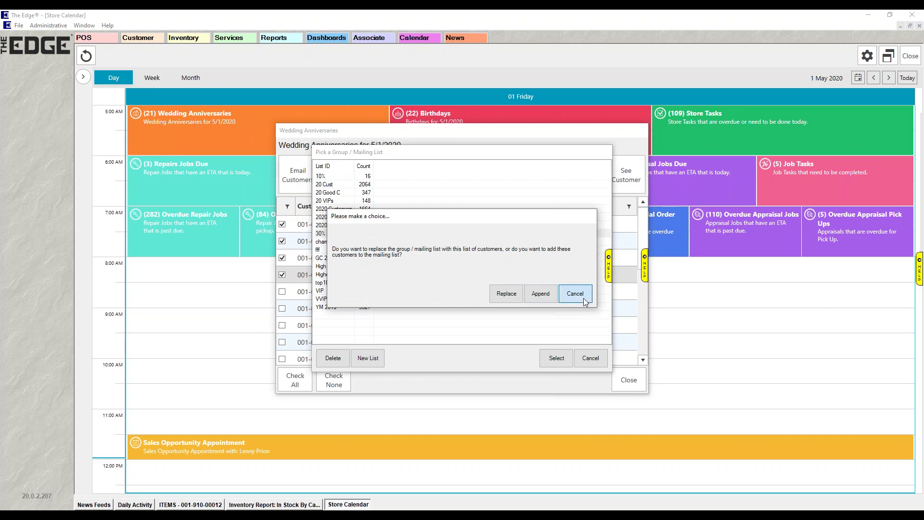
{"action": "left_click", "coordinate": [367, 357]}
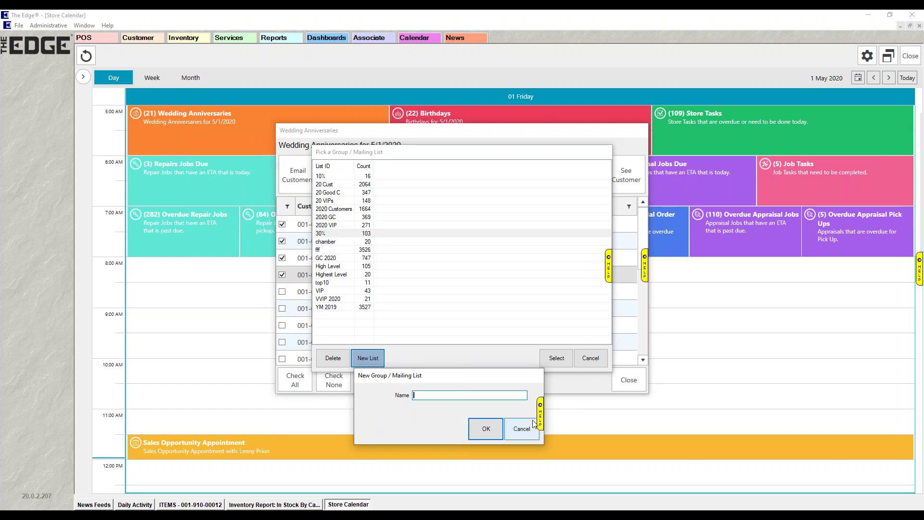
{"action": "left_click", "coordinate": [514, 431]}
{"action": "left_click", "coordinate": [589, 359]}
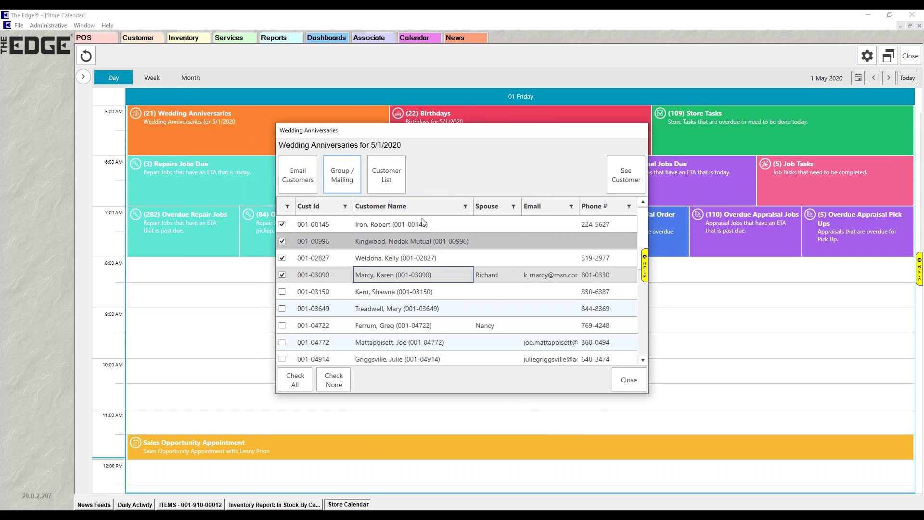
Open the checked customers as a customer list, switch it to Photo View (Small), and close it
{"action": "left_click", "coordinate": [387, 178]}
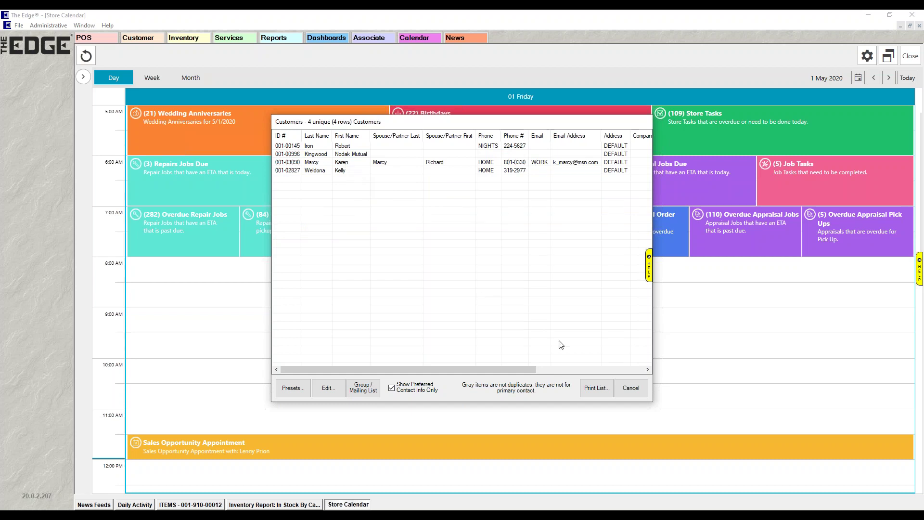
{"action": "right_click", "coordinate": [460, 229]}
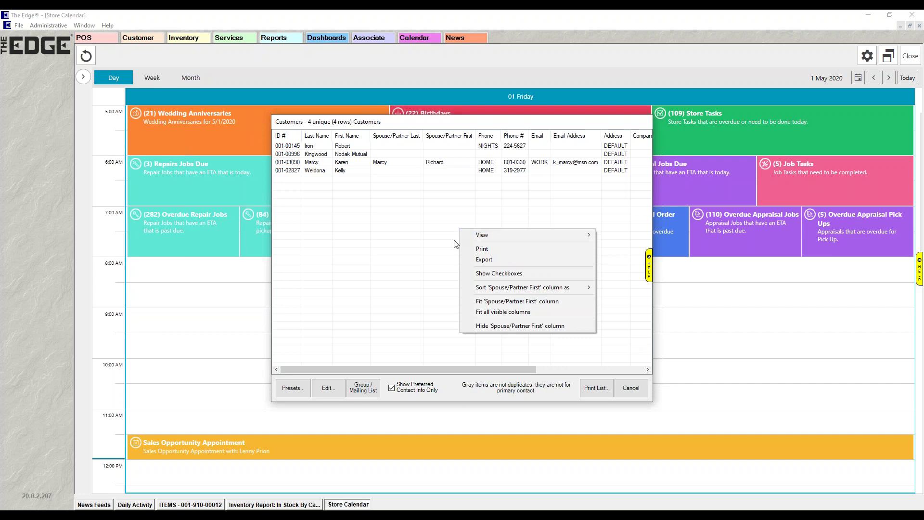
{"action": "left_click", "coordinate": [399, 239]}
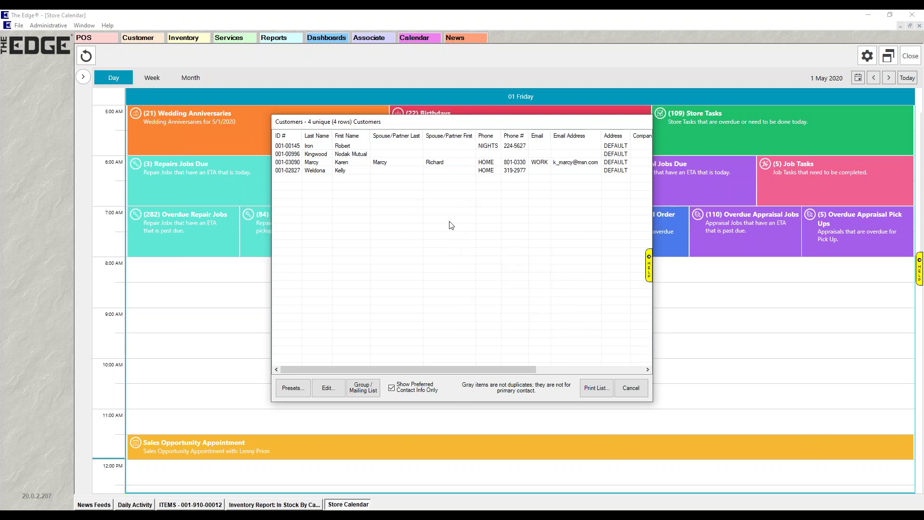
{"action": "right_click", "coordinate": [370, 198]}
{"action": "mouse_move", "coordinate": [400, 207]}
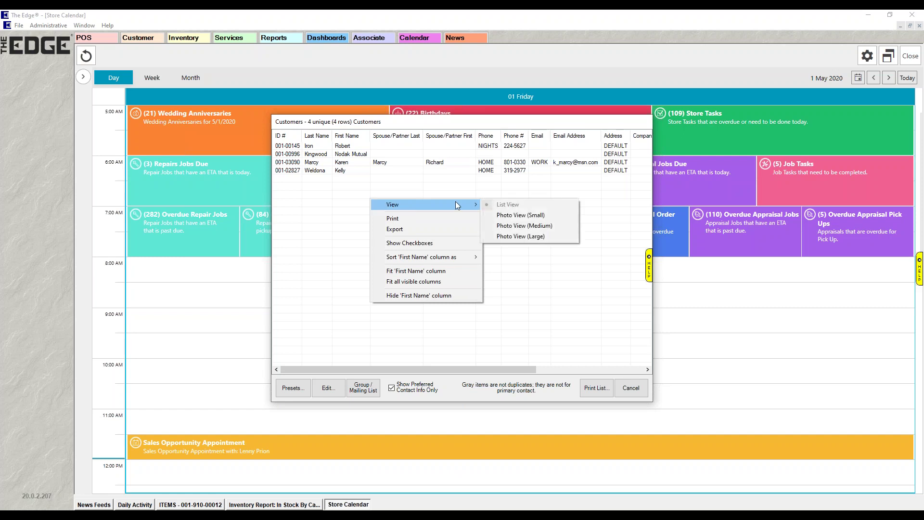
{"action": "left_click", "coordinate": [529, 214]}
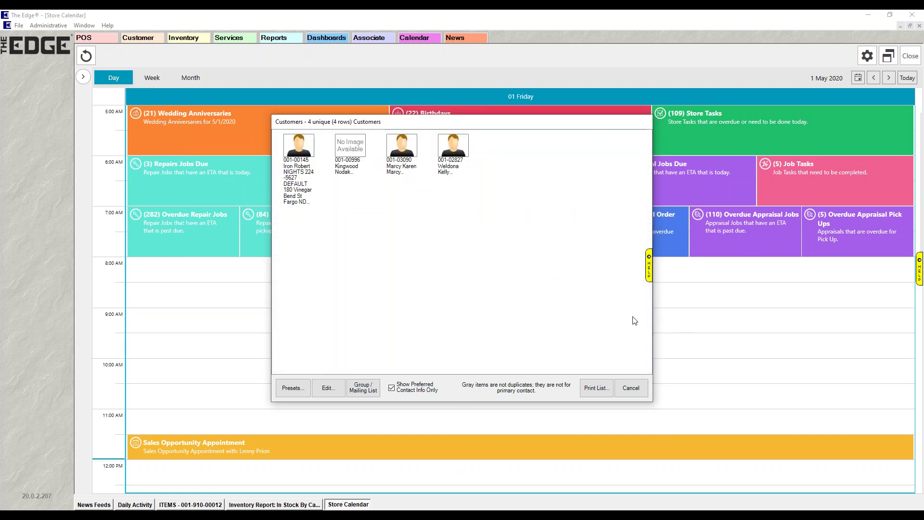
{"action": "left_click", "coordinate": [631, 388]}
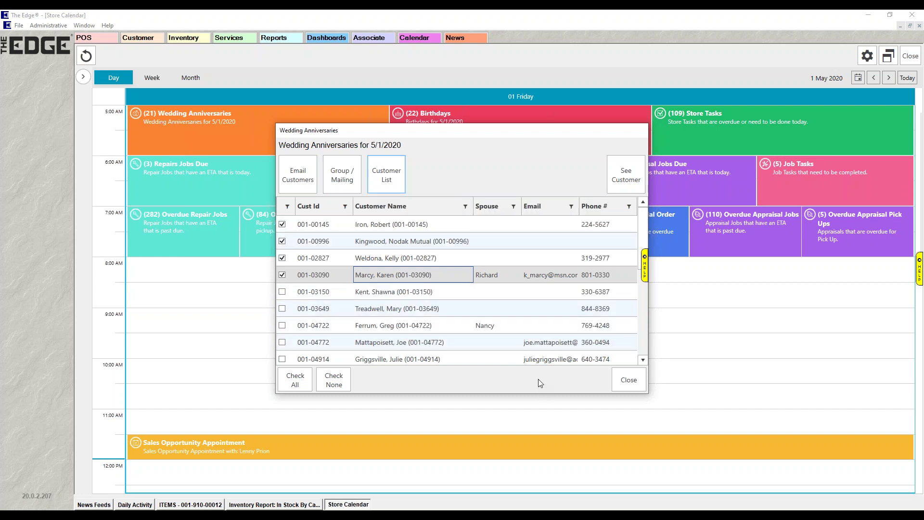
Close the Wedding Anniversaries list and select the Birthdays event for 5/1/2020
{"action": "left_click", "coordinate": [643, 380]}
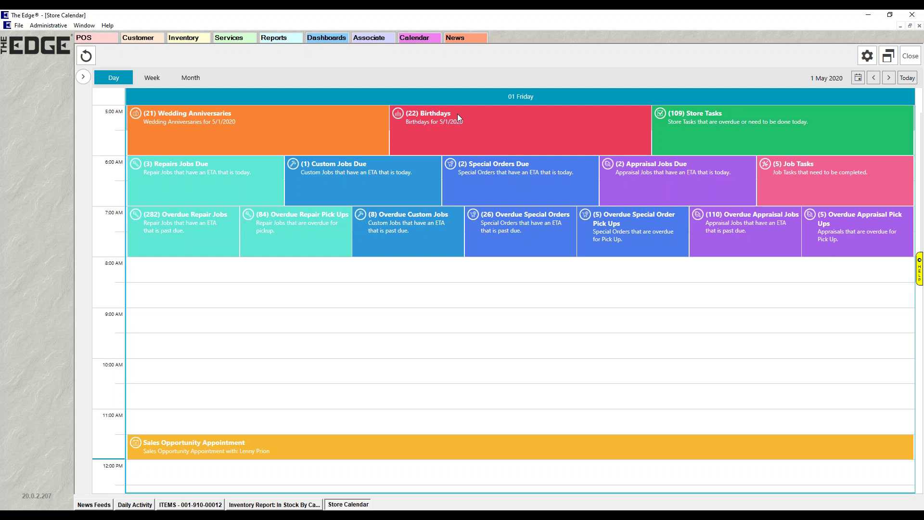
{"action": "left_click", "coordinate": [457, 113]}
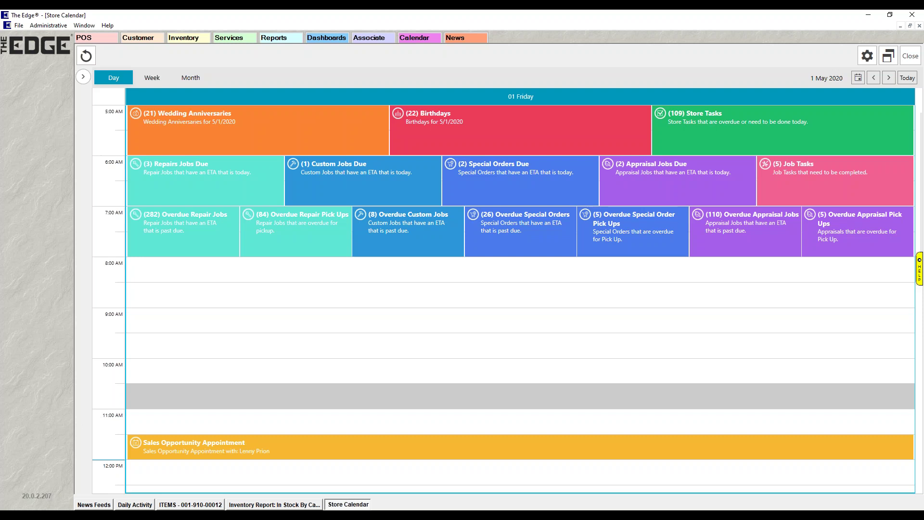
View the Birthdays list for 5/8/2020 in the following week's calendar, and return to today's day view
{"action": "left_click", "coordinate": [148, 82]}
{"action": "left_click", "coordinate": [889, 77]}
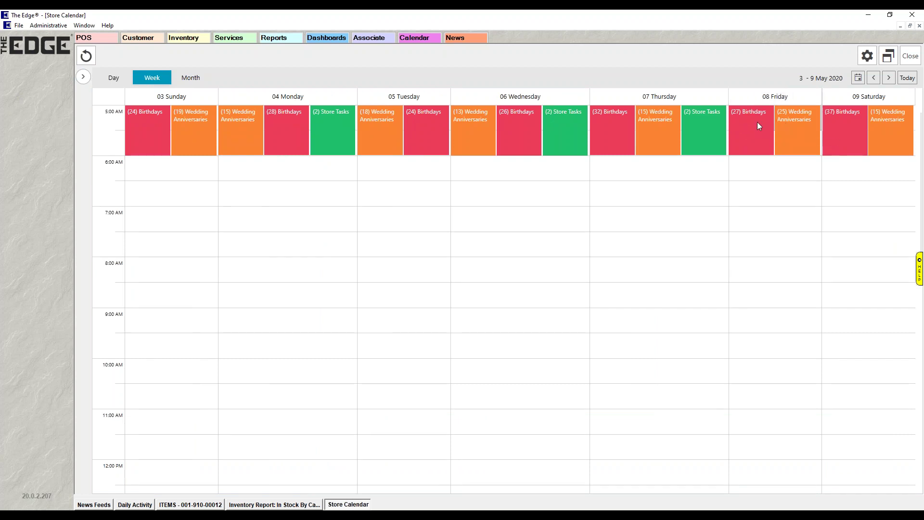
{"action": "double_click", "coordinate": [771, 169]}
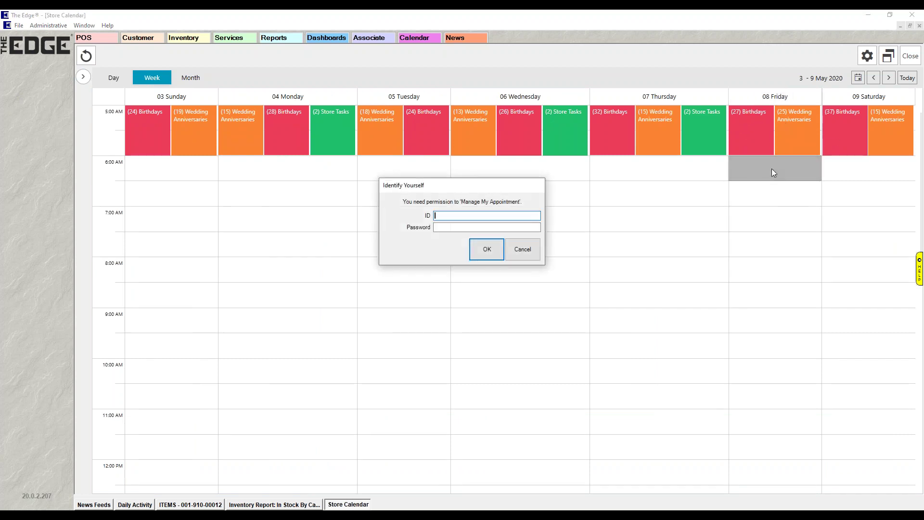
{"action": "left_click", "coordinate": [528, 253]}
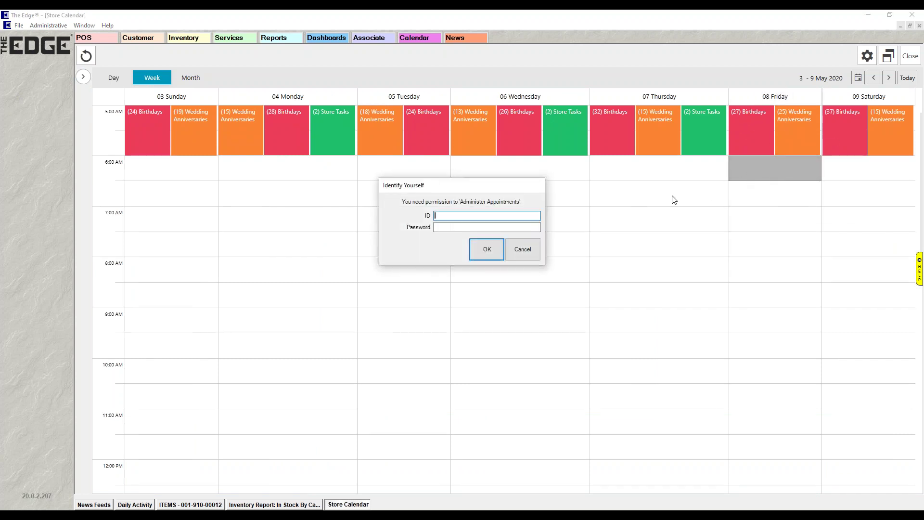
{"action": "left_click", "coordinate": [529, 255]}
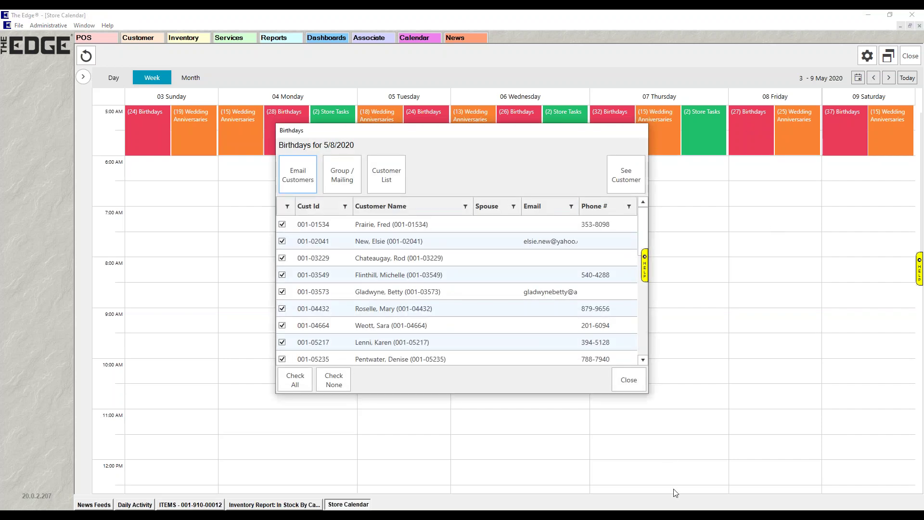
{"action": "left_click", "coordinate": [620, 381]}
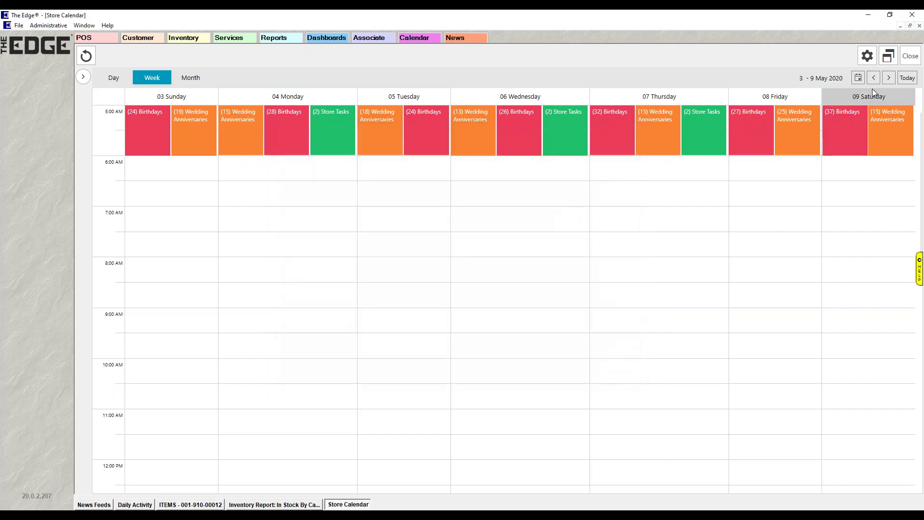
{"action": "left_click", "coordinate": [908, 78]}
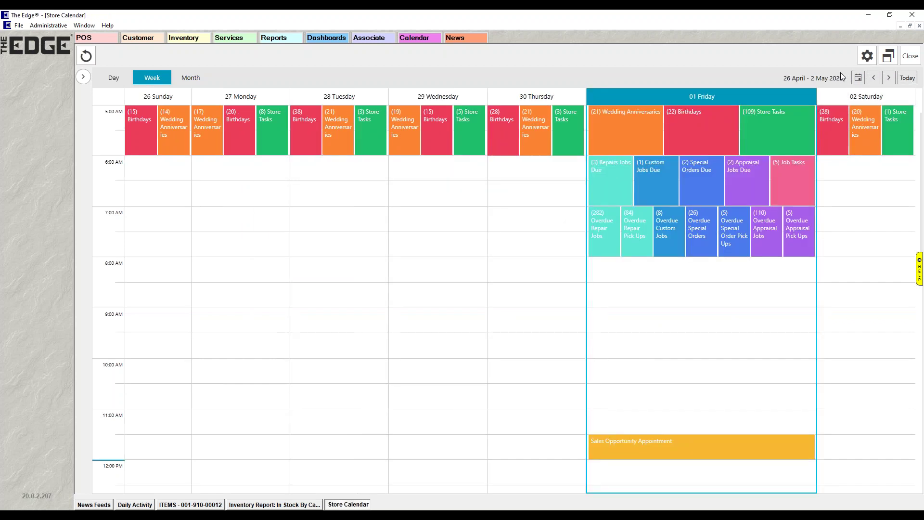
{"action": "left_click", "coordinate": [115, 78]}
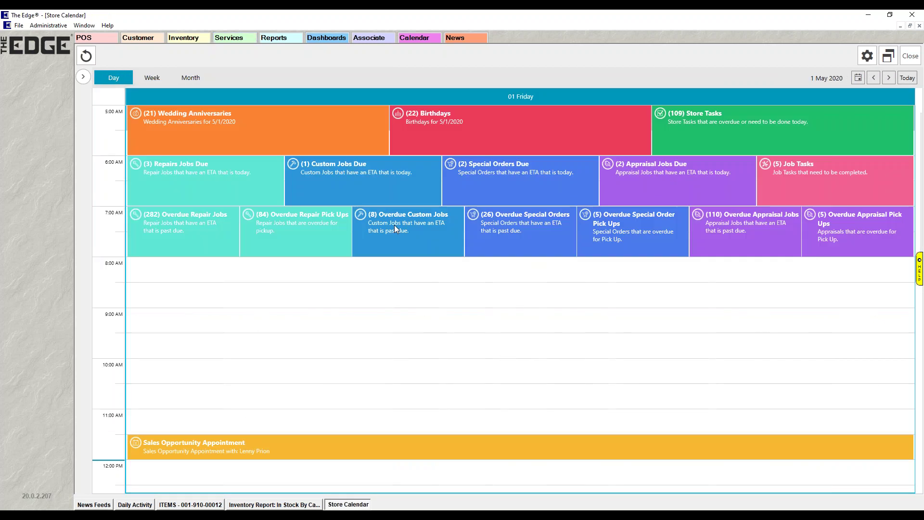
Open today's Store Tasks, sort them by due date in ascending order, and look through the list
{"action": "double_click", "coordinate": [763, 131]}
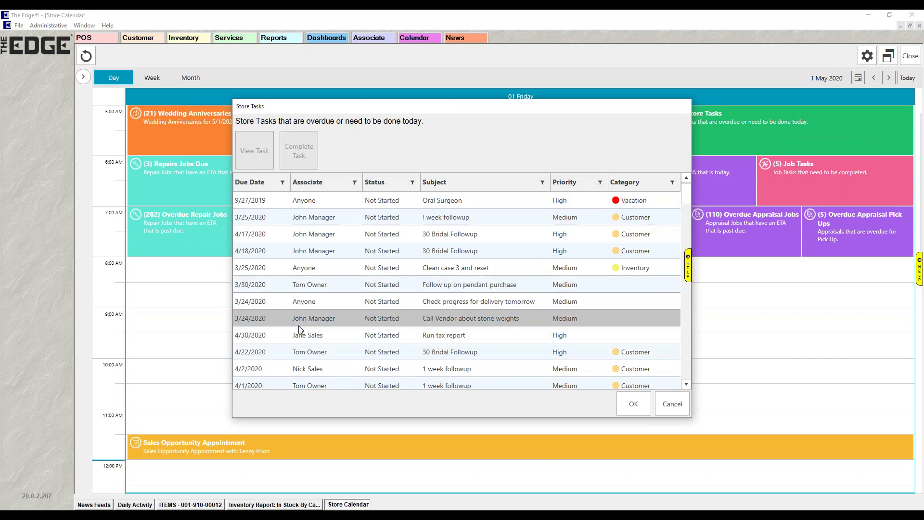
{"action": "scroll", "coordinate": [298, 329], "scroll_direction": "down", "scroll_amount": 4}
{"action": "scroll", "coordinate": [288, 269], "scroll_direction": "up", "scroll_amount": 2}
{"action": "left_click", "coordinate": [260, 182]}
{"action": "scroll", "coordinate": [282, 233], "scroll_direction": "up", "scroll_amount": 2}
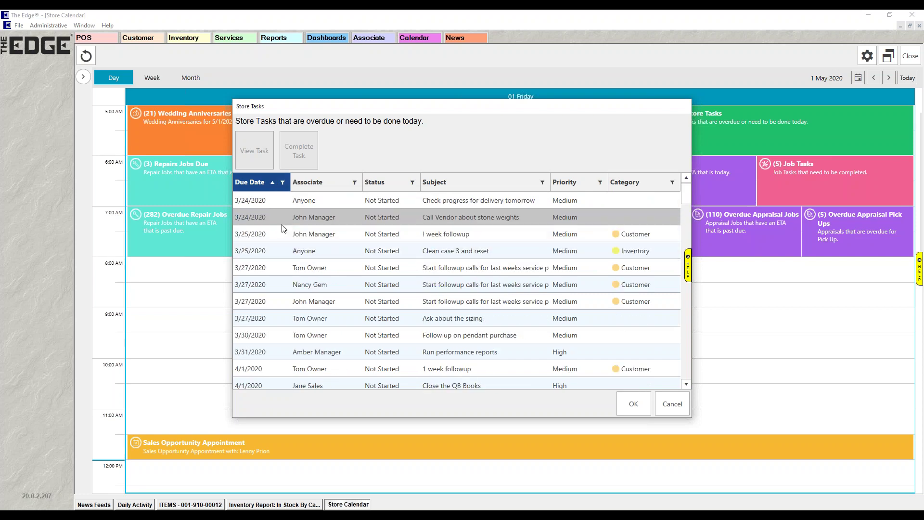
{"action": "scroll", "coordinate": [286, 267], "scroll_direction": "down", "scroll_amount": 12}
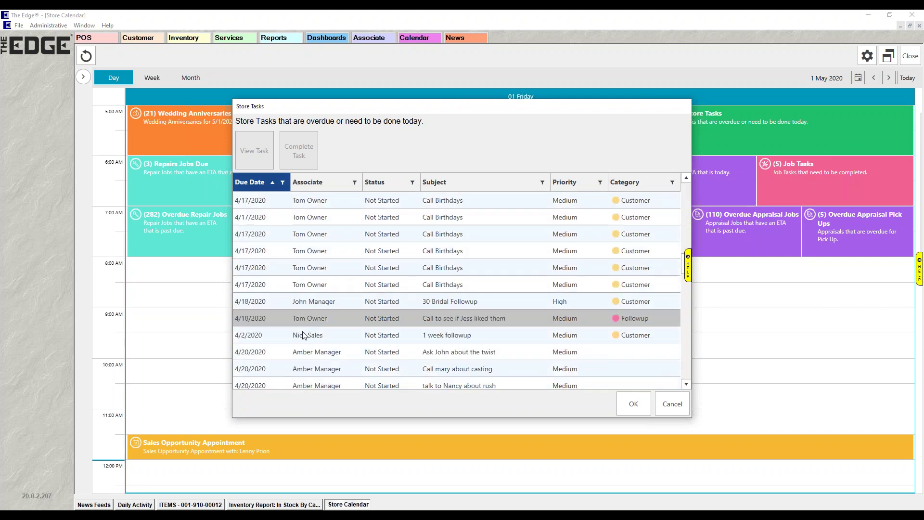
{"action": "scroll", "coordinate": [302, 337], "scroll_direction": "down", "scroll_amount": 6}
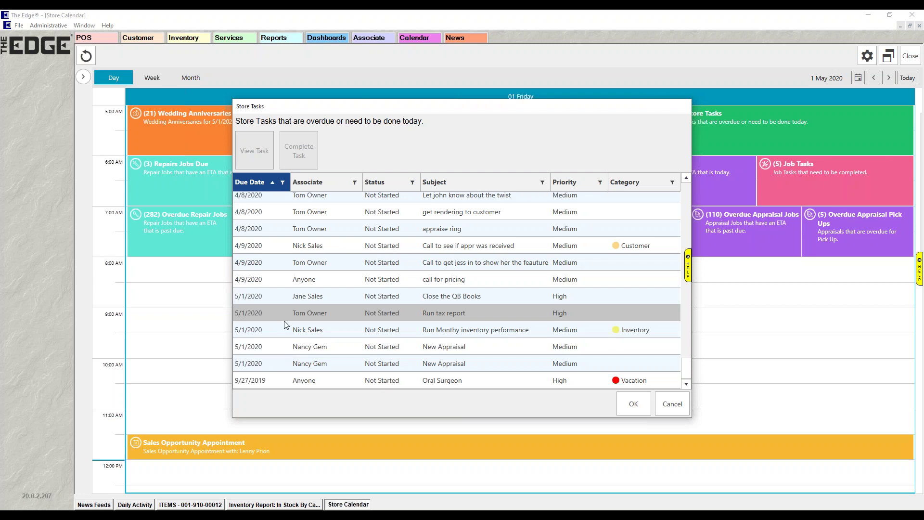
{"action": "scroll", "coordinate": [284, 316], "scroll_direction": "up", "scroll_amount": 5}
{"action": "scroll", "coordinate": [289, 314], "scroll_direction": "up", "scroll_amount": 5}
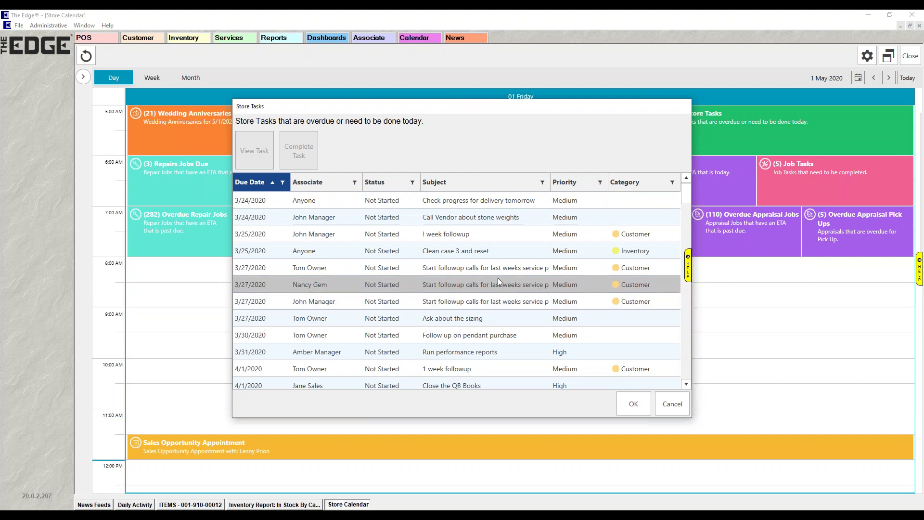
Select the task "Check progress for delivery tomorrow", and try filtering the tasks by one associate before clearing that filter
{"action": "left_click", "coordinate": [475, 201]}
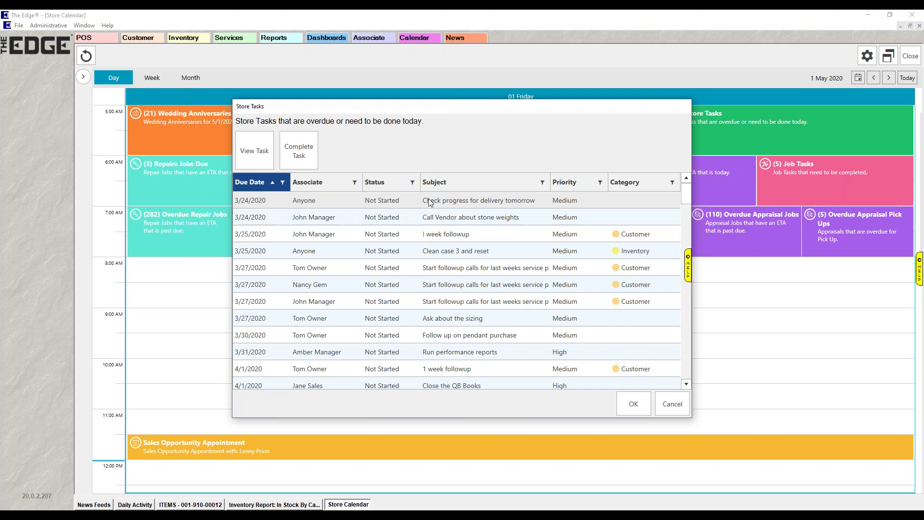
{"action": "left_click", "coordinate": [354, 182]}
{"action": "left_click", "coordinate": [361, 265]}
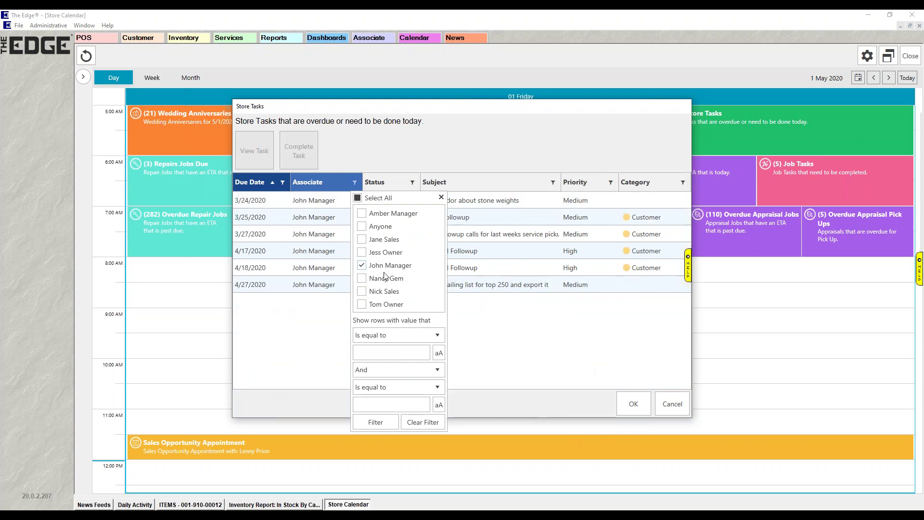
{"action": "left_click", "coordinate": [361, 265]}
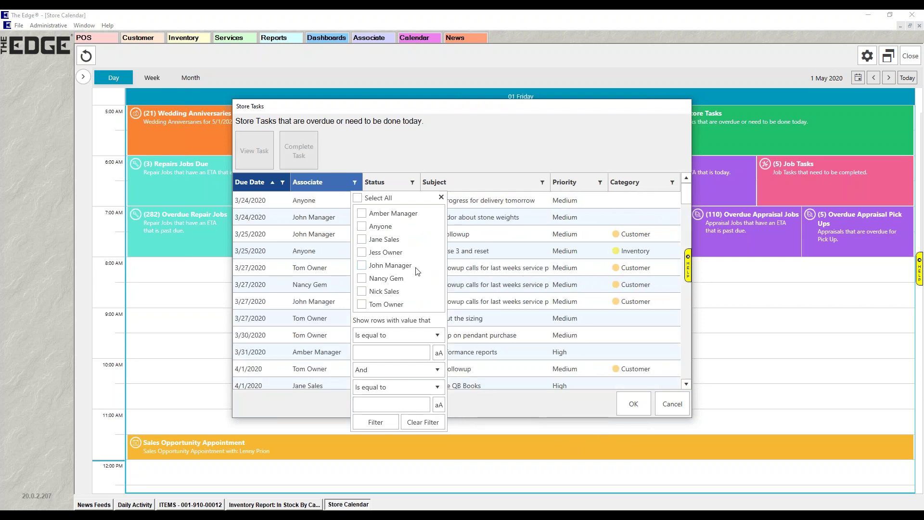
{"action": "left_click", "coordinate": [441, 197]}
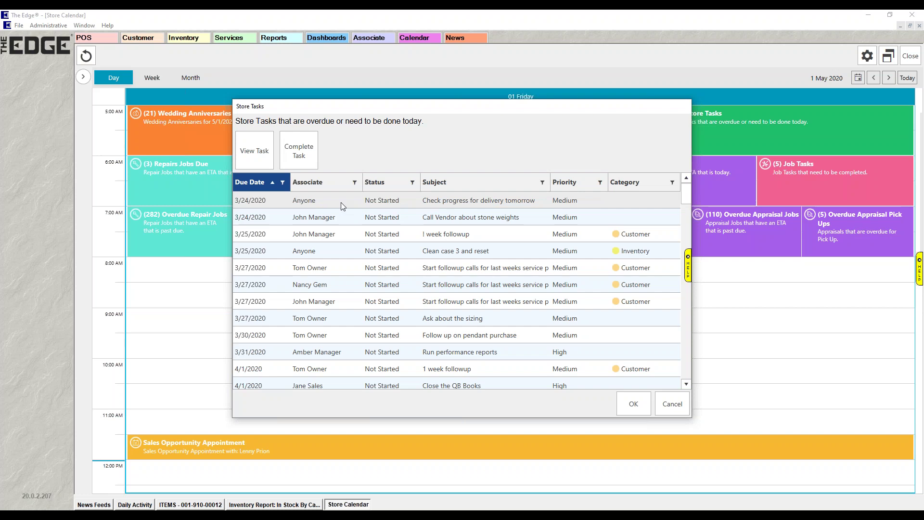
Complete the selected task by entering the associate ID, and close the Store Tasks list
{"action": "left_click", "coordinate": [300, 150]}
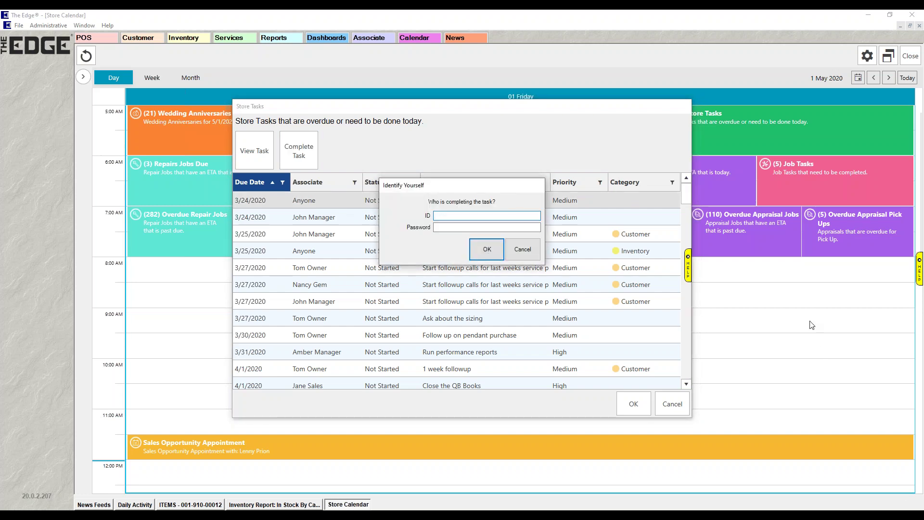
{"action": "type", "text": "1"}
{"action": "key", "text": "Return"}
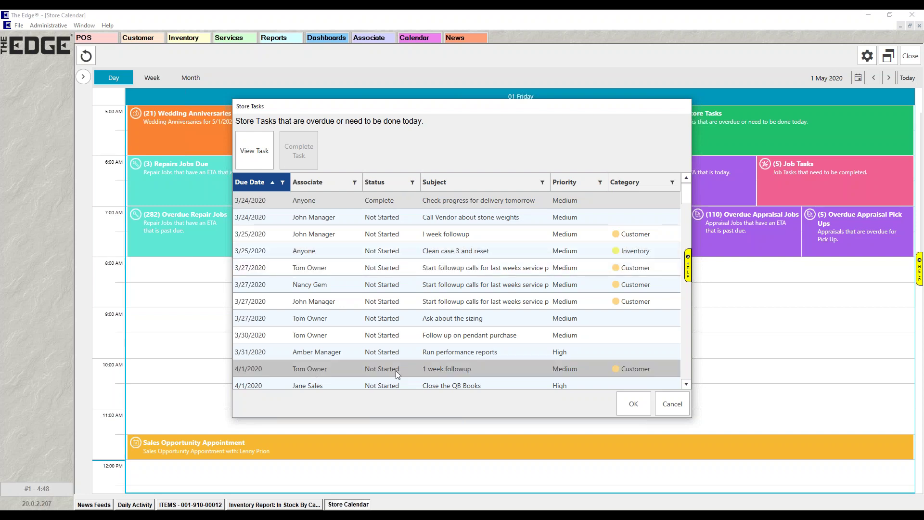
{"action": "left_click", "coordinate": [671, 406]}
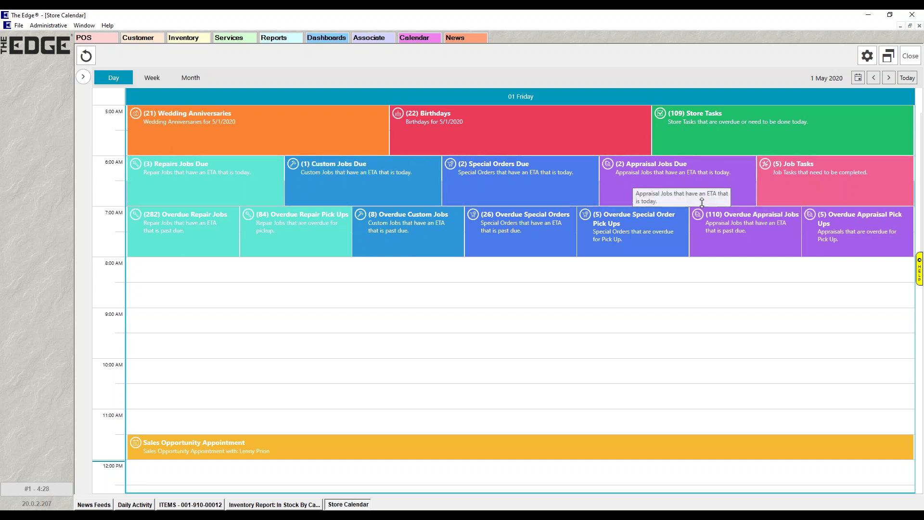
Open today's Repairs Jobs Due list, view the details of its first repair job, and cancel without saving
{"action": "left_click", "coordinate": [172, 181]}
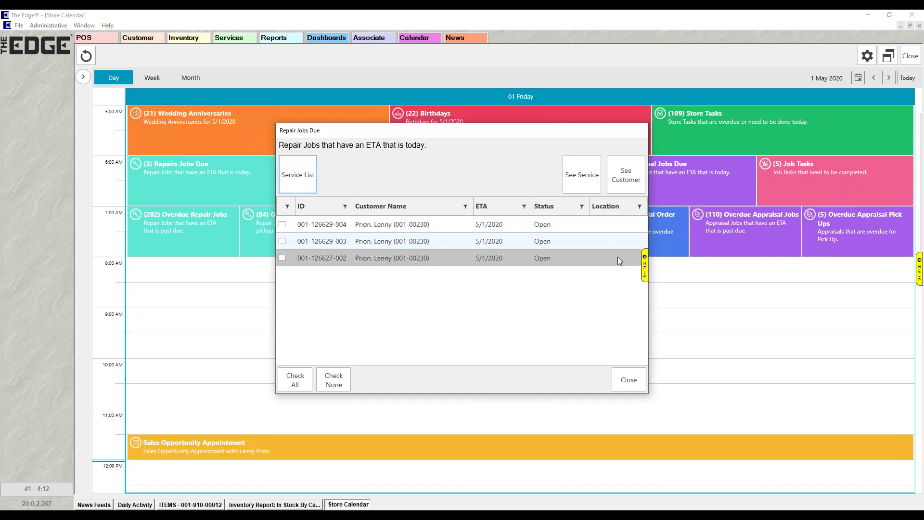
{"action": "left_click", "coordinate": [443, 225]}
{"action": "double_click", "coordinate": [443, 224]}
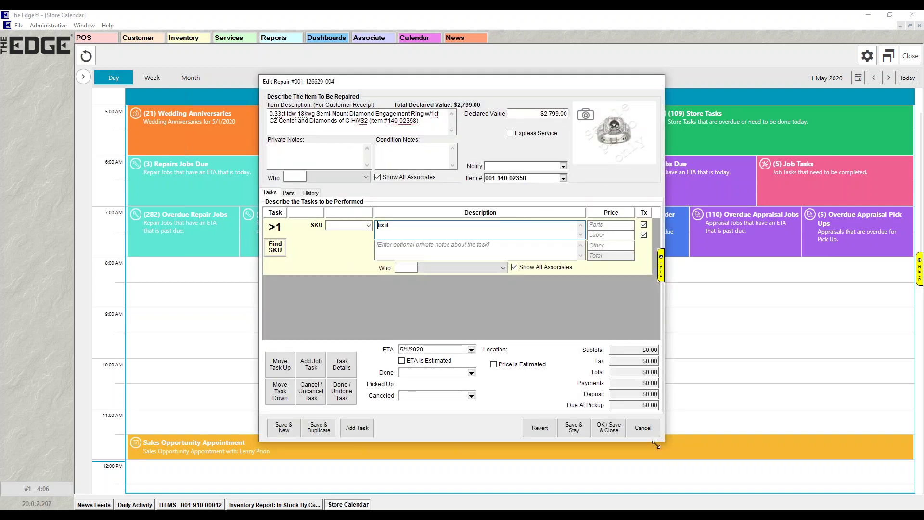
{"action": "left_click", "coordinate": [644, 427]}
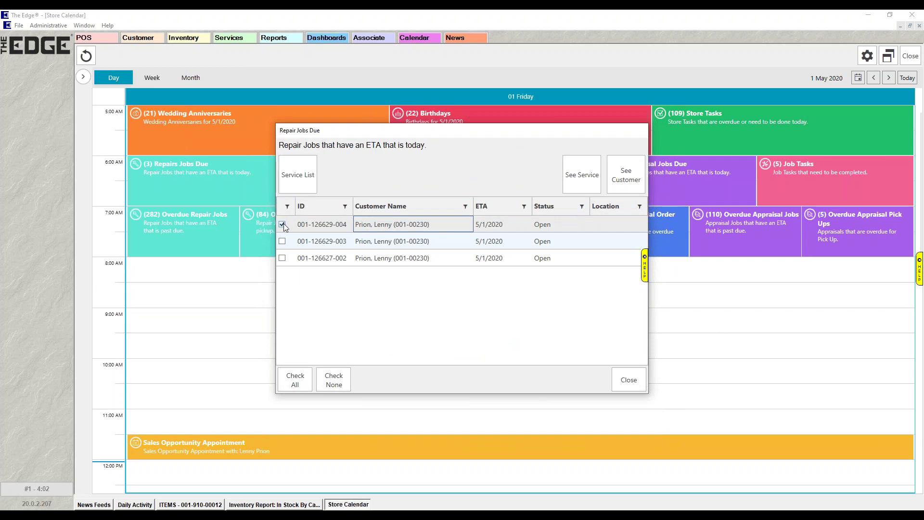
Check all three repair jobs, open them as a service list in Photo View (Small), and close that list
{"action": "left_click", "coordinate": [282, 241]}
{"action": "left_click", "coordinate": [282, 258]}
{"action": "key", "text": "Return"}
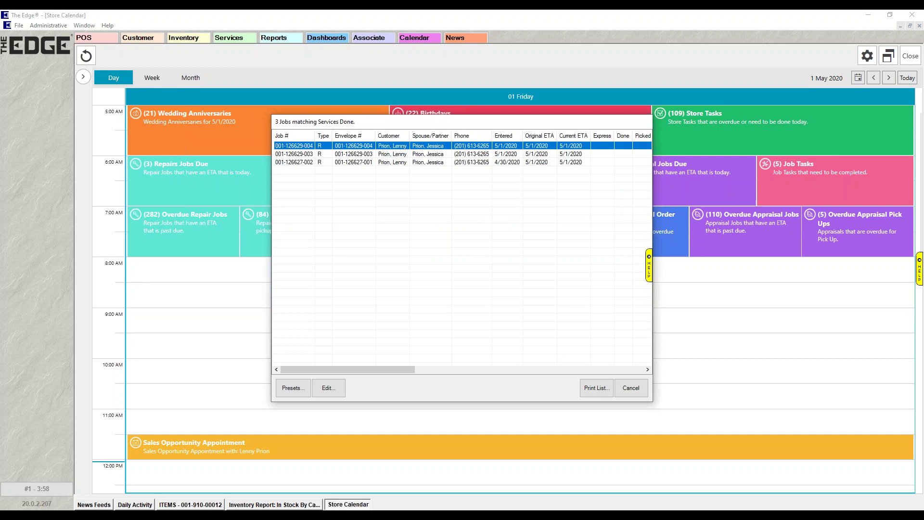
{"action": "right_click", "coordinate": [412, 204]}
{"action": "mouse_move", "coordinate": [450, 211]}
{"action": "left_click", "coordinate": [613, 216]}
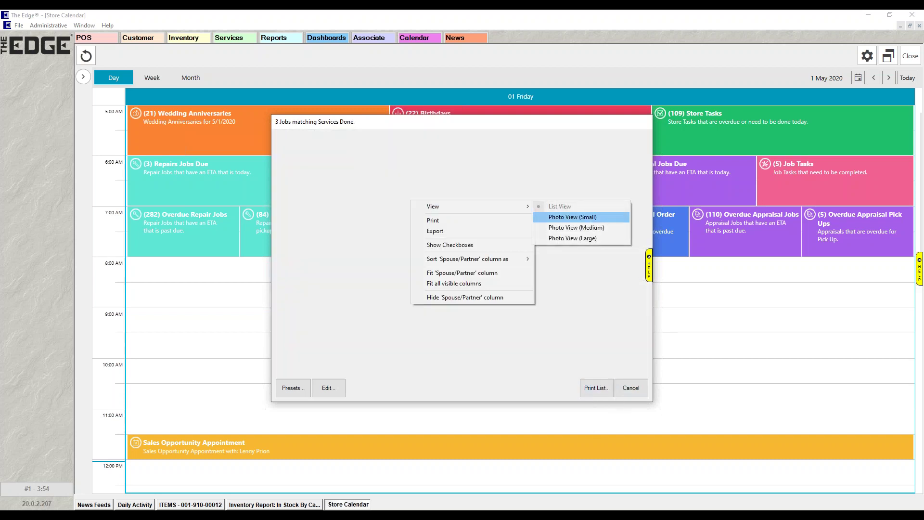
{"action": "right_click", "coordinate": [393, 316]}
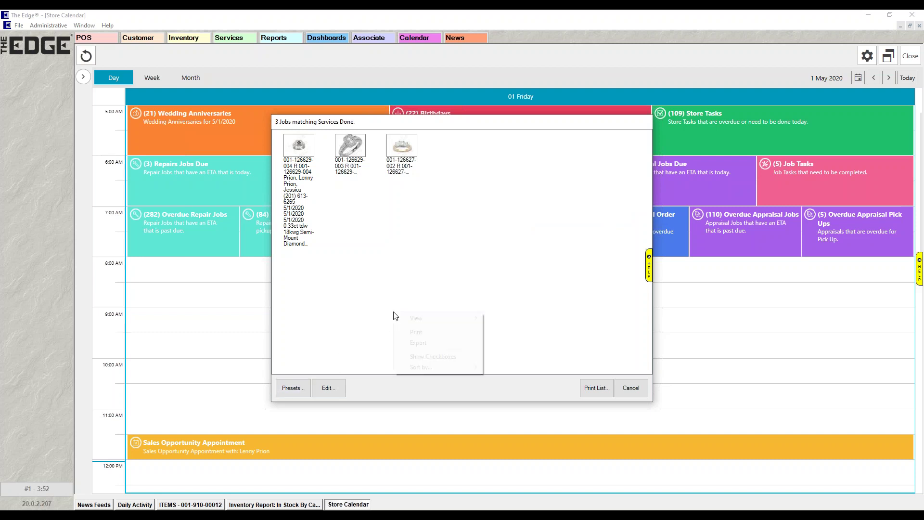
{"action": "left_click", "coordinate": [631, 387]}
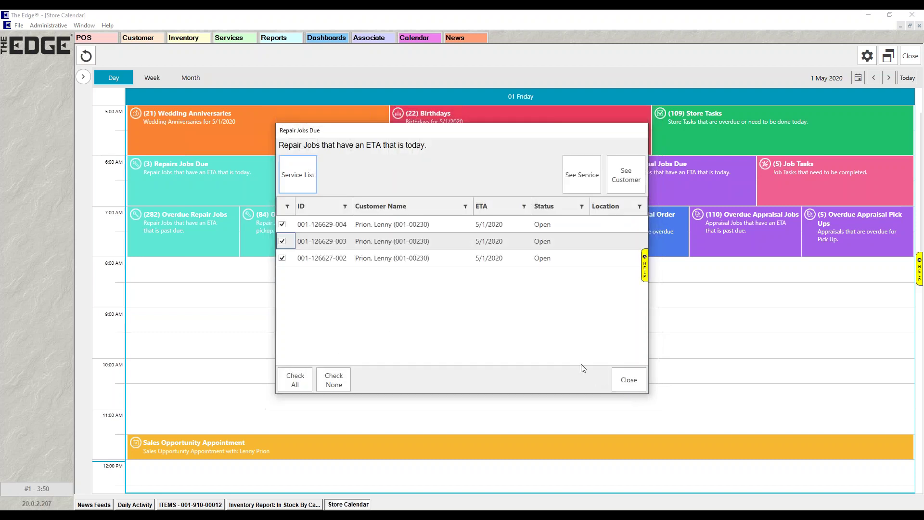
View the first repair job's service record and its customer record, cancelling both without saving
{"action": "left_click", "coordinate": [492, 226]}
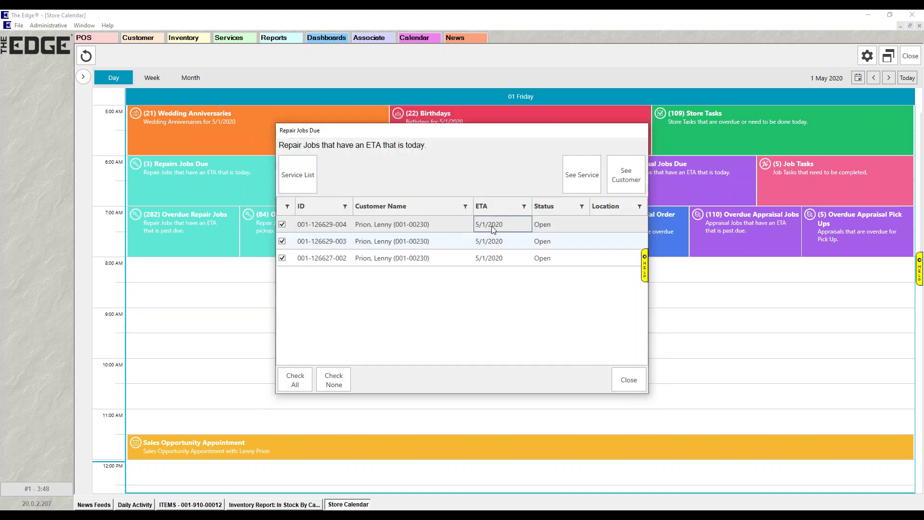
{"action": "left_click", "coordinate": [594, 178]}
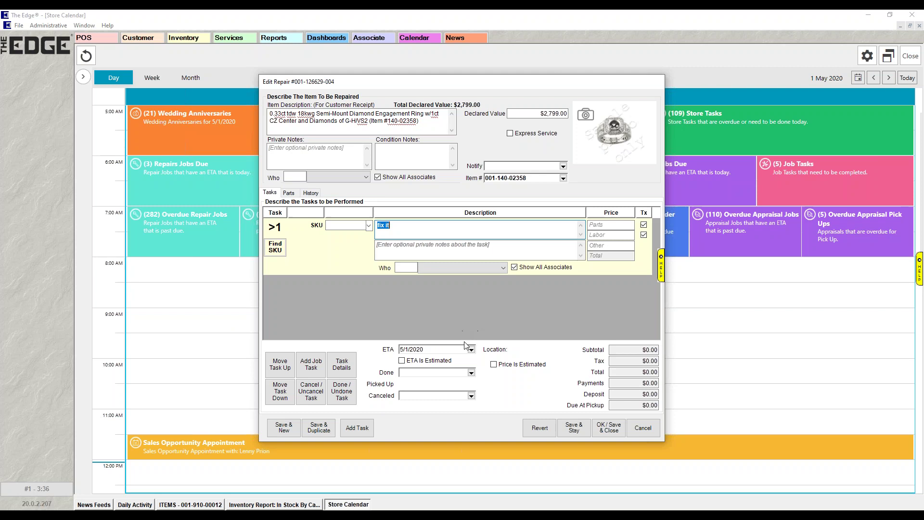
{"action": "left_click", "coordinate": [433, 372]}
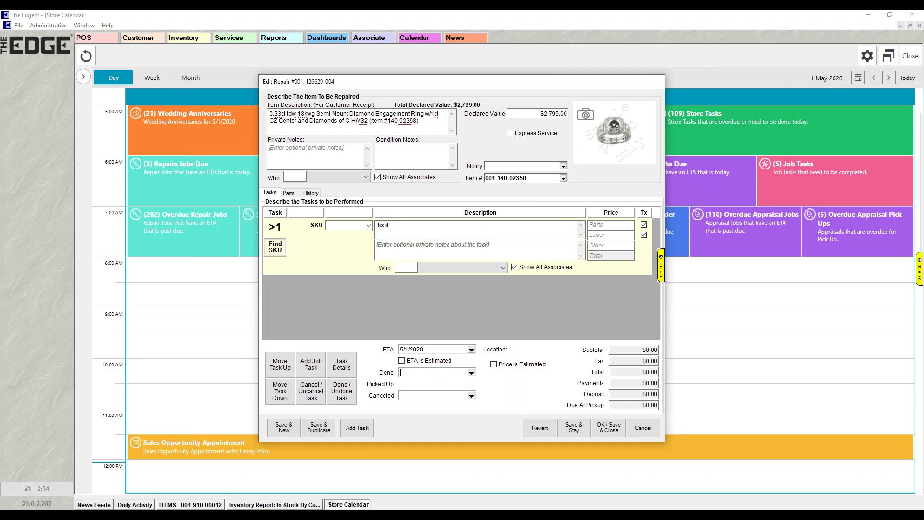
{"action": "left_click", "coordinate": [643, 437]}
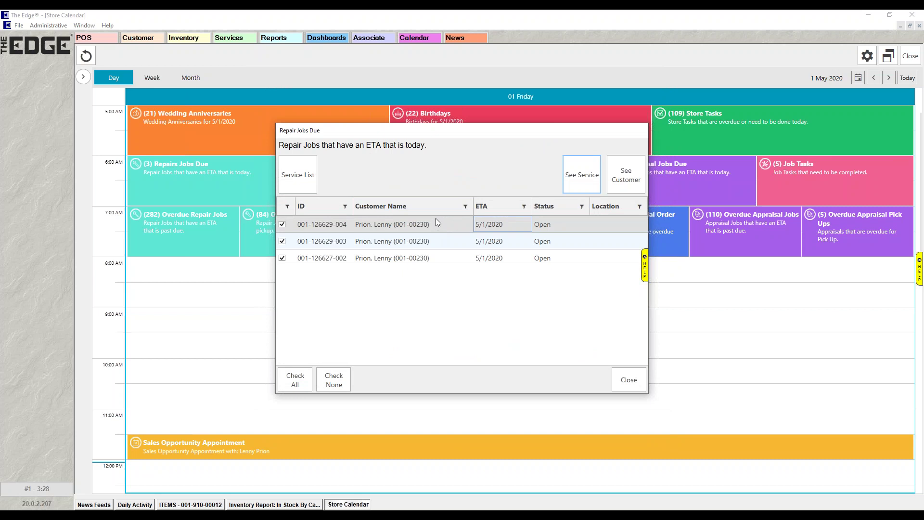
{"action": "left_click", "coordinate": [426, 221]}
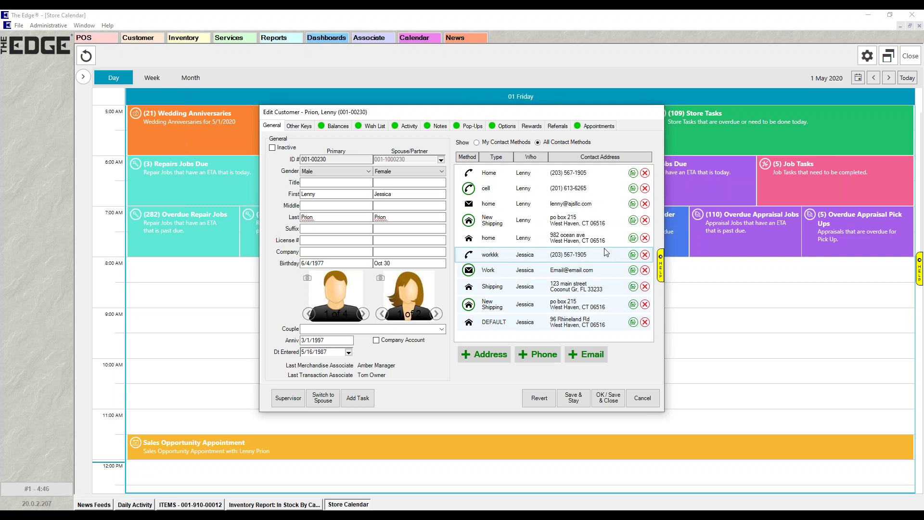
{"action": "left_click", "coordinate": [651, 400]}
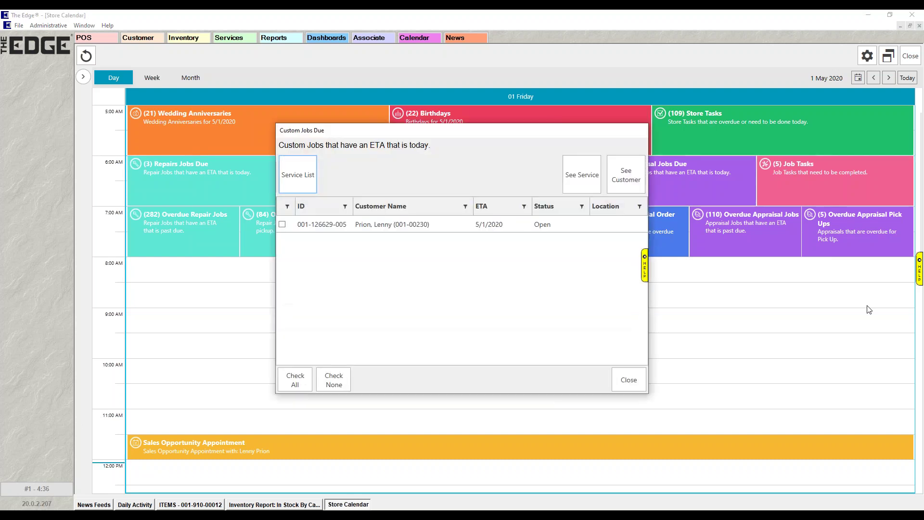
View the job in the Custom Jobs Due list without saving changes, and close the list
{"action": "double_click", "coordinate": [528, 219]}
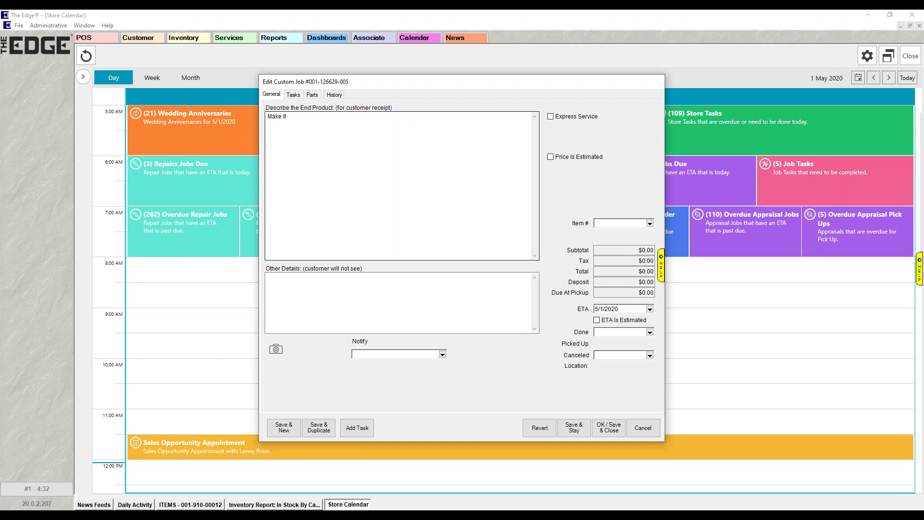
{"action": "left_click", "coordinate": [635, 429]}
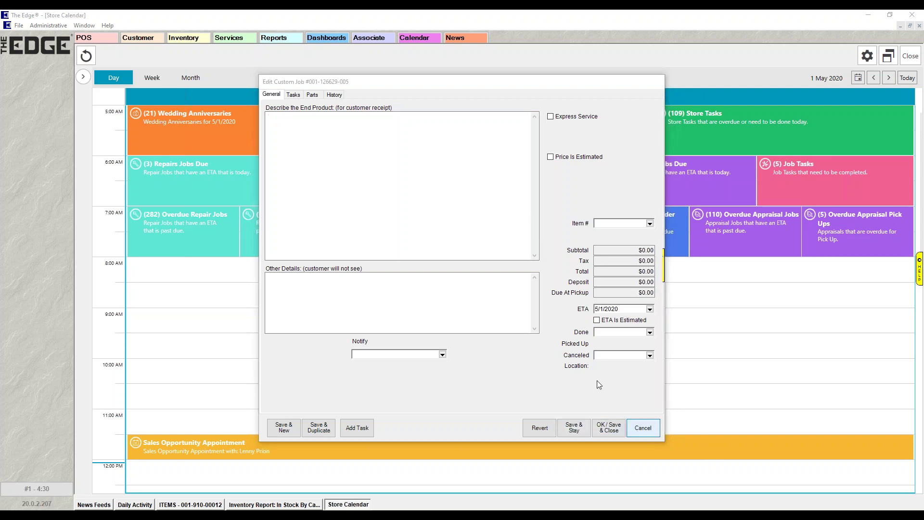
{"action": "left_click", "coordinate": [627, 380]}
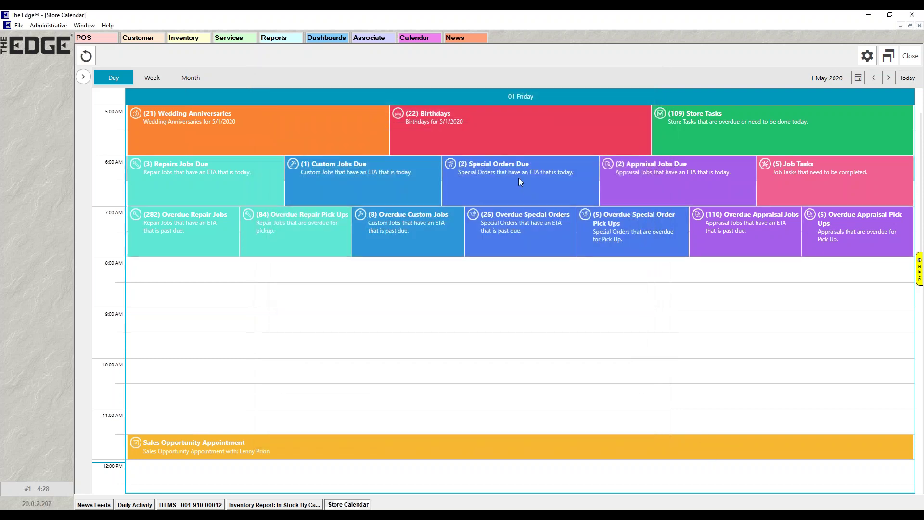
View the first special order in the Special Orders Due list, cancel without saving, and close the list
{"action": "double_click", "coordinate": [519, 179]}
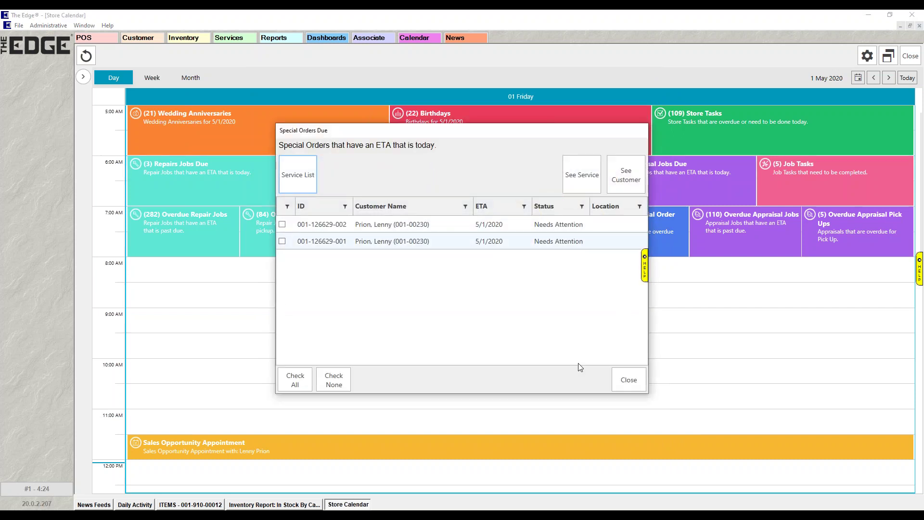
{"action": "double_click", "coordinate": [411, 223]}
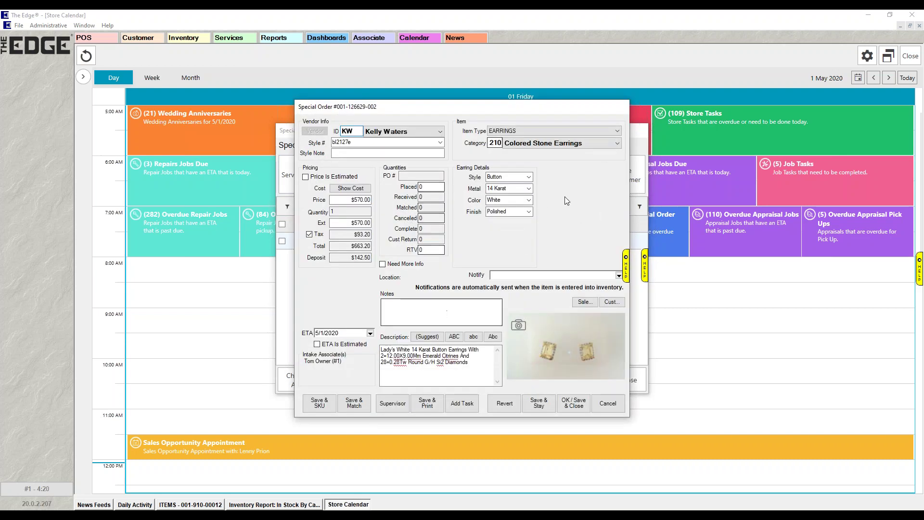
{"action": "left_click", "coordinate": [607, 404]}
{"action": "left_click", "coordinate": [637, 378]}
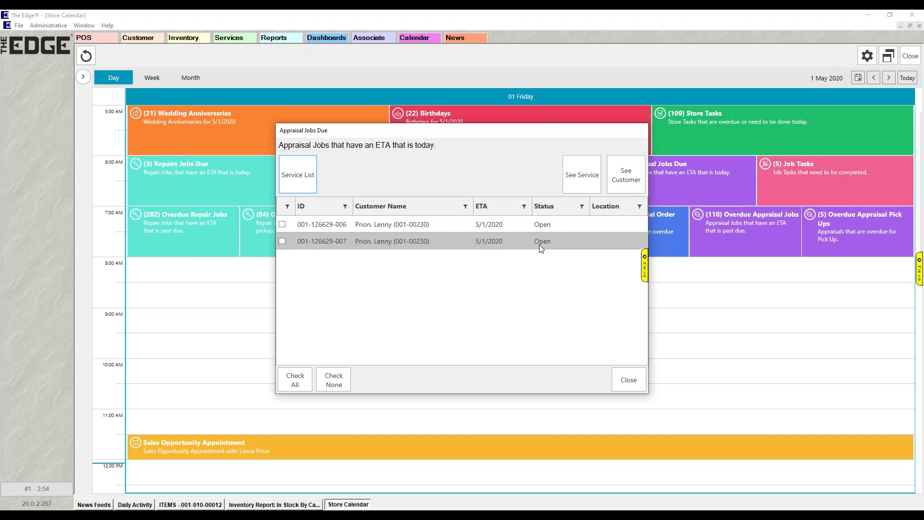
View the first appraisal's intake information in the Appraisal Jobs Due list, cancel without saving, and close the list
{"action": "left_click", "coordinate": [524, 230]}
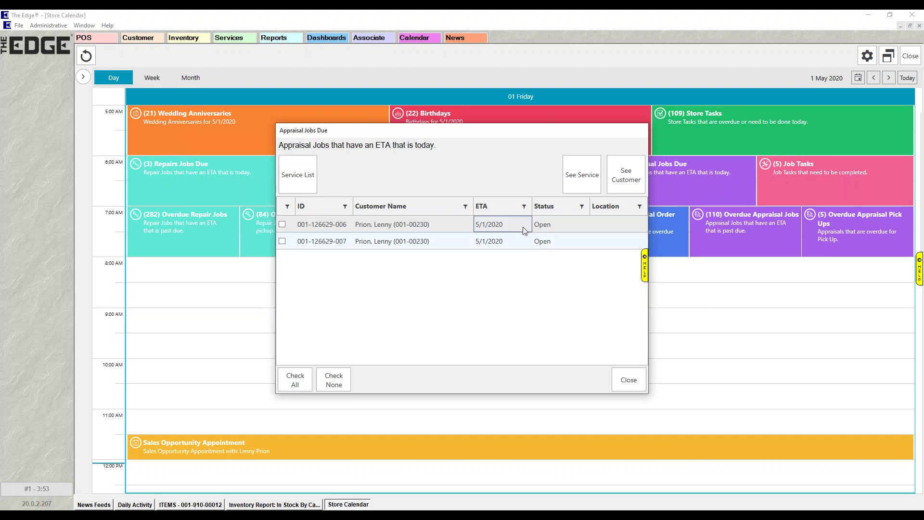
{"action": "key", "text": "Return"}
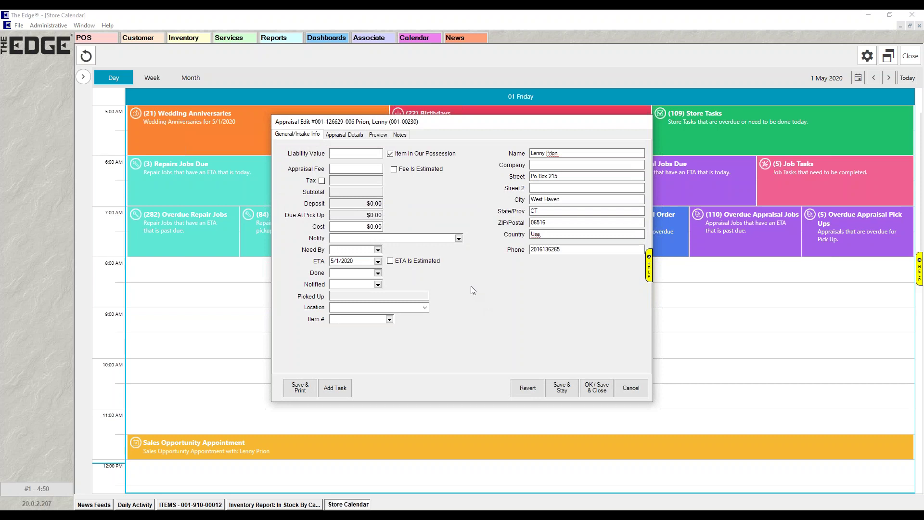
{"action": "left_click", "coordinate": [631, 388]}
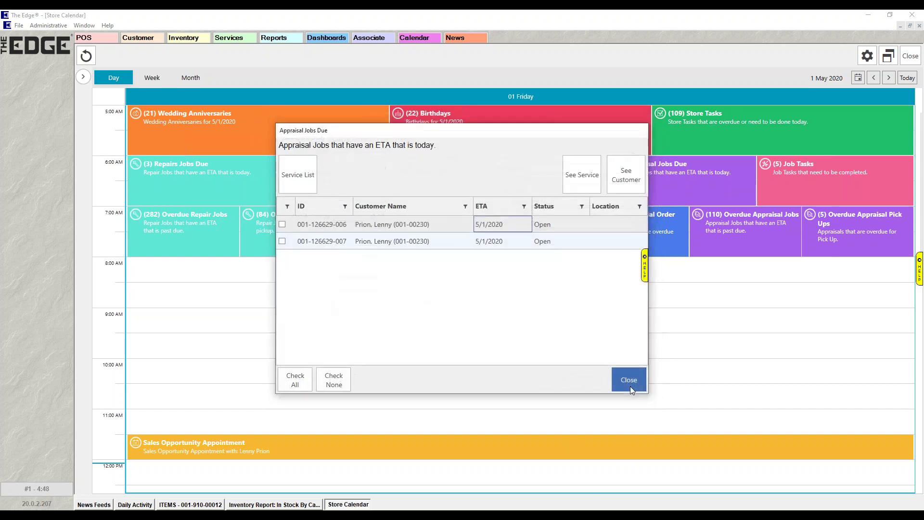
{"action": "left_click", "coordinate": [609, 381]}
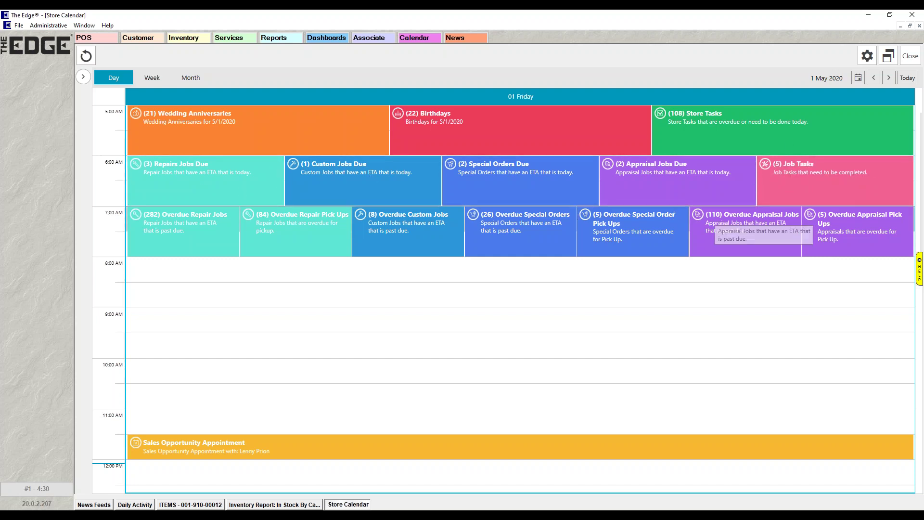
Open the Job Tasks repair with the 5/1/2020 ETA, review its ETA and task details, and save and close it
{"action": "left_click", "coordinate": [794, 169]}
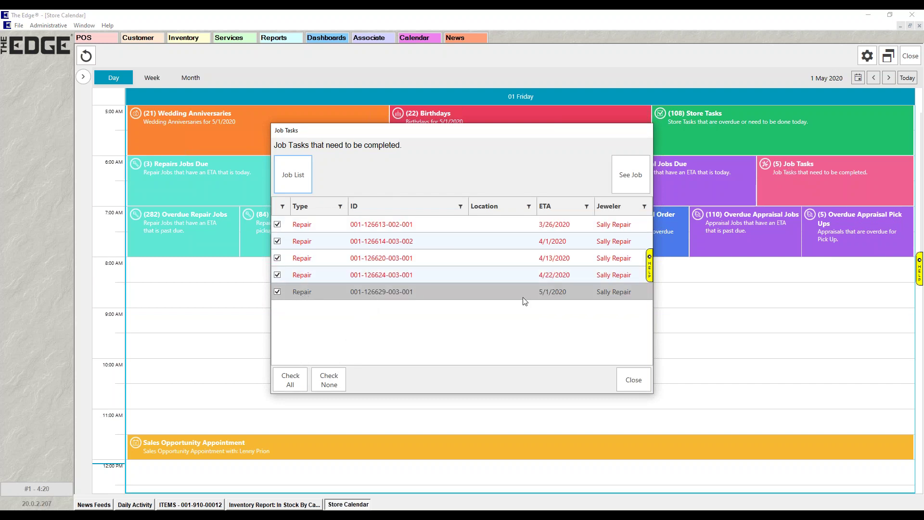
{"action": "double_click", "coordinate": [490, 291]}
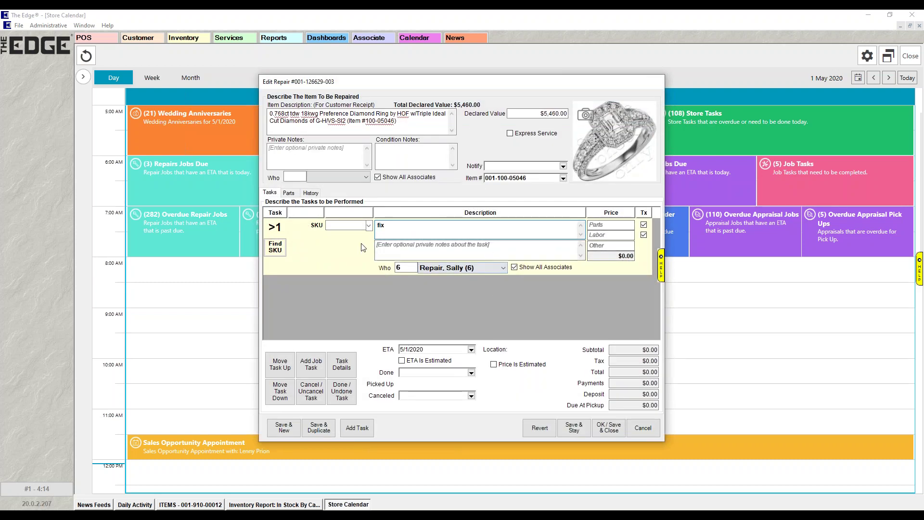
{"action": "left_click", "coordinate": [441, 347]}
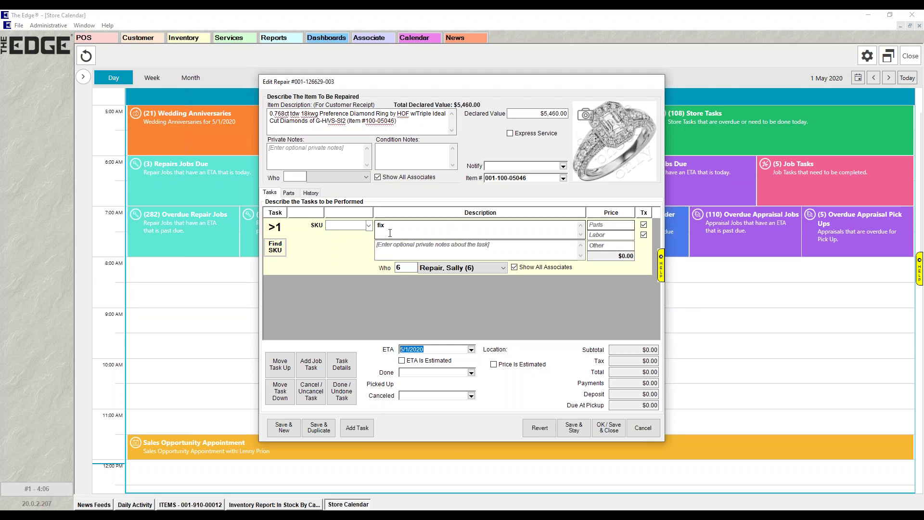
{"action": "left_click", "coordinate": [344, 362]}
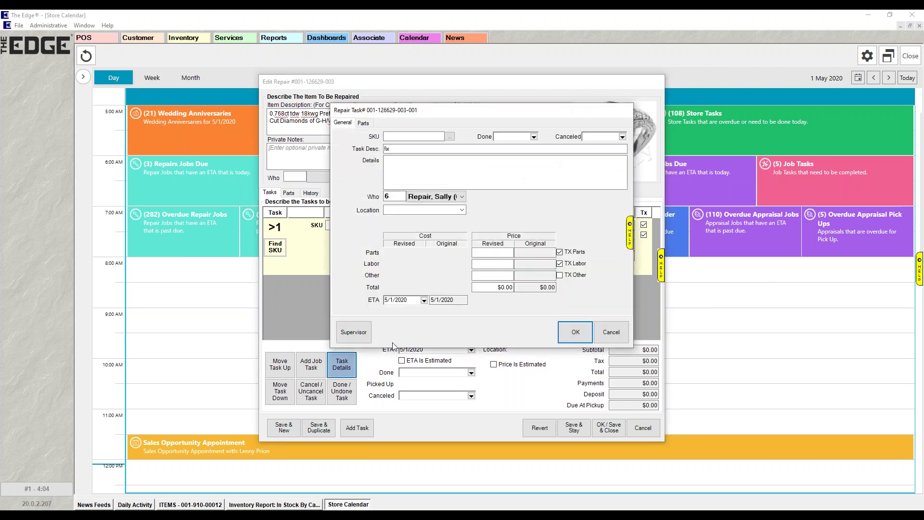
{"action": "left_click_drag", "start_coordinate": [410, 300], "coordinate": [364, 301]}
{"action": "left_click", "coordinate": [577, 332]}
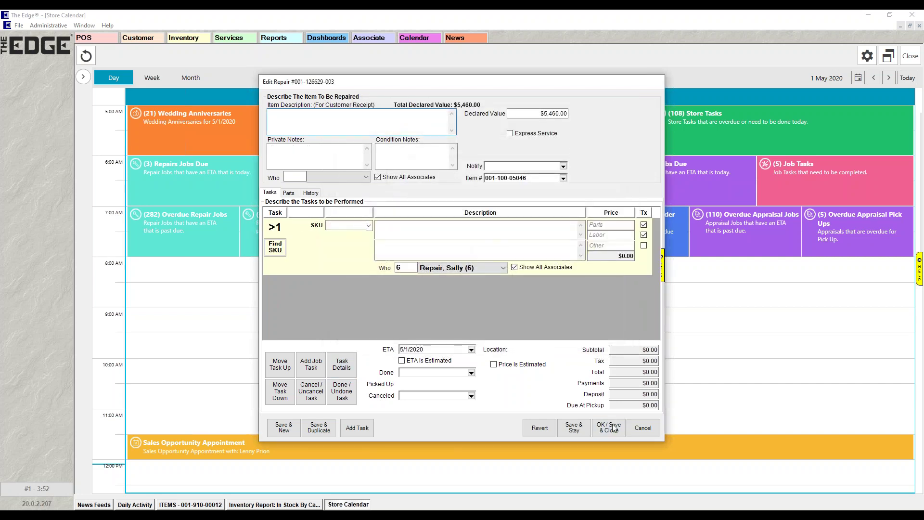
{"action": "left_click", "coordinate": [613, 427]}
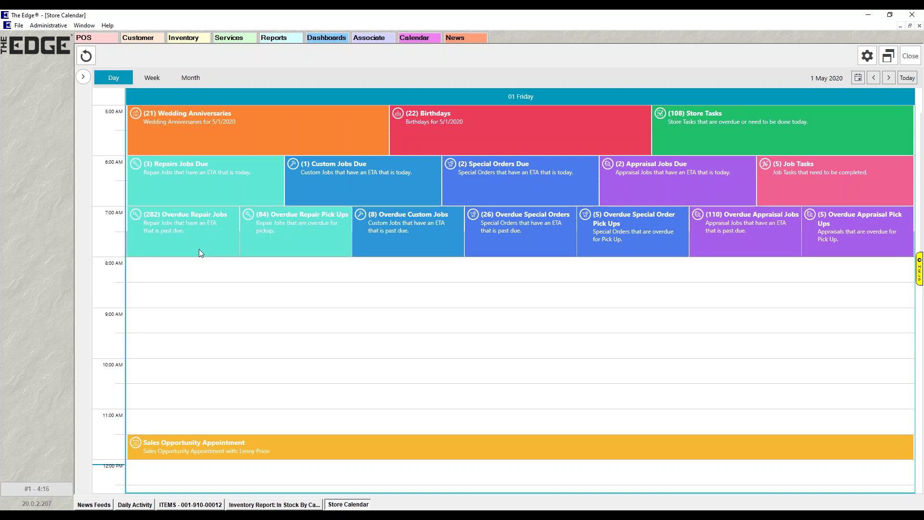
Sort the Overdue Repair Jobs list by latest ETA first and filter its location to John's Bench
{"action": "left_click", "coordinate": [161, 232]}
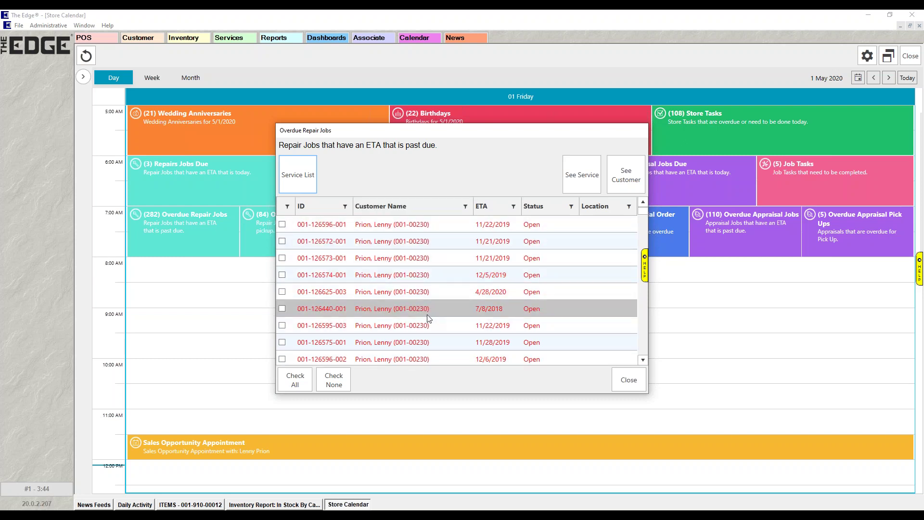
{"action": "left_click", "coordinate": [489, 206]}
{"action": "left_click", "coordinate": [488, 206]}
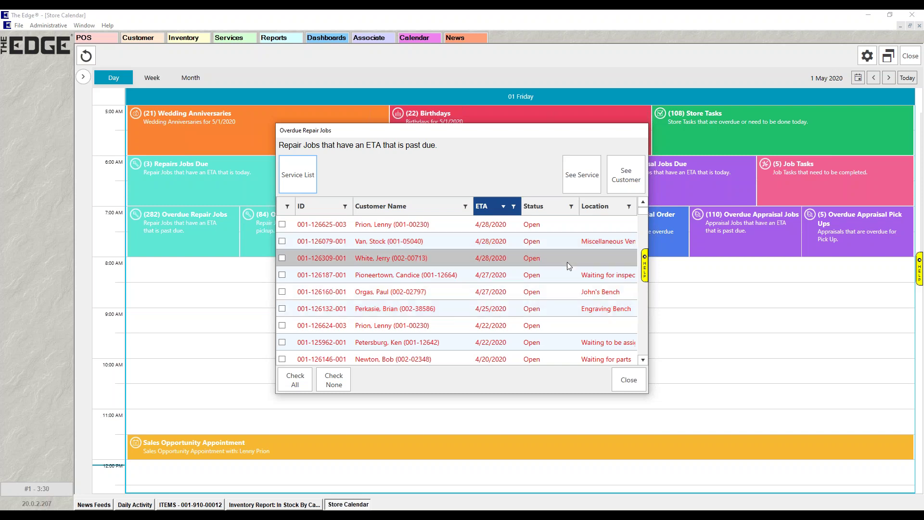
{"action": "left_click", "coordinate": [628, 206]}
{"action": "left_click", "coordinate": [636, 302]}
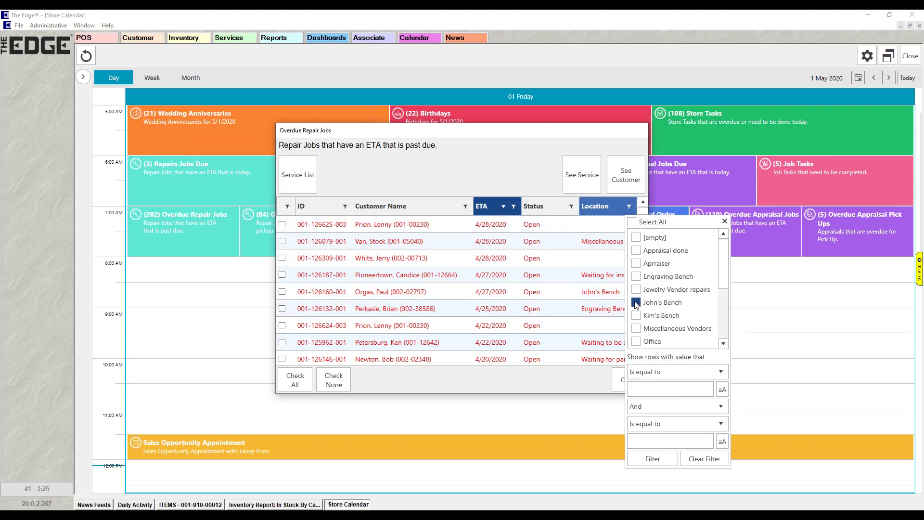
{"action": "left_click", "coordinate": [724, 221]}
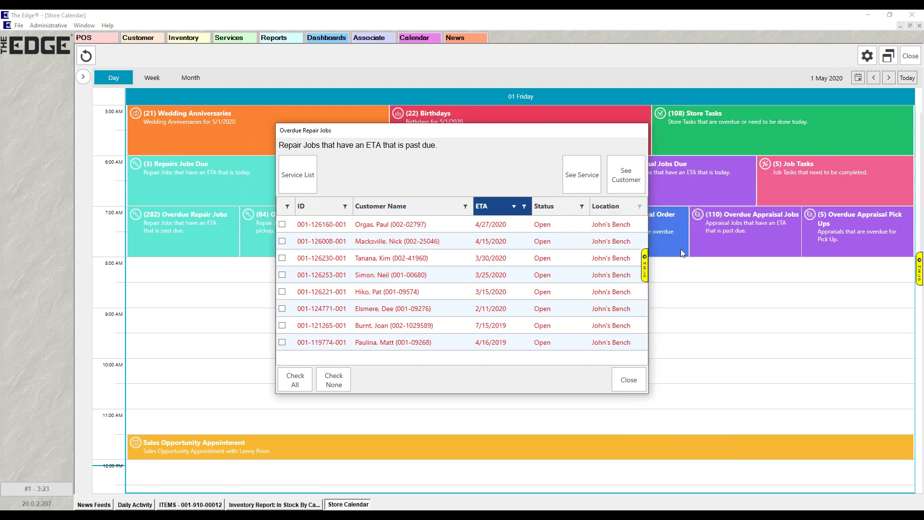
Check all the John's Bench jobs in the filtered Overdue Repair Jobs list
{"action": "left_click", "coordinate": [282, 241]}
{"action": "left_click", "coordinate": [282, 258]}
{"action": "left_click", "coordinate": [282, 274]}
{"action": "left_click", "coordinate": [282, 292]}
{"action": "left_click", "coordinate": [282, 308]}
{"action": "left_click", "coordinate": [281, 326]}
{"action": "left_click", "coordinate": [281, 342]}
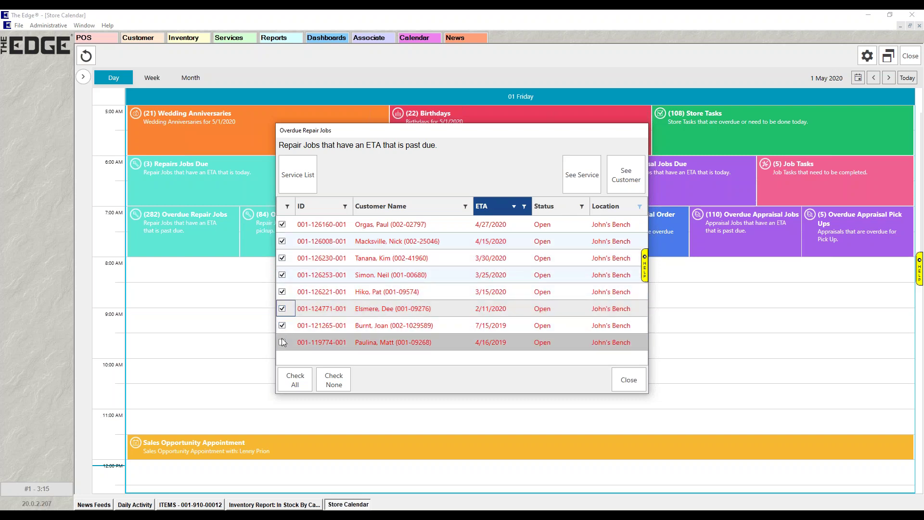
Open the checked John's Bench jobs as a service list, switch it to a photo view, and close it
{"action": "left_click", "coordinate": [290, 175]}
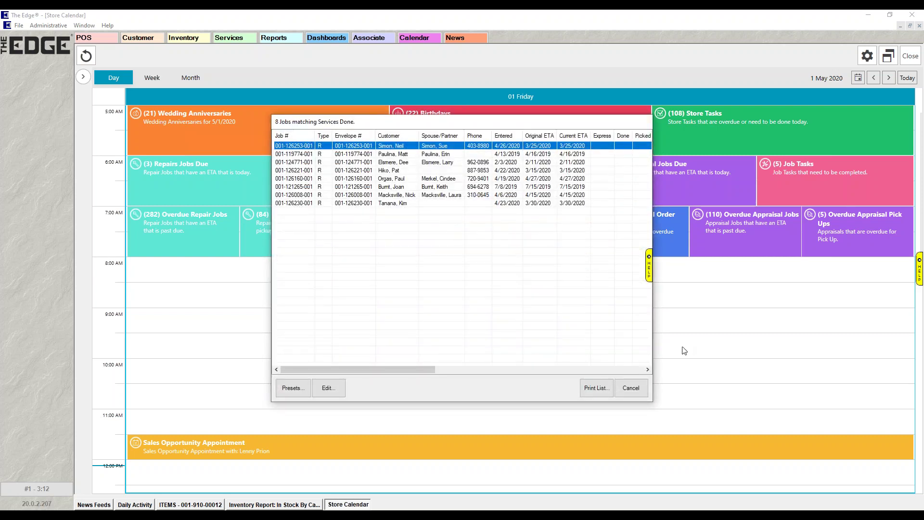
{"action": "right_click", "coordinate": [463, 250]}
{"action": "mouse_move", "coordinate": [533, 254]}
{"action": "left_click", "coordinate": [636, 274]}
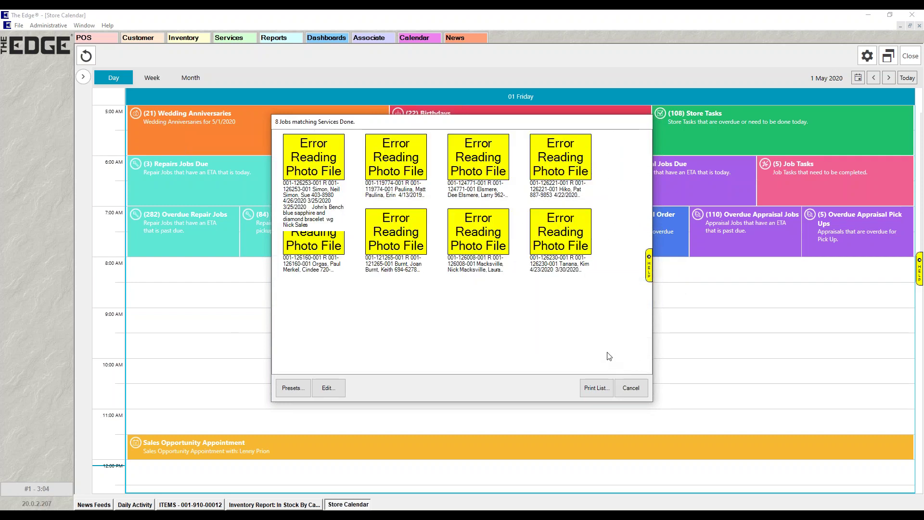
{"action": "left_click", "coordinate": [639, 393]}
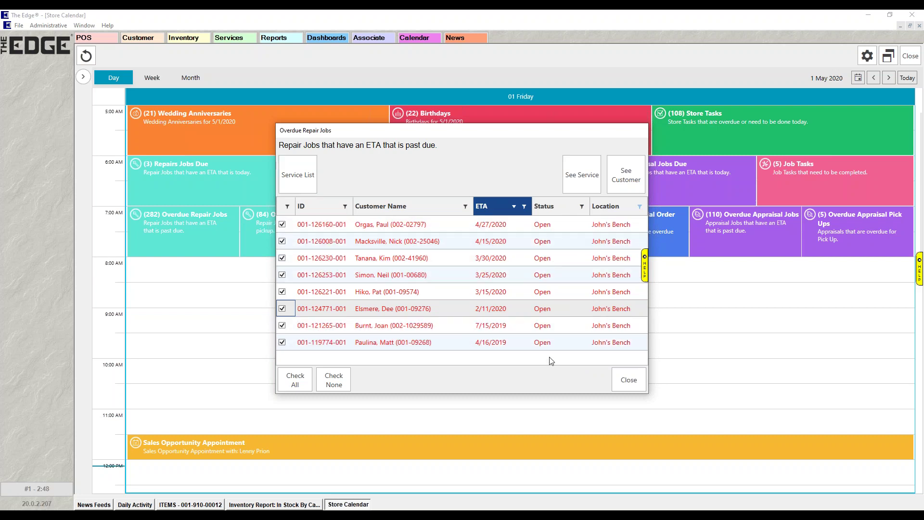
Close the Overdue Repair Jobs list, then view and close the Overdue Custom Jobs list
{"action": "left_click", "coordinate": [627, 379]}
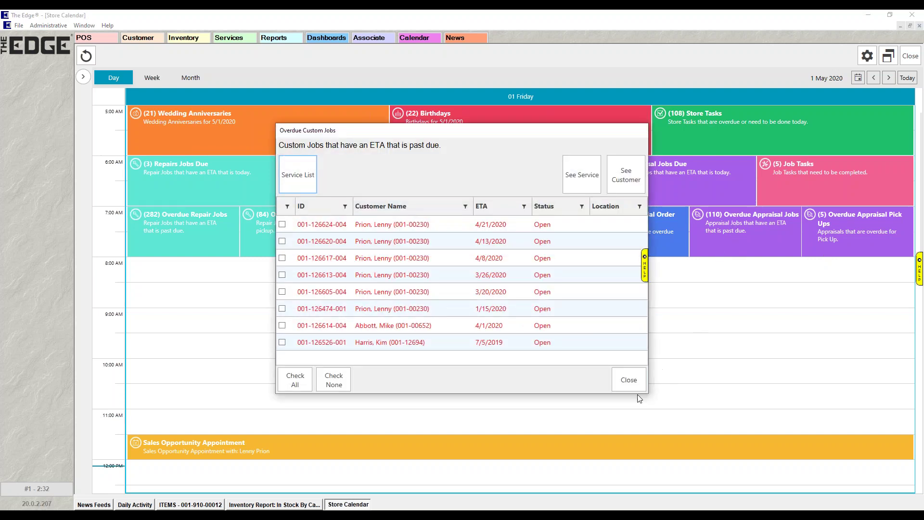
{"action": "left_click", "coordinate": [628, 379]}
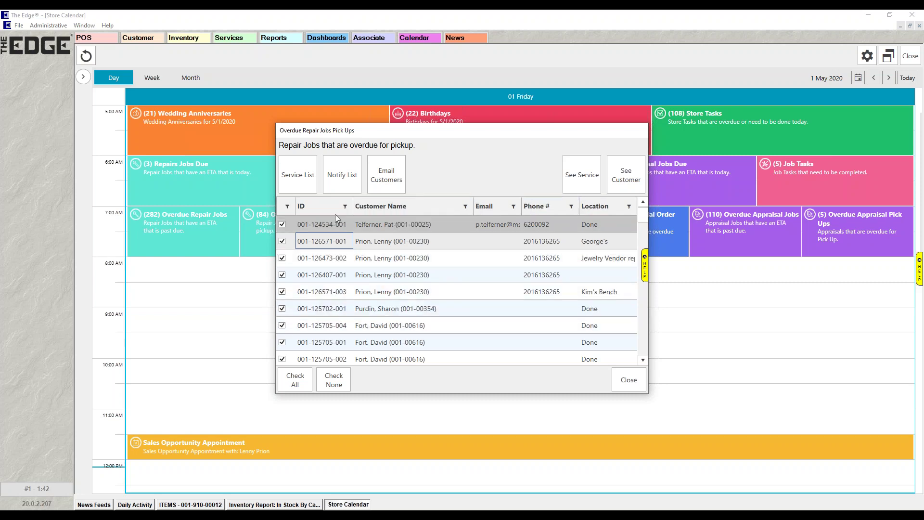
Filter the Overdue Repair Jobs Pick Ups list to rows whose email is not empty
{"action": "left_click", "coordinate": [513, 206]}
{"action": "left_click", "coordinate": [604, 371]}
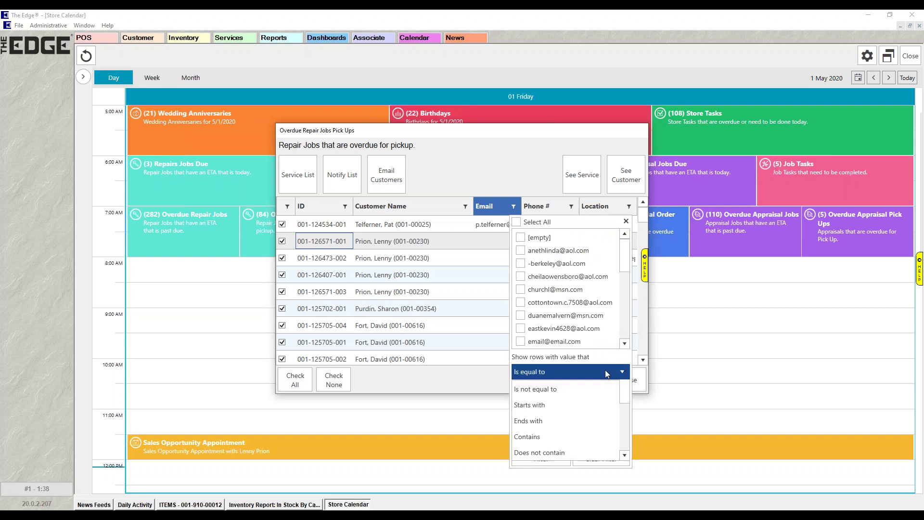
{"action": "scroll", "coordinate": [561, 435], "scroll_direction": "down", "scroll_amount": 2}
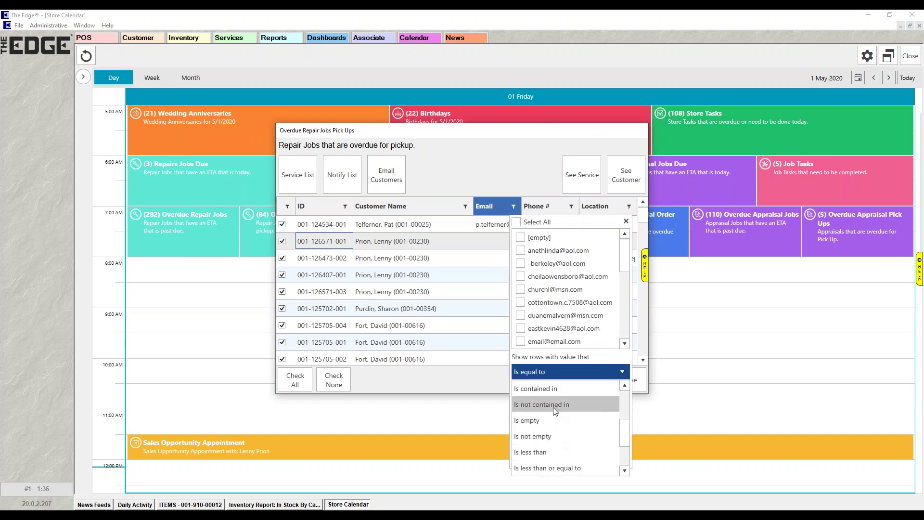
{"action": "left_click", "coordinate": [553, 433]}
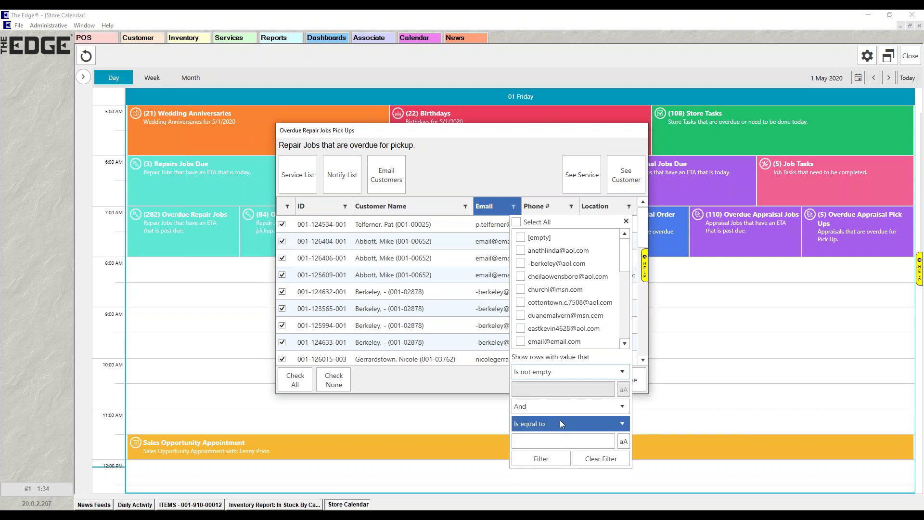
{"action": "left_click", "coordinate": [625, 221]}
{"action": "mouse_move", "coordinate": [642, 226]}
{"action": "left_mouse_down"}
{"action": "mouse_move", "coordinate": [643, 356]}
{"action": "mouse_move", "coordinate": [642, 225]}
{"action": "left_mouse_up"}
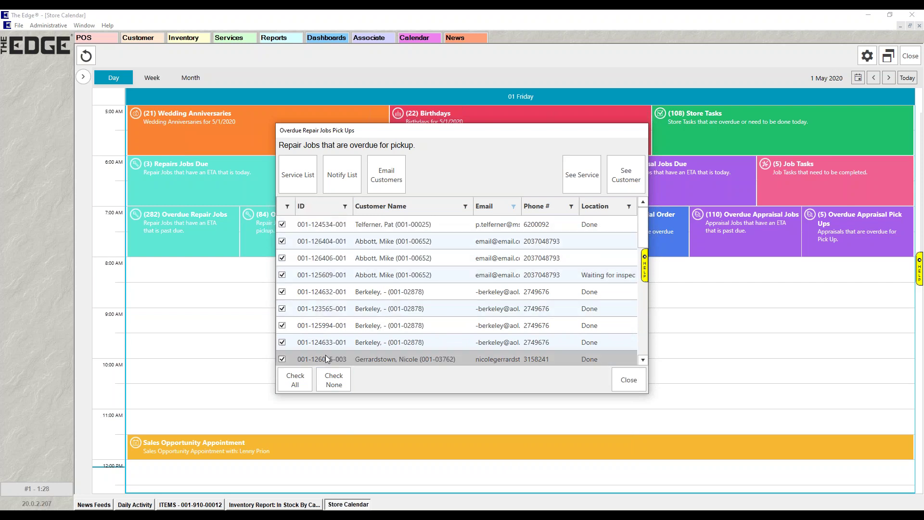
Open the Email Customers message form for the checked pick-up jobs and cancel it without sending
{"action": "left_click", "coordinate": [387, 178]}
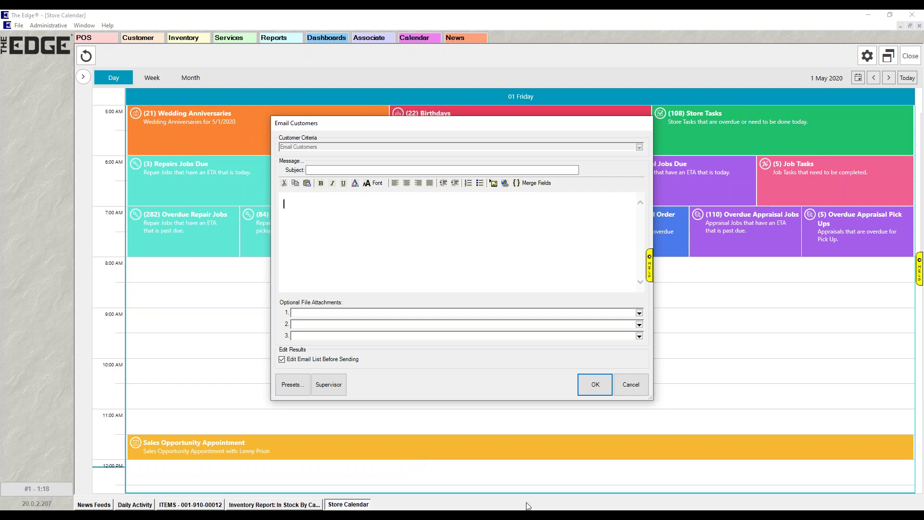
{"action": "left_click", "coordinate": [630, 384]}
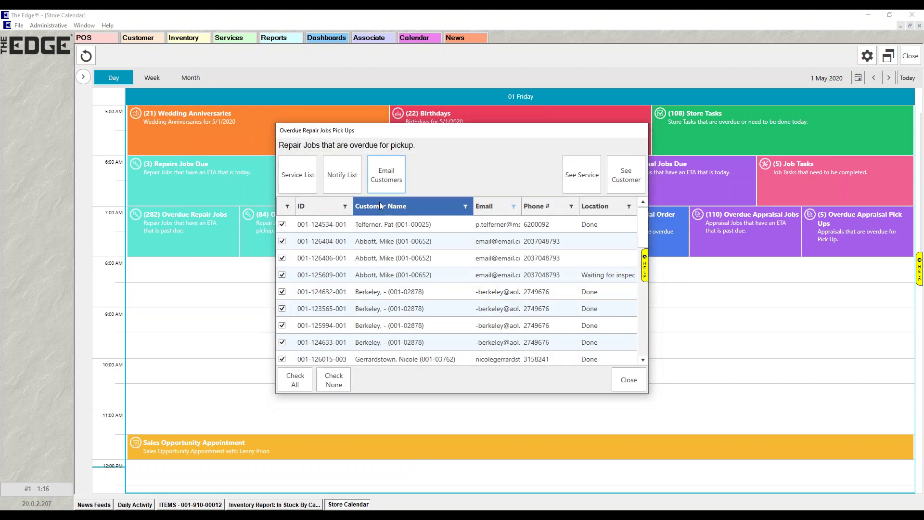
Open the checked overdue pick-ups as a service list, look through its jobs and list options, and close it
{"action": "left_click", "coordinate": [308, 177]}
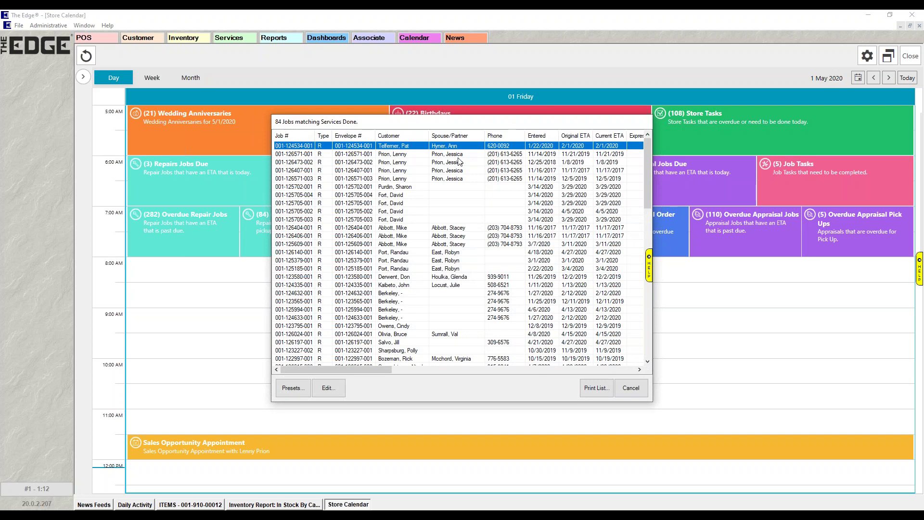
{"action": "scroll", "coordinate": [461, 163], "scroll_direction": "down", "scroll_amount": 15}
{"action": "scroll", "coordinate": [463, 255], "scroll_direction": "up", "scroll_amount": 15}
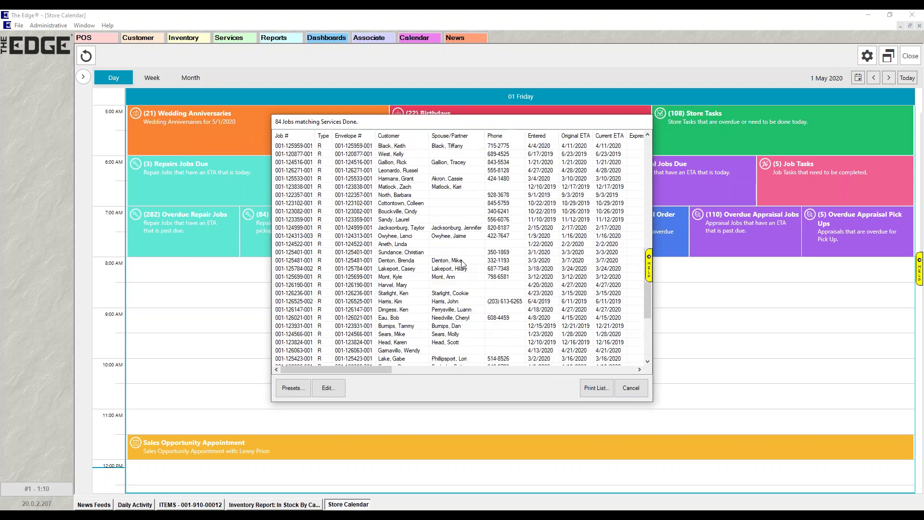
{"action": "scroll", "coordinate": [462, 257], "scroll_direction": "down", "scroll_amount": 15}
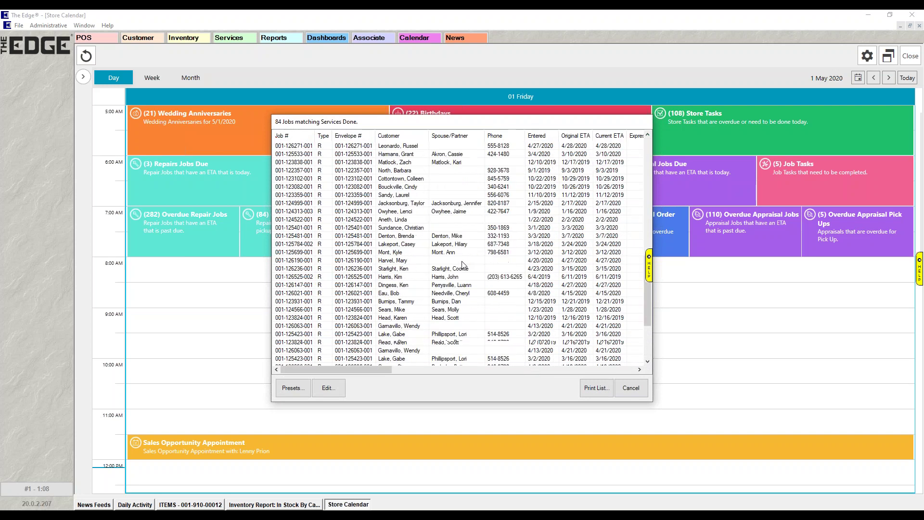
{"action": "right_click", "coordinate": [465, 232]}
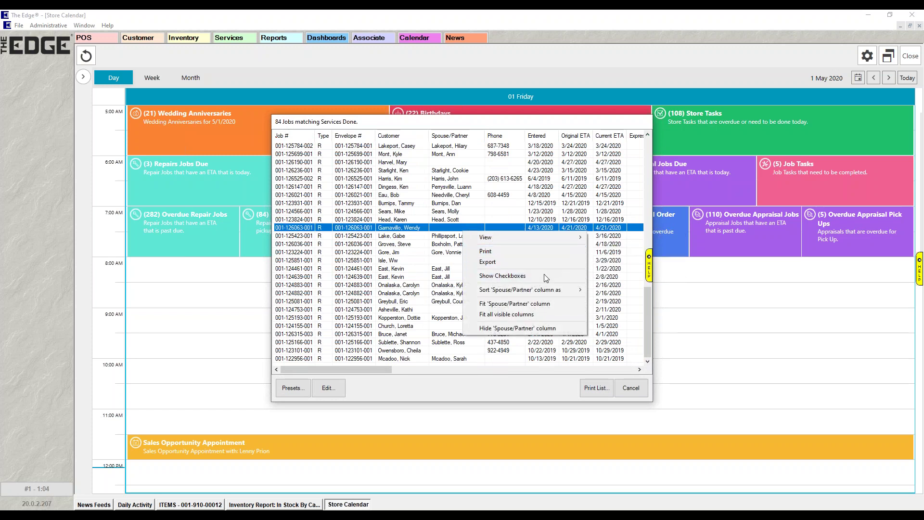
{"action": "left_click", "coordinate": [373, 393]}
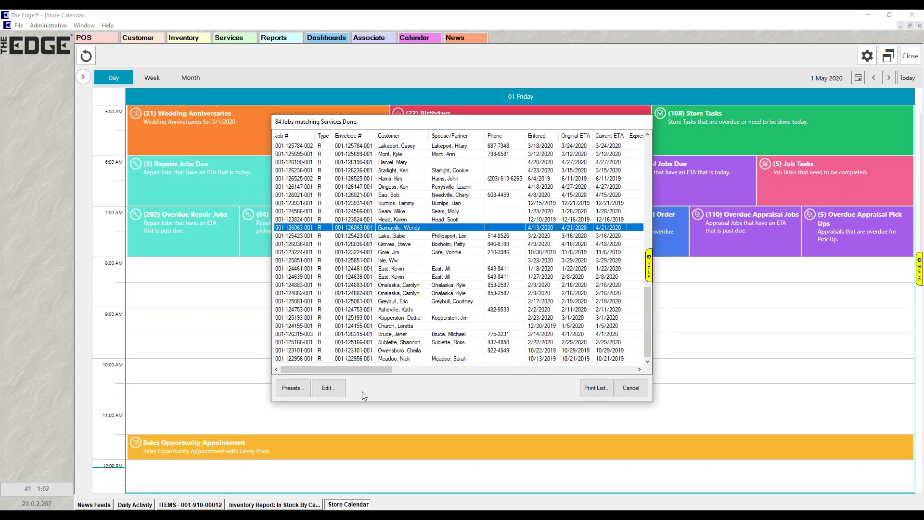
{"action": "left_click", "coordinate": [631, 388]}
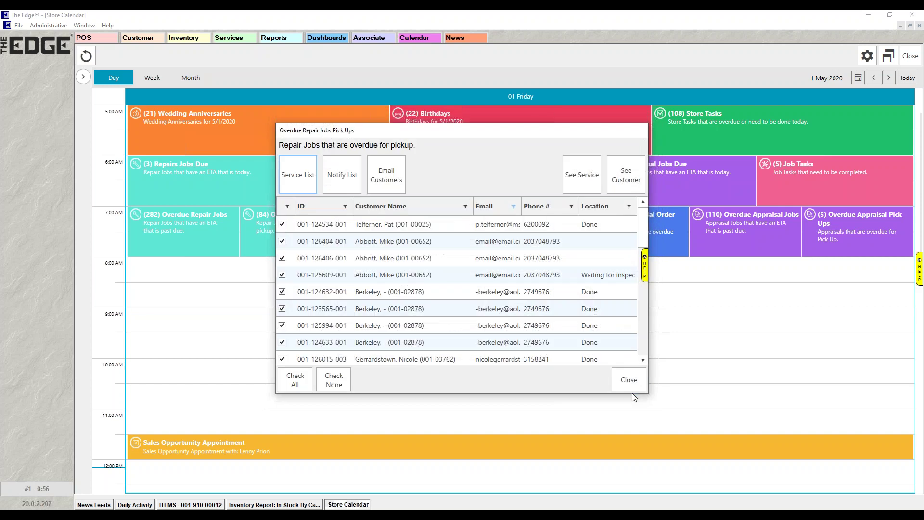
Open the notification list for the checked pick-ups, view the first notification's repair record, and cancel the record without saving
{"action": "left_click", "coordinate": [342, 174]}
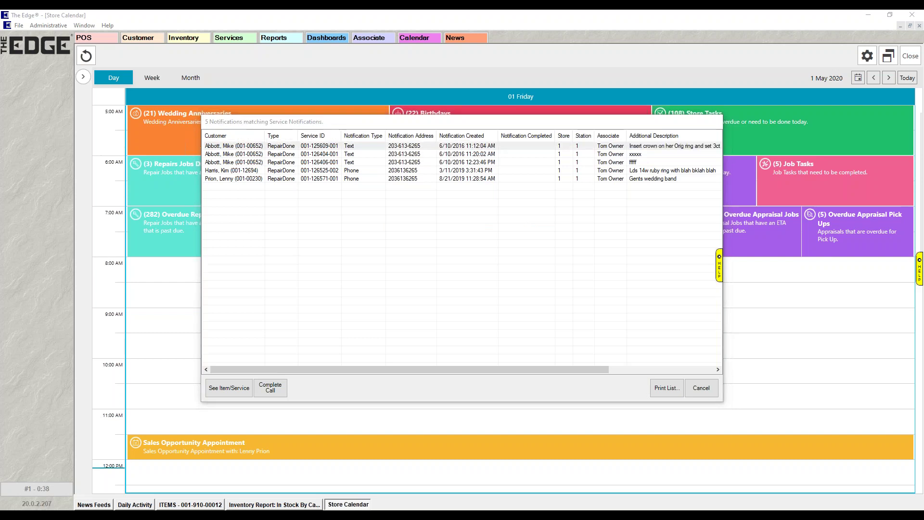
{"action": "key", "text": "alt+Tab"}
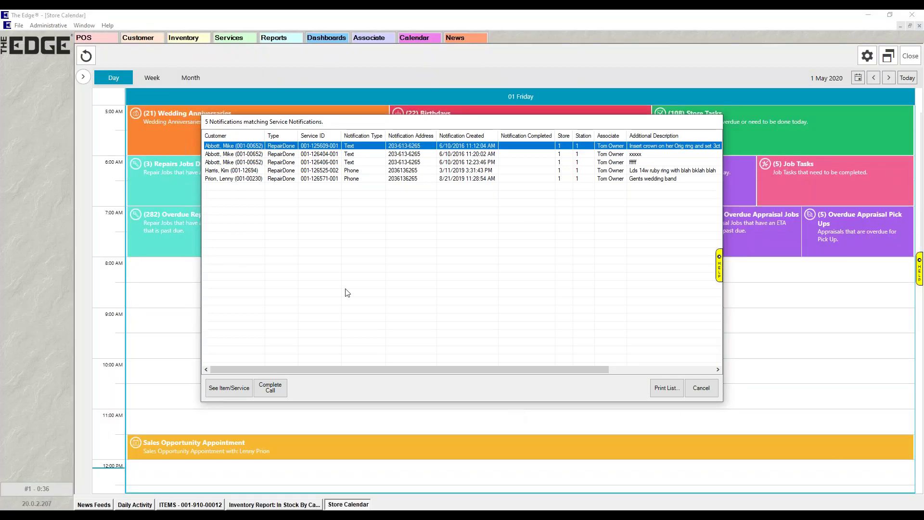
{"action": "double_click", "coordinate": [380, 150]}
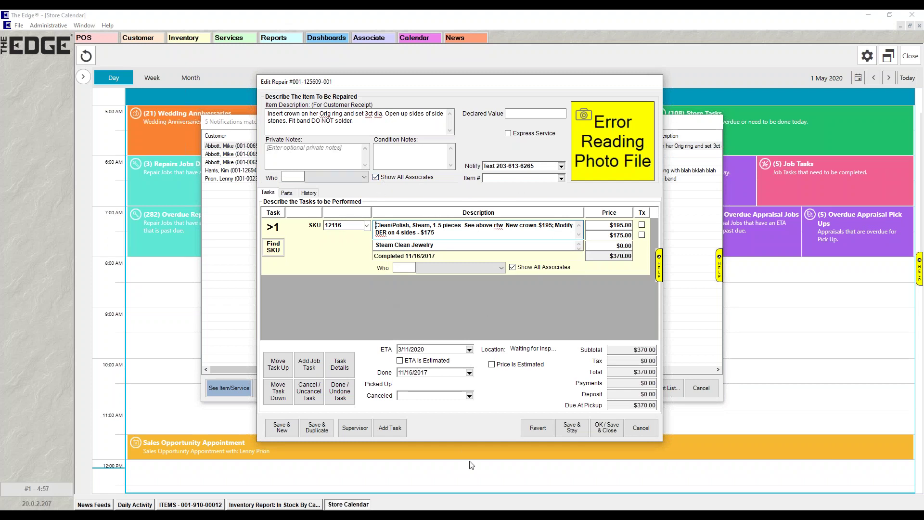
{"action": "left_click", "coordinate": [360, 431]}
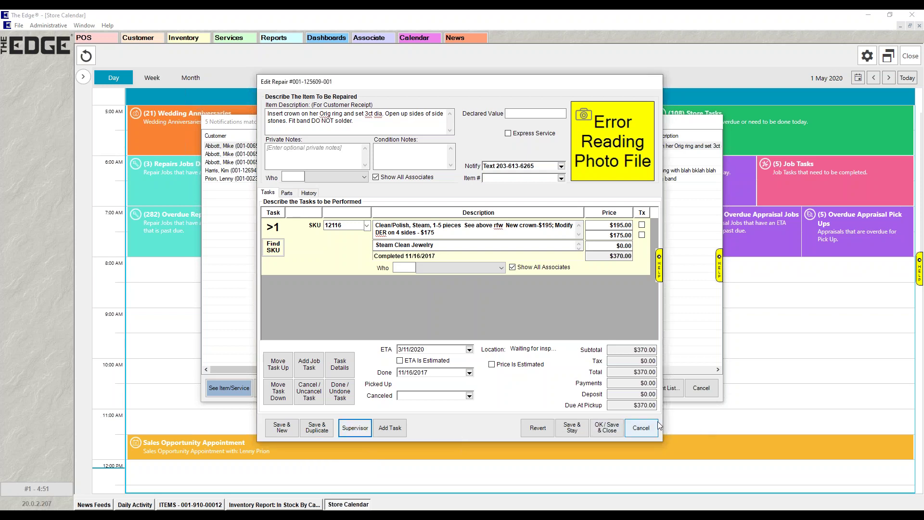
{"action": "left_click", "coordinate": [633, 428]}
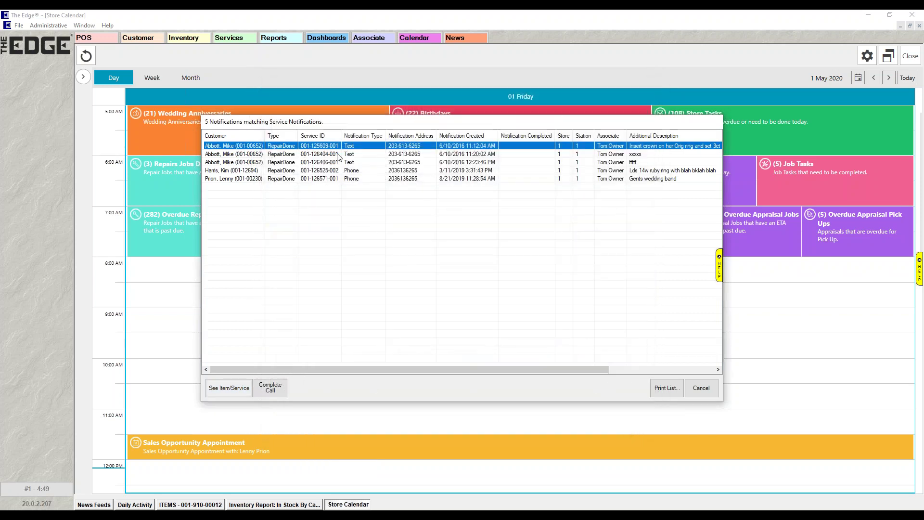
Complete the phone call notification for the 14w ruby ring repair and resend the notification for the first listed repair, saving its record
{"action": "left_click", "coordinate": [355, 171]}
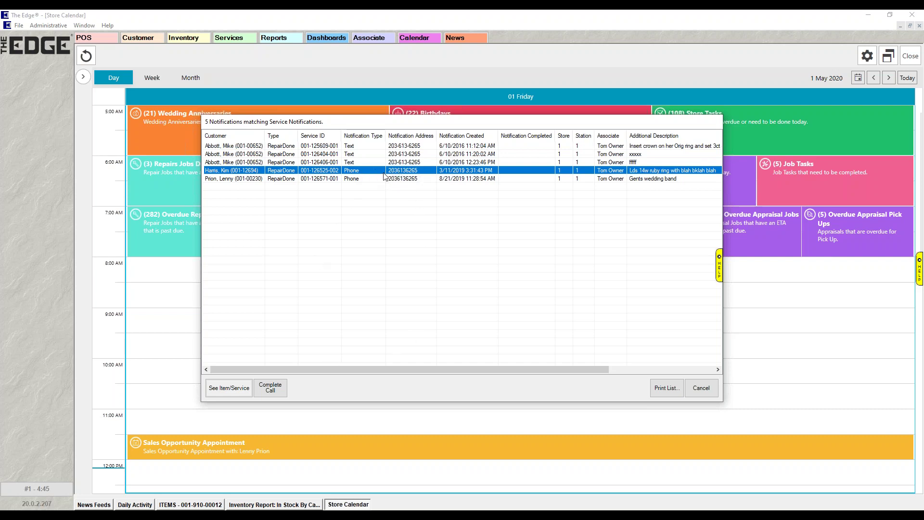
{"action": "left_click", "coordinate": [281, 396]}
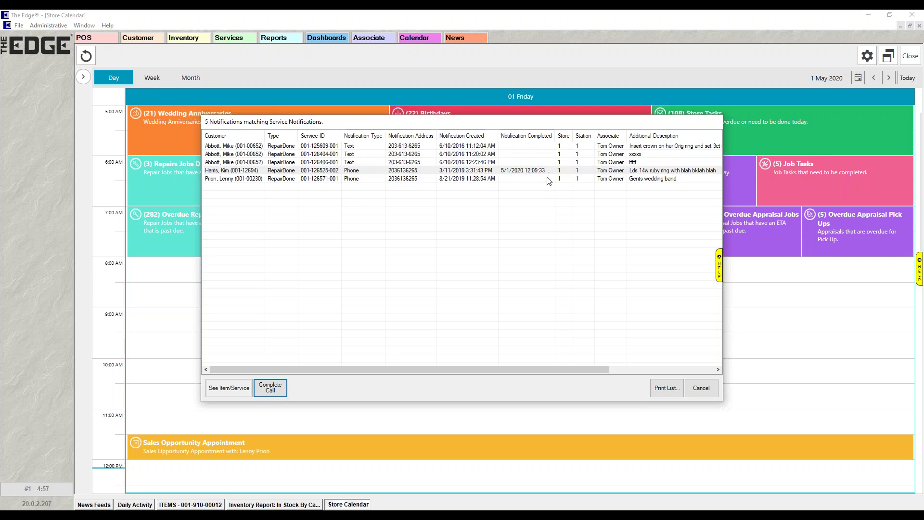
{"action": "left_click", "coordinate": [372, 147]}
{"action": "double_click", "coordinate": [372, 148]}
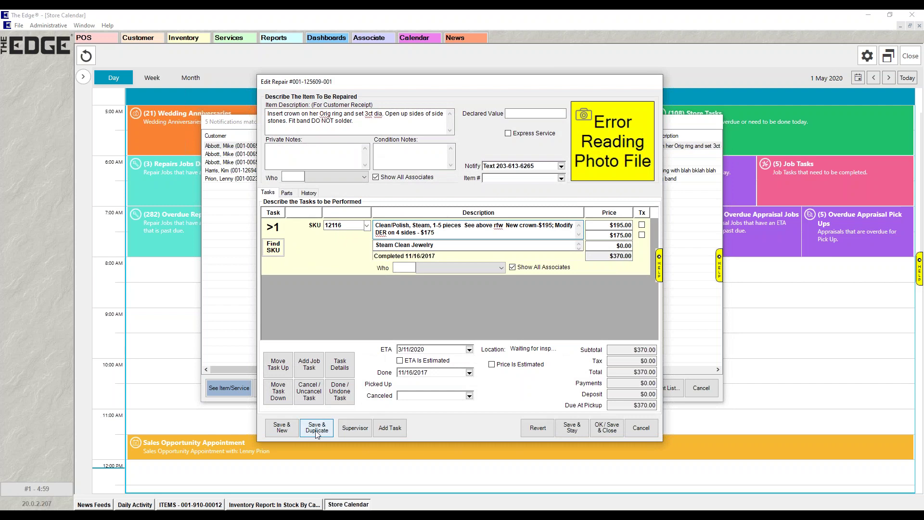
{"action": "left_click", "coordinate": [346, 431]}
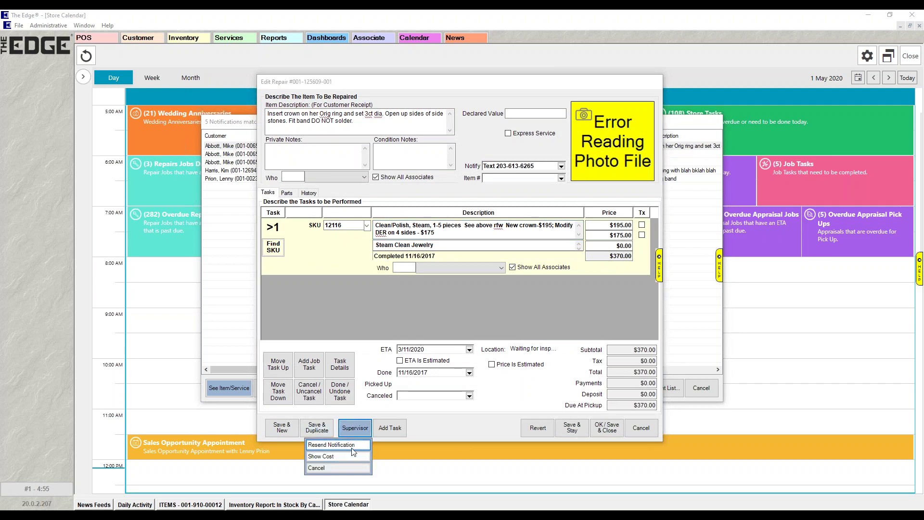
{"action": "left_click", "coordinate": [352, 445]}
{"action": "left_click", "coordinate": [605, 428]}
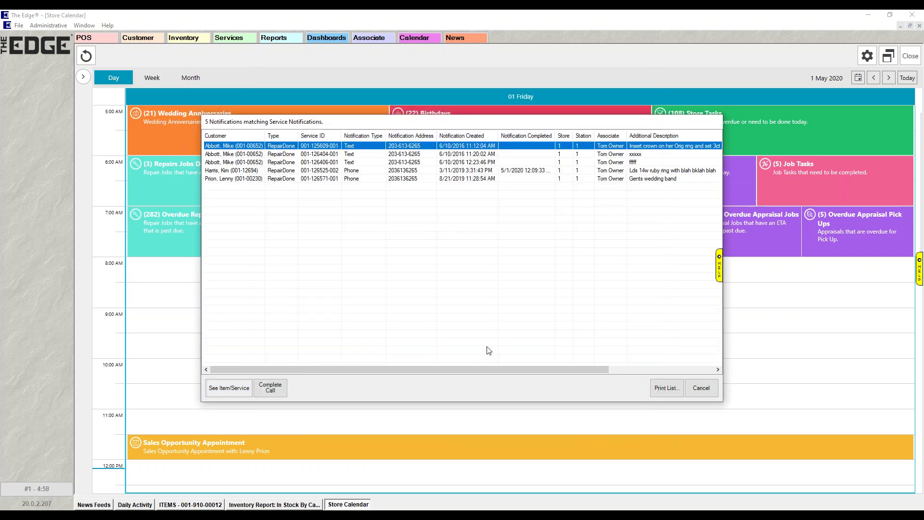
{"action": "right_click", "coordinate": [486, 338]}
{"action": "left_click", "coordinate": [483, 197]}
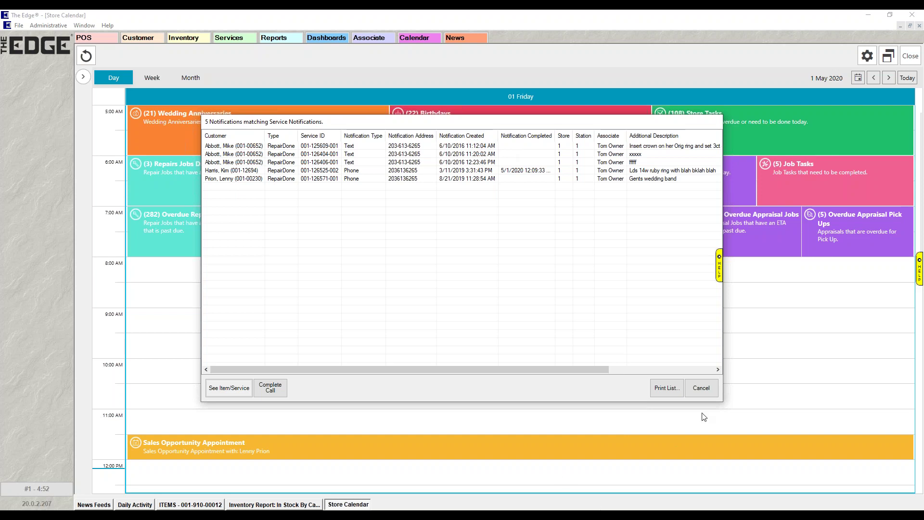
{"action": "left_click", "coordinate": [702, 388]}
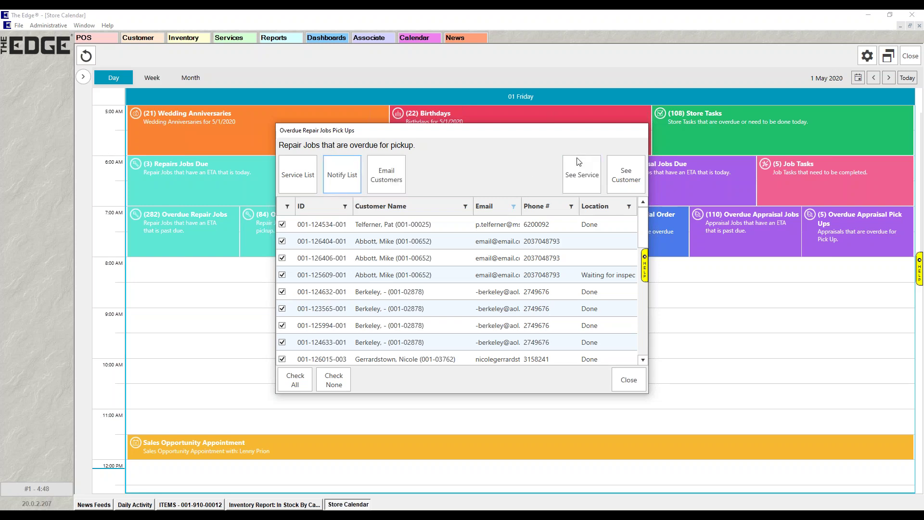
View the first overdue pick-up's repair record and customer record without saving, and close the pick-ups list
{"action": "double_click", "coordinate": [532, 222]}
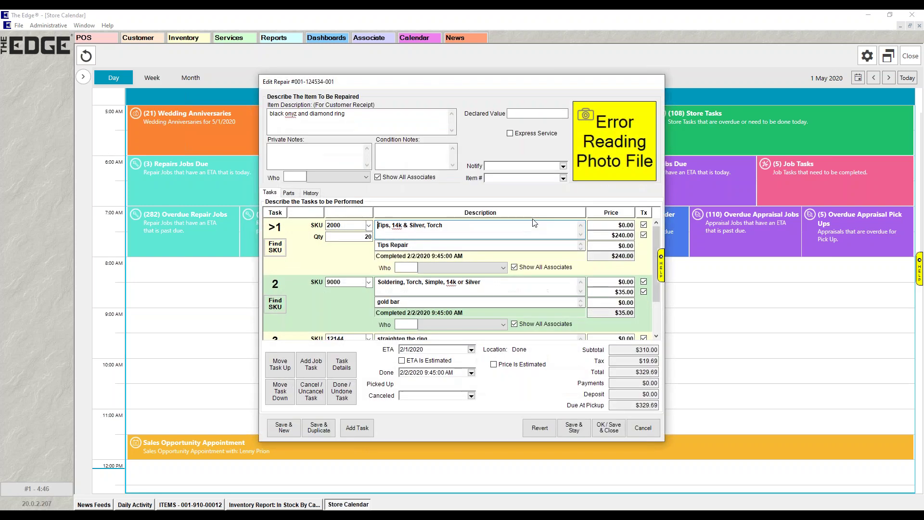
{"action": "left_click", "coordinate": [643, 428]}
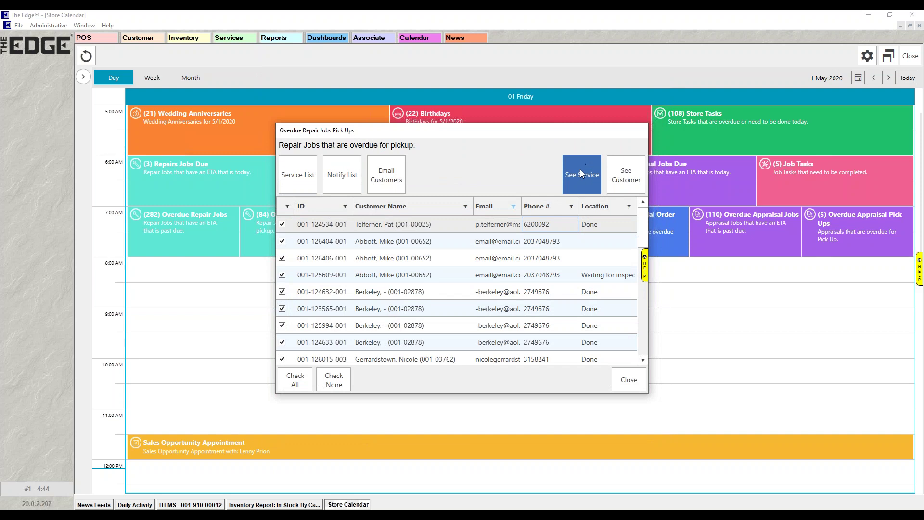
{"action": "left_click", "coordinate": [626, 178]}
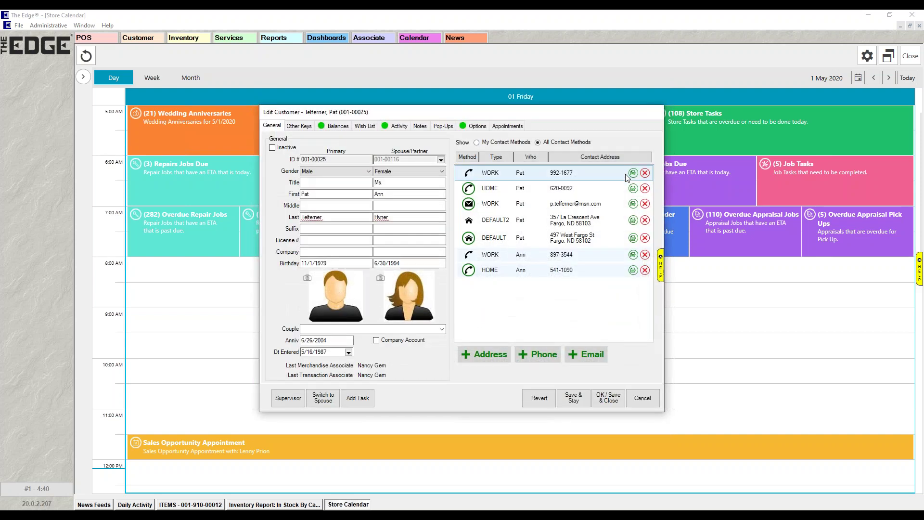
{"action": "left_click", "coordinate": [642, 398]}
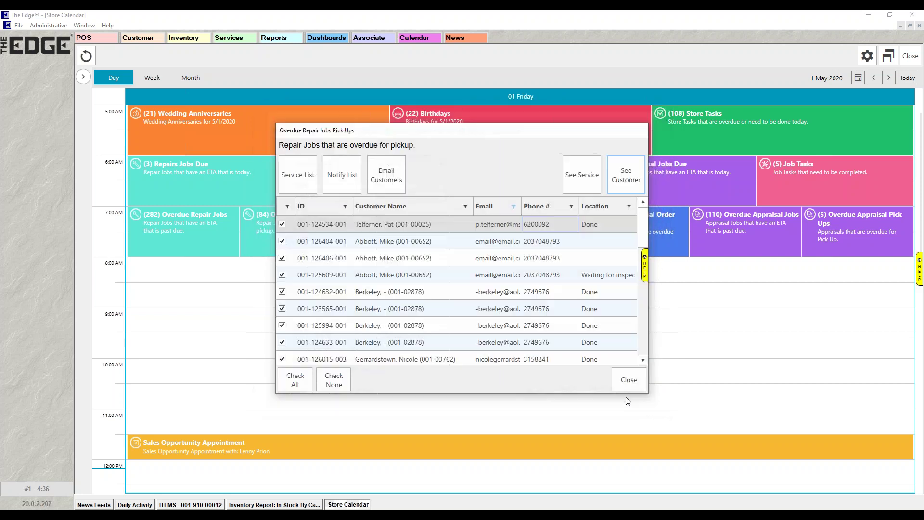
{"action": "left_click", "coordinate": [628, 379]}
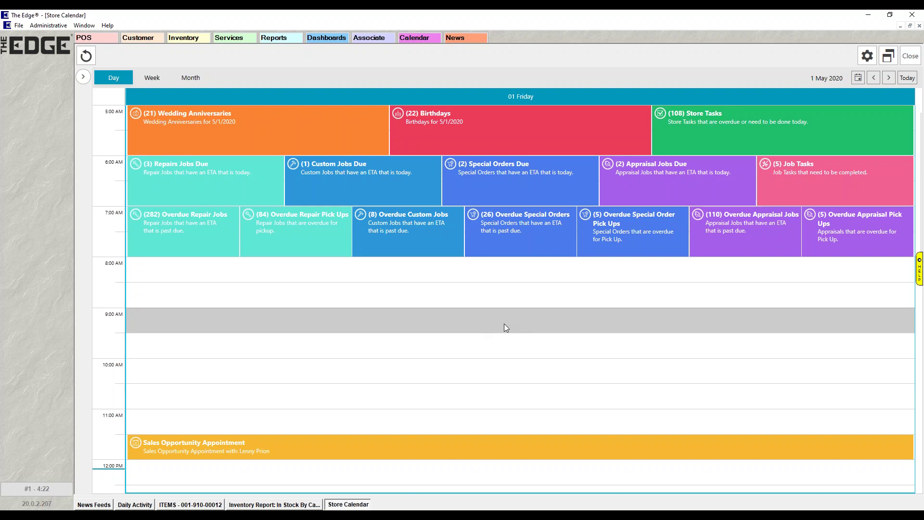
Open an appointment form from the empty 3:00 PM slot on 1 May 2020 and cancel it without saving
{"action": "scroll", "coordinate": [504, 323], "scroll_direction": "down", "scroll_amount": 5}
{"action": "scroll", "coordinate": [490, 355], "scroll_direction": "up", "scroll_amount": 4}
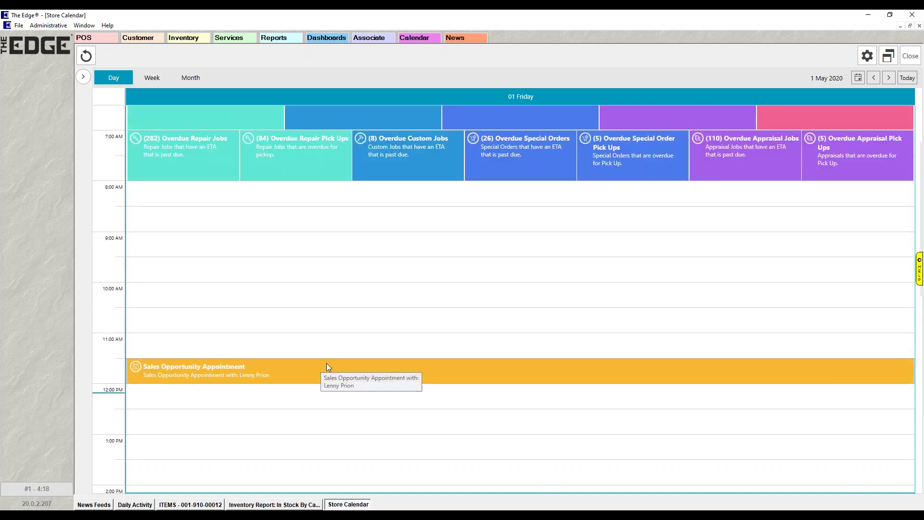
{"action": "scroll", "coordinate": [436, 279], "scroll_direction": "up", "scroll_amount": 2}
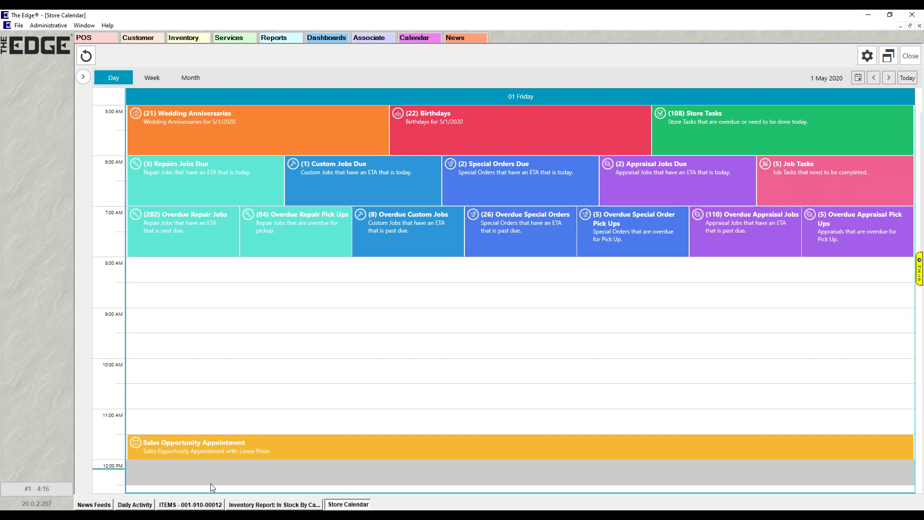
{"action": "scroll", "coordinate": [428, 455], "scroll_direction": "down", "scroll_amount": 6}
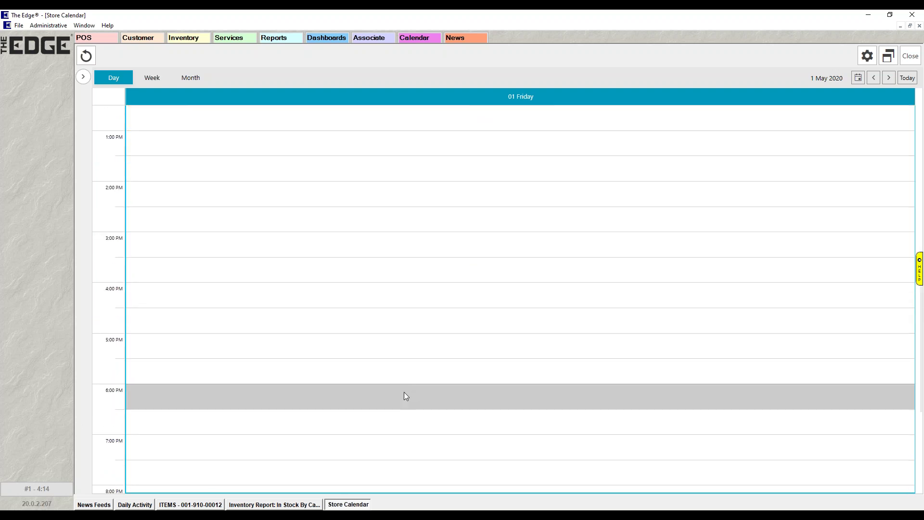
{"action": "scroll", "coordinate": [453, 392], "scroll_direction": "up", "scroll_amount": 6}
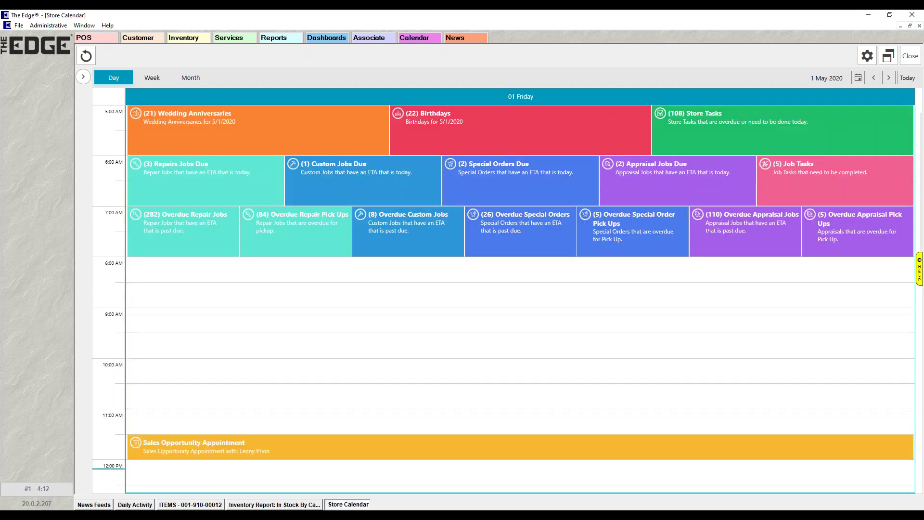
{"action": "scroll", "coordinate": [511, 343], "scroll_direction": "down", "scroll_amount": 6}
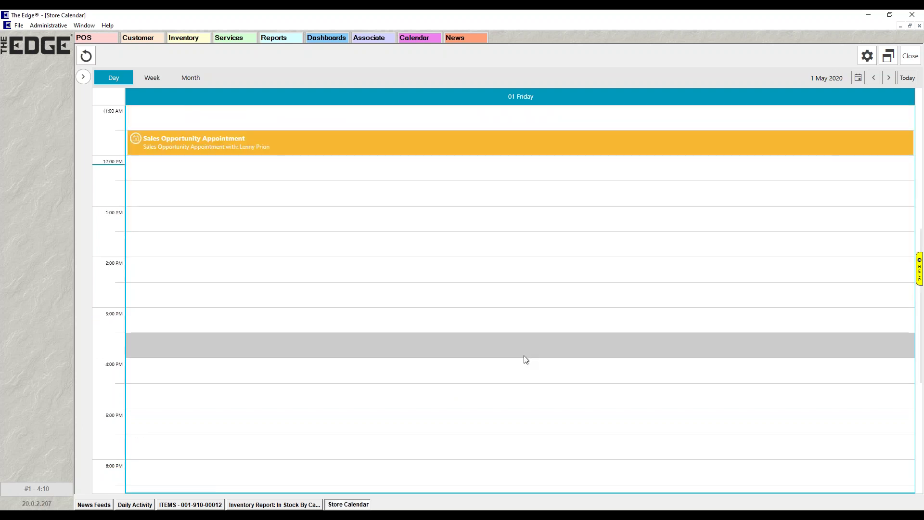
{"action": "double_click", "coordinate": [227, 325]}
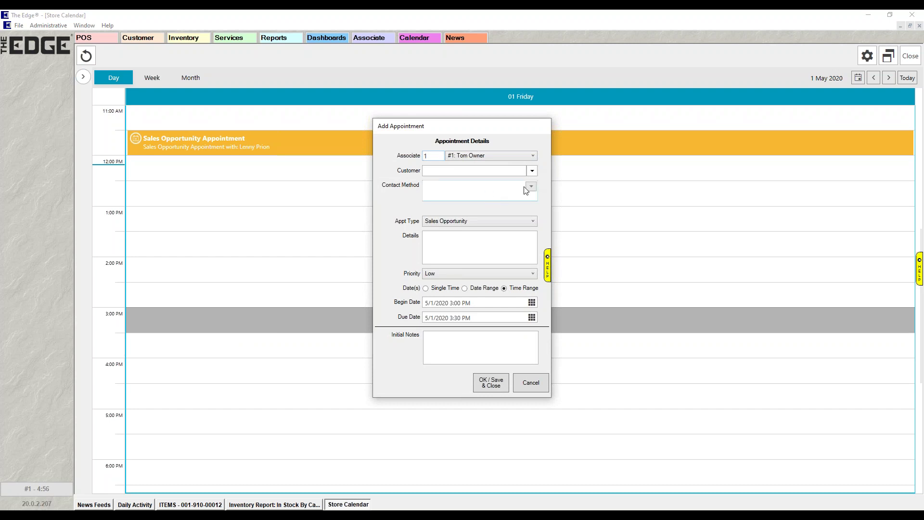
{"action": "left_click", "coordinate": [537, 382]}
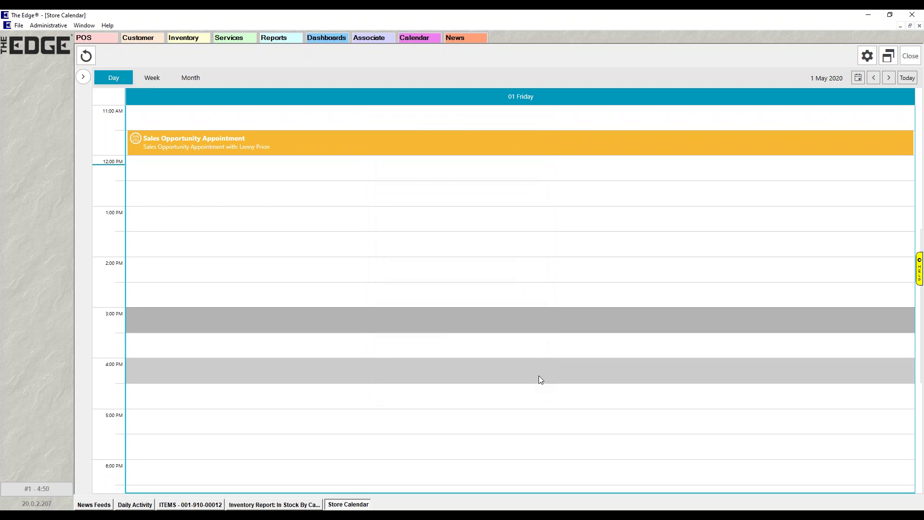
{"action": "scroll", "coordinate": [588, 333], "scroll_direction": "up", "scroll_amount": 6}
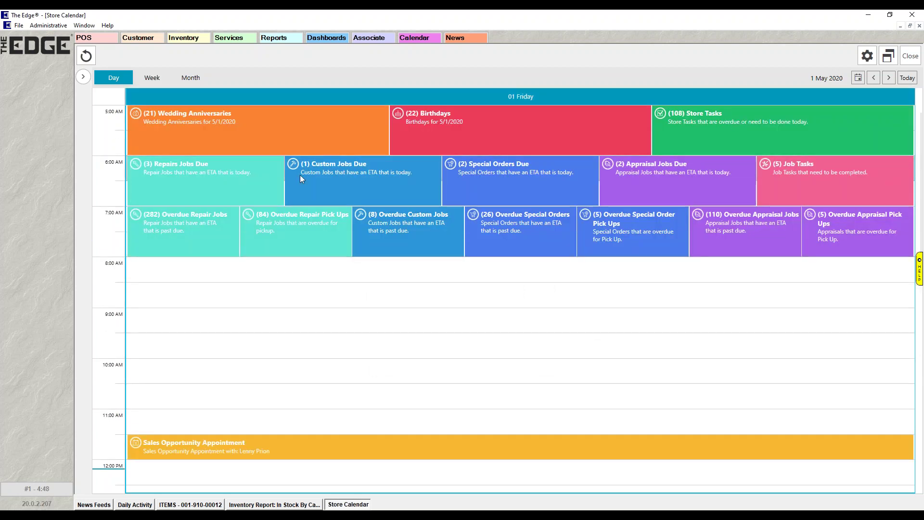
Filter the calendar to the store owner's associate entry and view that associate's Store Tasks list
{"action": "left_click", "coordinate": [83, 77]}
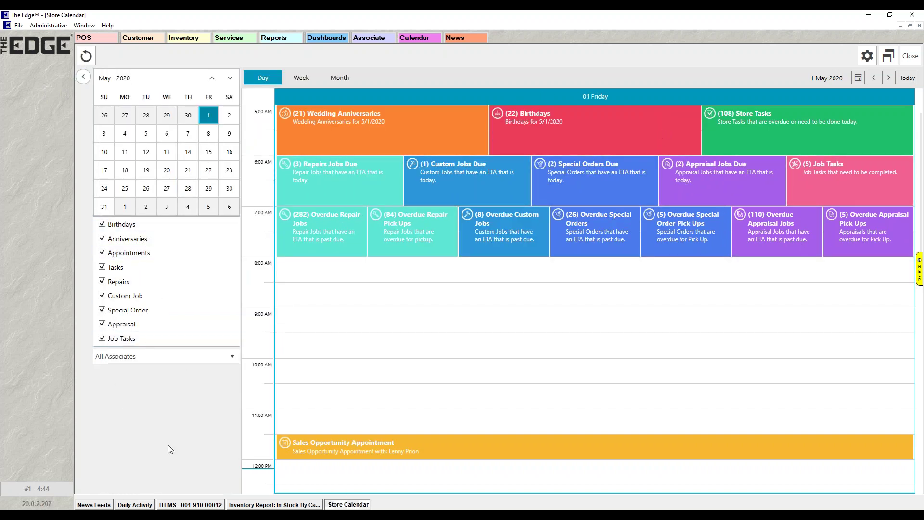
{"action": "left_click", "coordinate": [198, 358]}
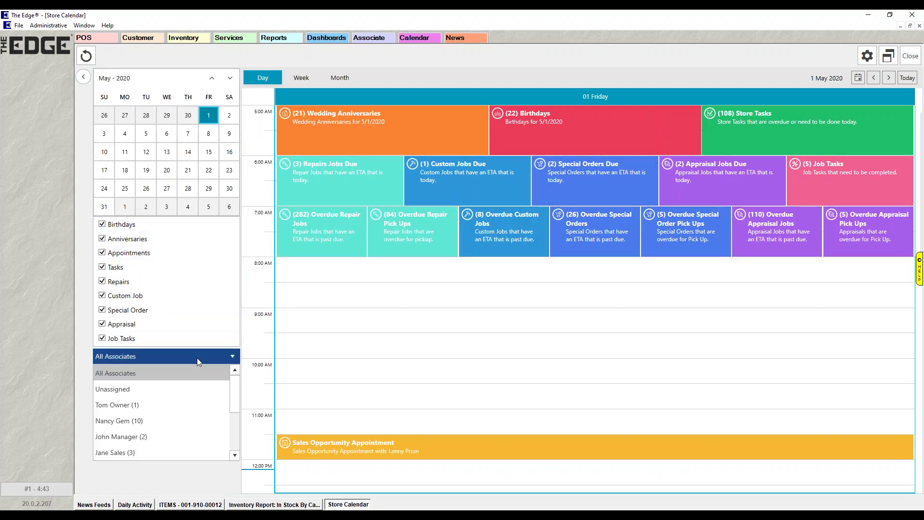
{"action": "left_click", "coordinate": [169, 400]}
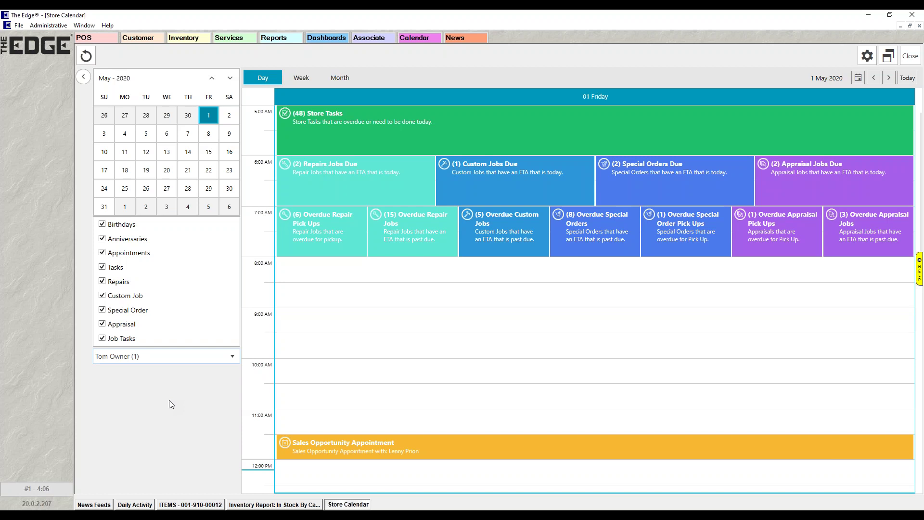
{"action": "left_click", "coordinate": [464, 143]}
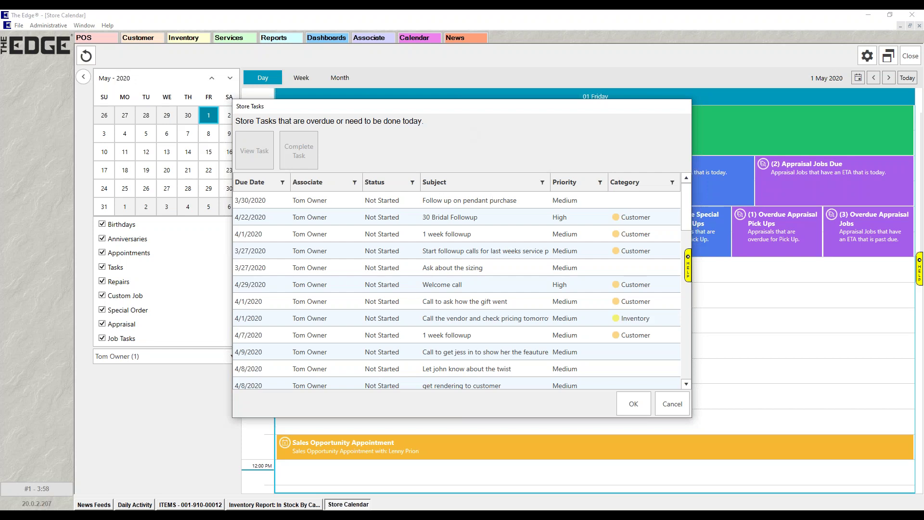
{"action": "left_click", "coordinate": [660, 402]}
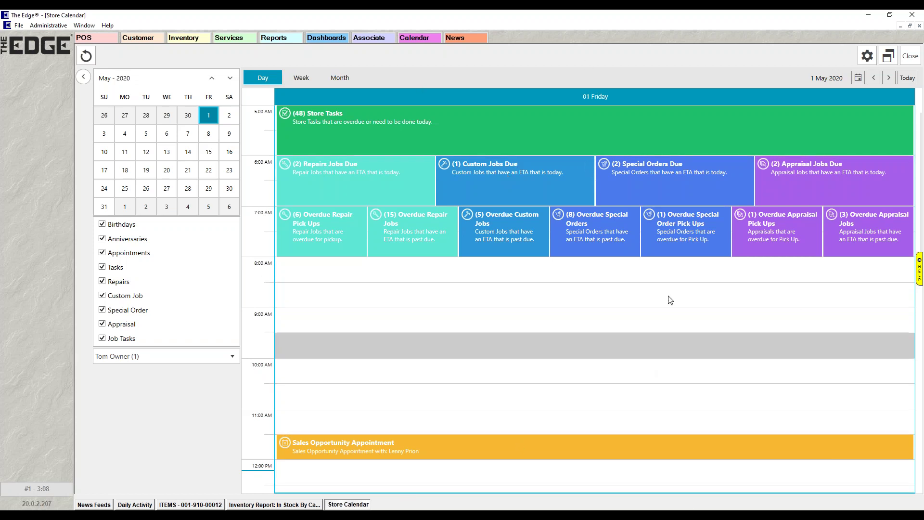
Pop the store calendar out into its own window, and return to it after minimizing it and opening Point of Sale
{"action": "left_click", "coordinate": [887, 58]}
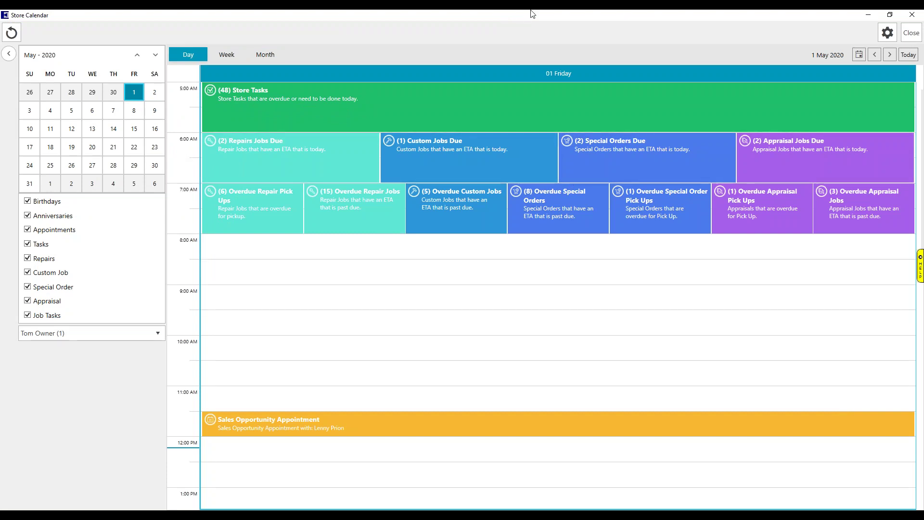
{"action": "left_click", "coordinate": [867, 15]}
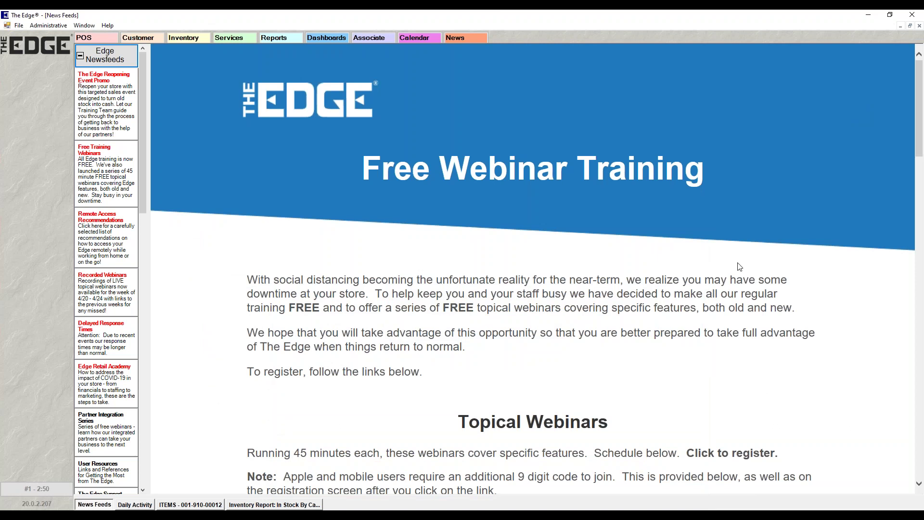
{"action": "left_click", "coordinate": [91, 40]}
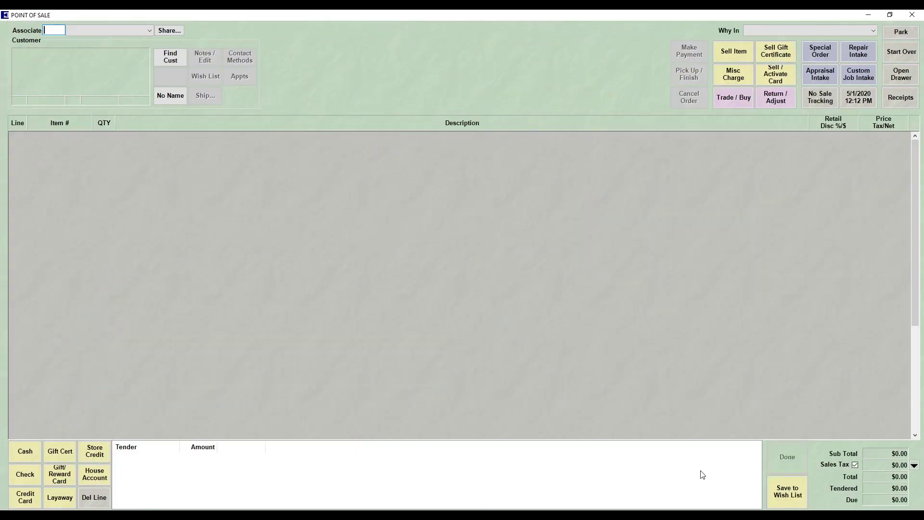
{"action": "mouse_move", "coordinate": [389, 514]}
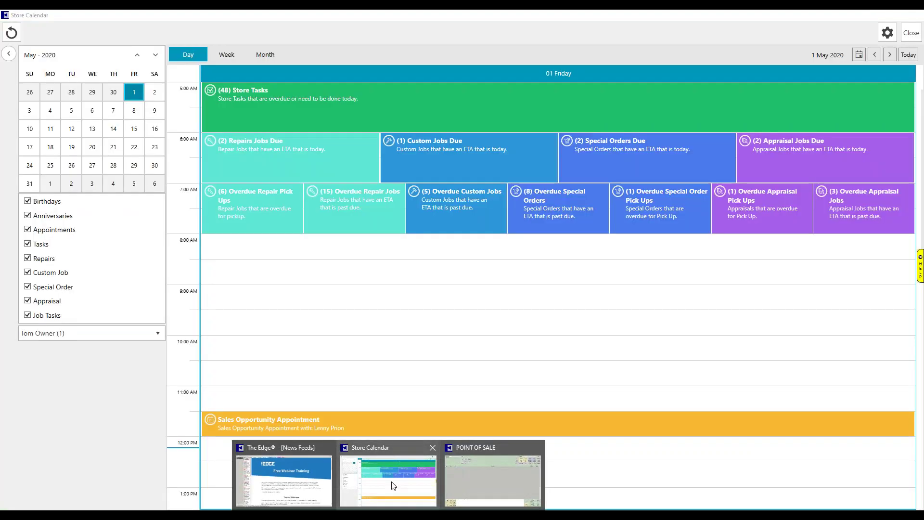
{"action": "left_click", "coordinate": [392, 485]}
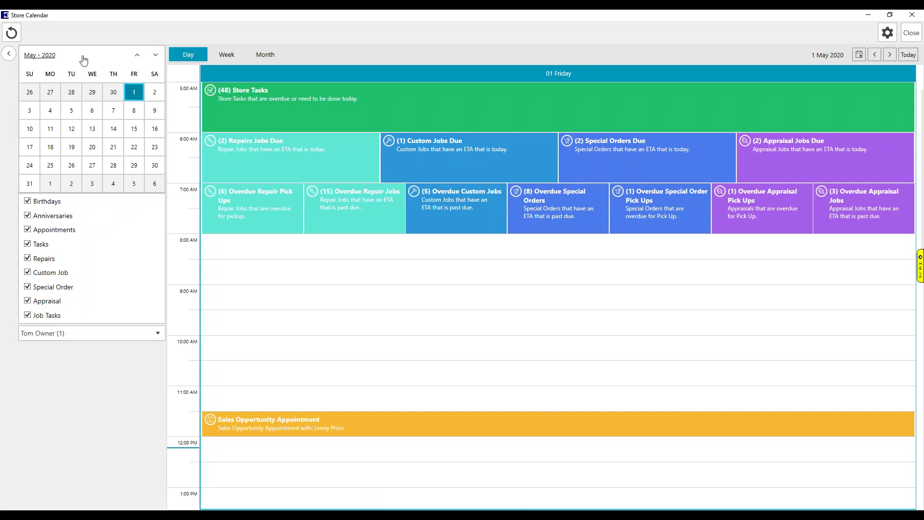
Collapse the calendar's filter pane to view the week of 3 - 9 May 2020, and close the Store Calendar window
{"action": "left_click", "coordinate": [8, 54]}
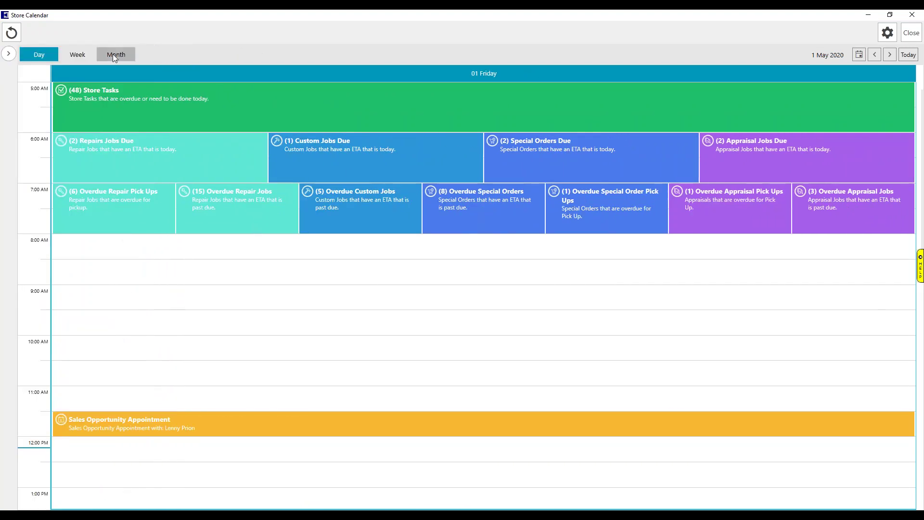
{"action": "left_click", "coordinate": [88, 57]}
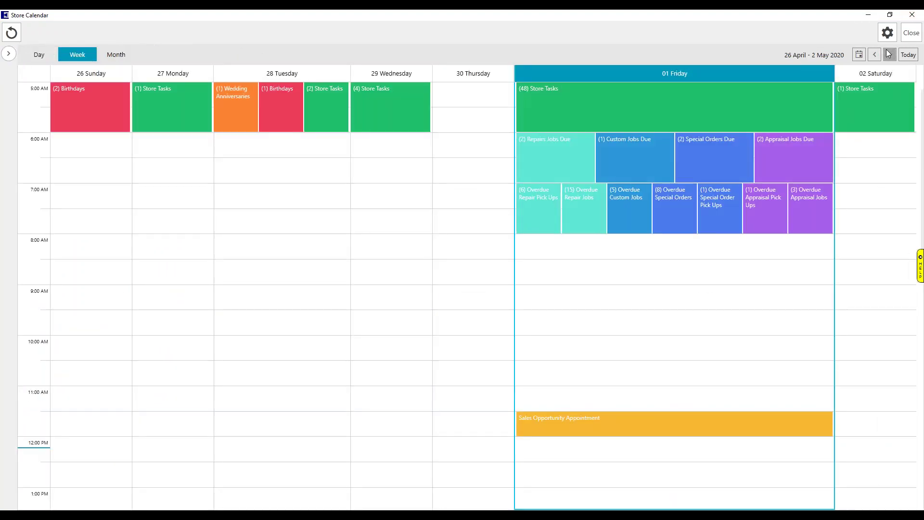
{"action": "left_click", "coordinate": [888, 54]}
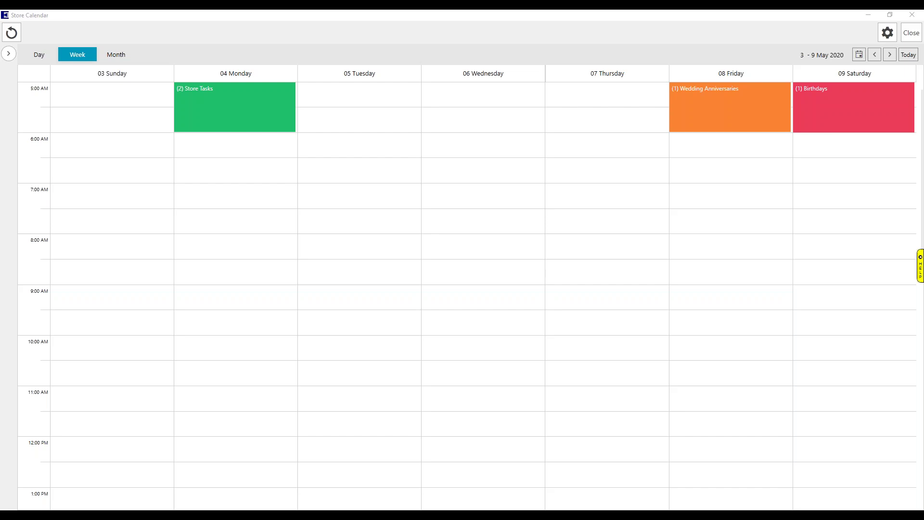
{"action": "left_click", "coordinate": [910, 33]}
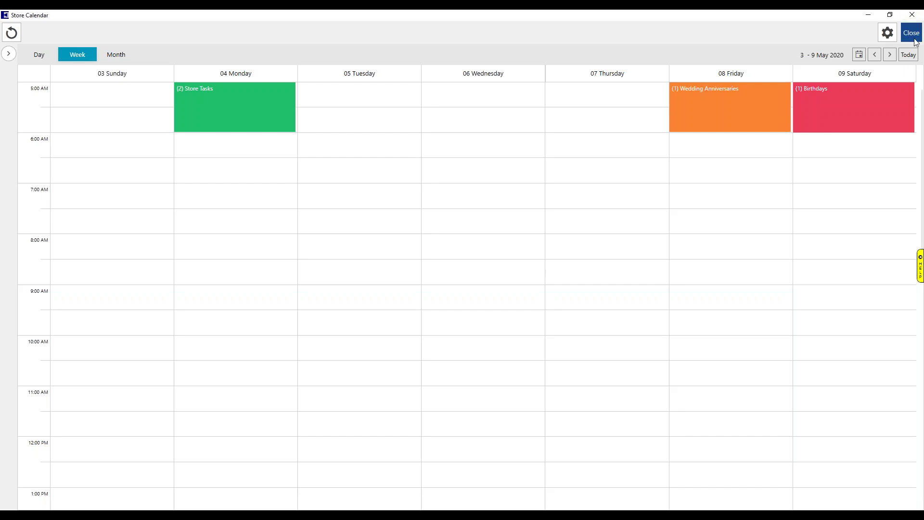
{"action": "left_click", "coordinate": [910, 14]}
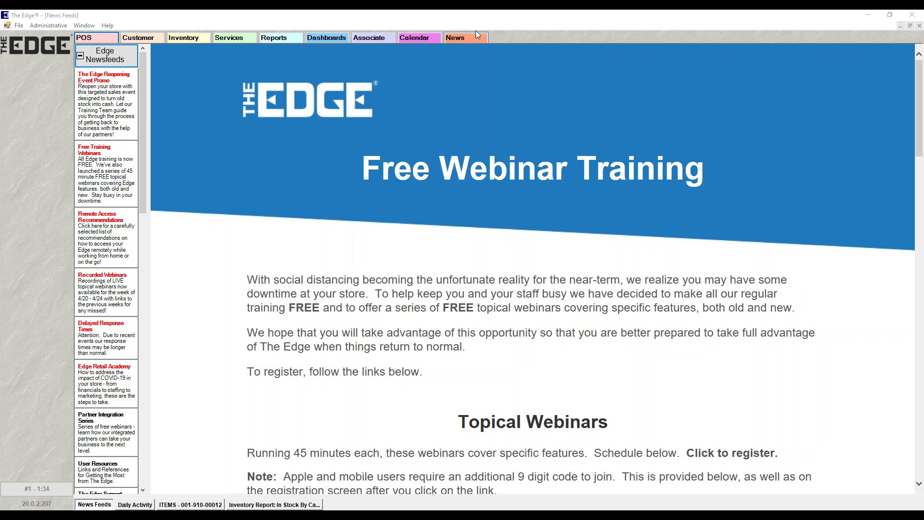
In the news feeds, read the Edge Reopening Event Promo article and the Free Training Webinars article with its Topical Webinars schedule
{"action": "left_click", "coordinate": [455, 37]}
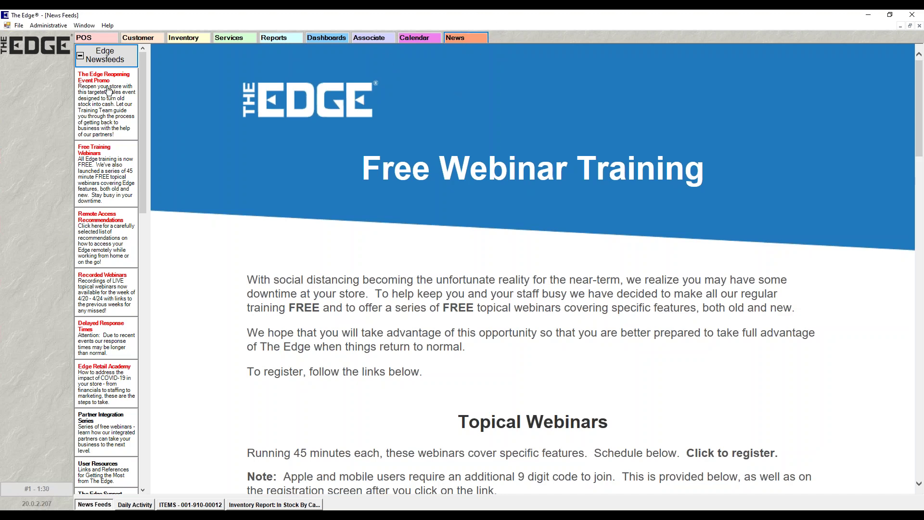
{"action": "scroll", "coordinate": [695, 243], "scroll_direction": "down", "scroll_amount": 8}
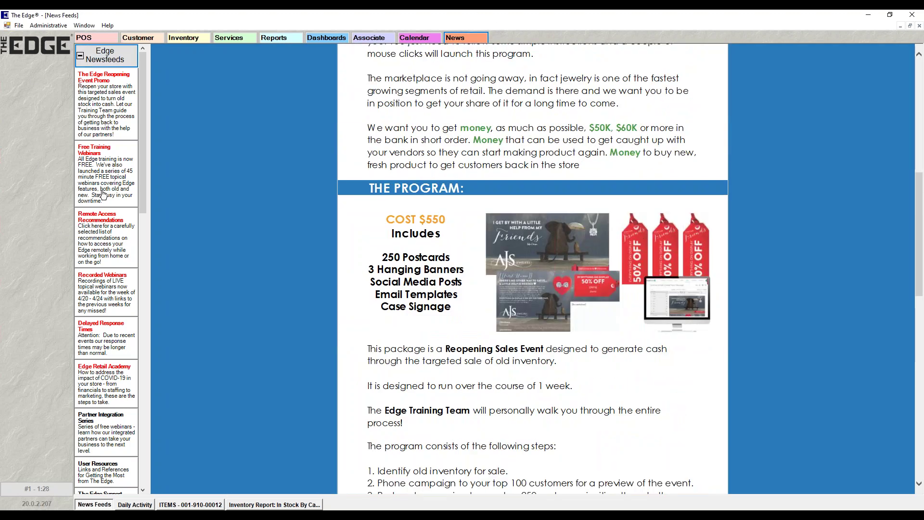
{"action": "left_click", "coordinate": [101, 172]}
{"action": "scroll", "coordinate": [581, 349], "scroll_direction": "down", "scroll_amount": 15}
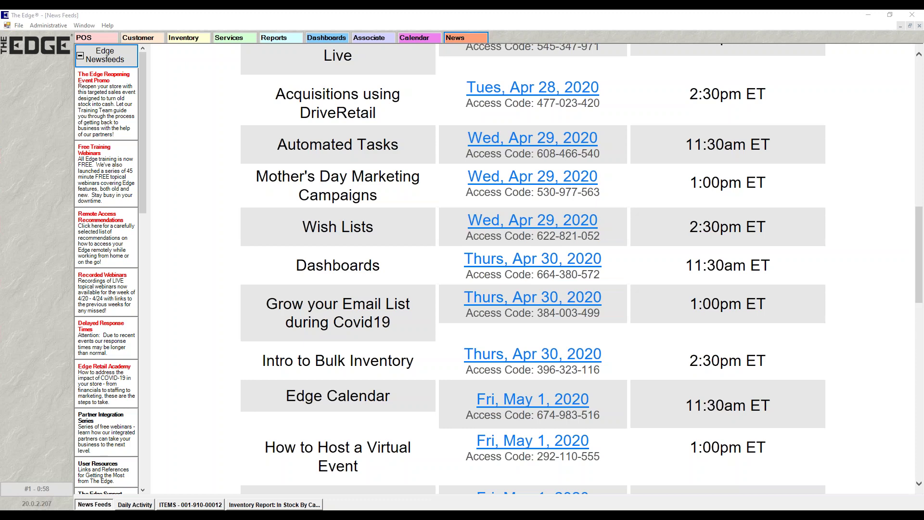
{"action": "scroll", "coordinate": [336, 315], "scroll_direction": "down", "scroll_amount": 5}
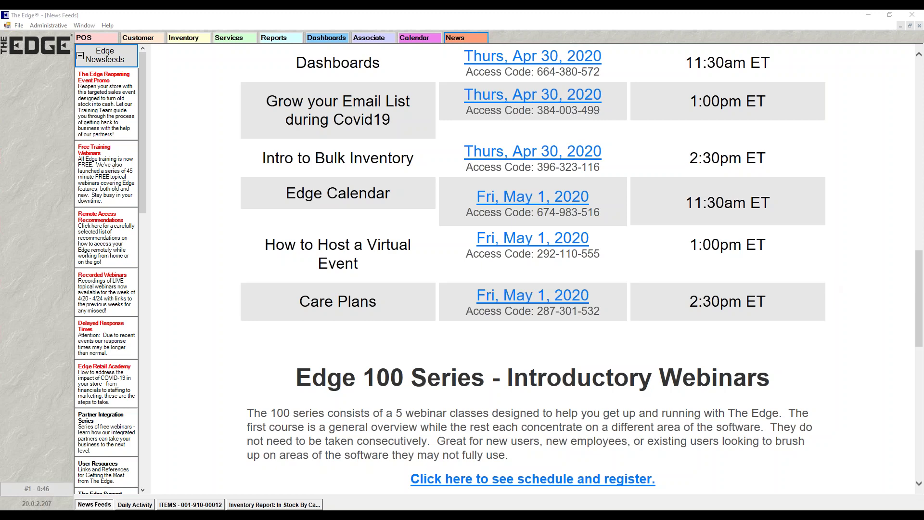
{"action": "scroll", "coordinate": [439, 271], "scroll_direction": "up", "scroll_amount": 10}
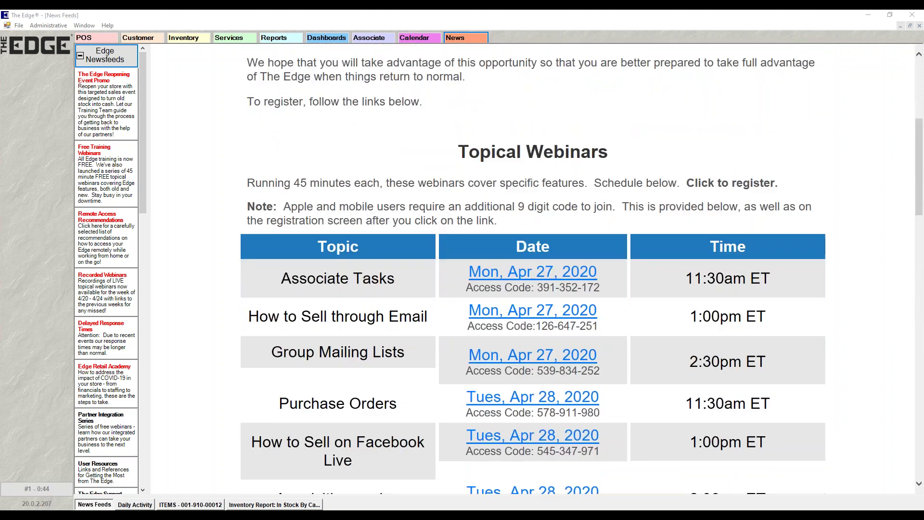
{"action": "scroll", "coordinate": [450, 385], "scroll_direction": "down", "scroll_amount": 8}
{"action": "scroll", "coordinate": [450, 385], "scroll_direction": "down", "scroll_amount": 4}
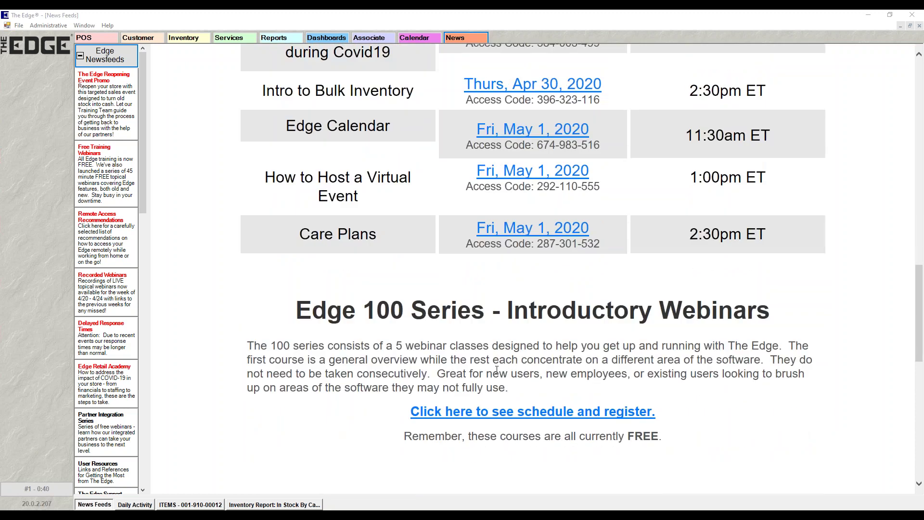
{"action": "scroll", "coordinate": [524, 350], "scroll_direction": "up", "scroll_amount": 12}
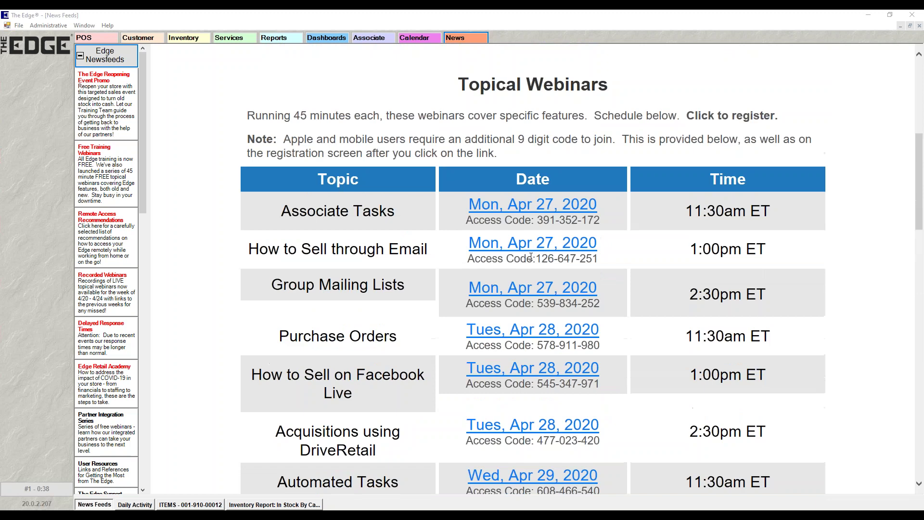
{"action": "scroll", "coordinate": [547, 331], "scroll_direction": "down", "scroll_amount": 6}
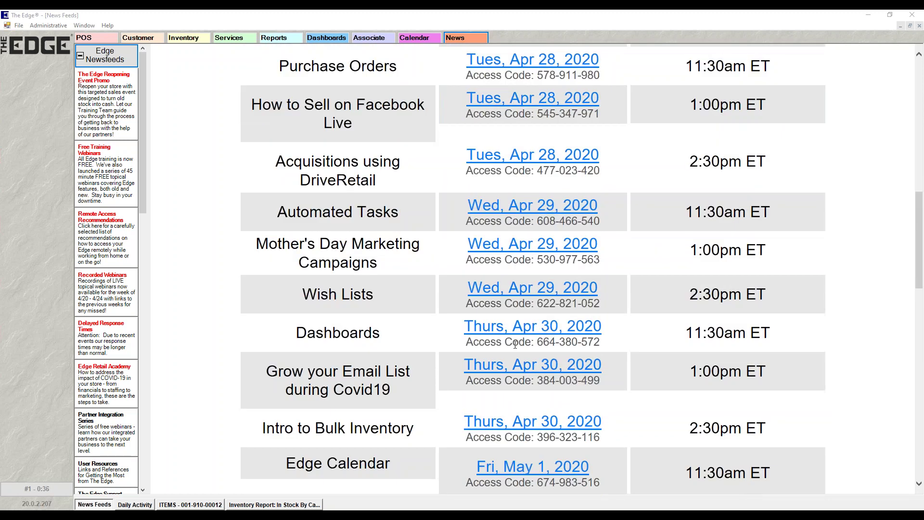